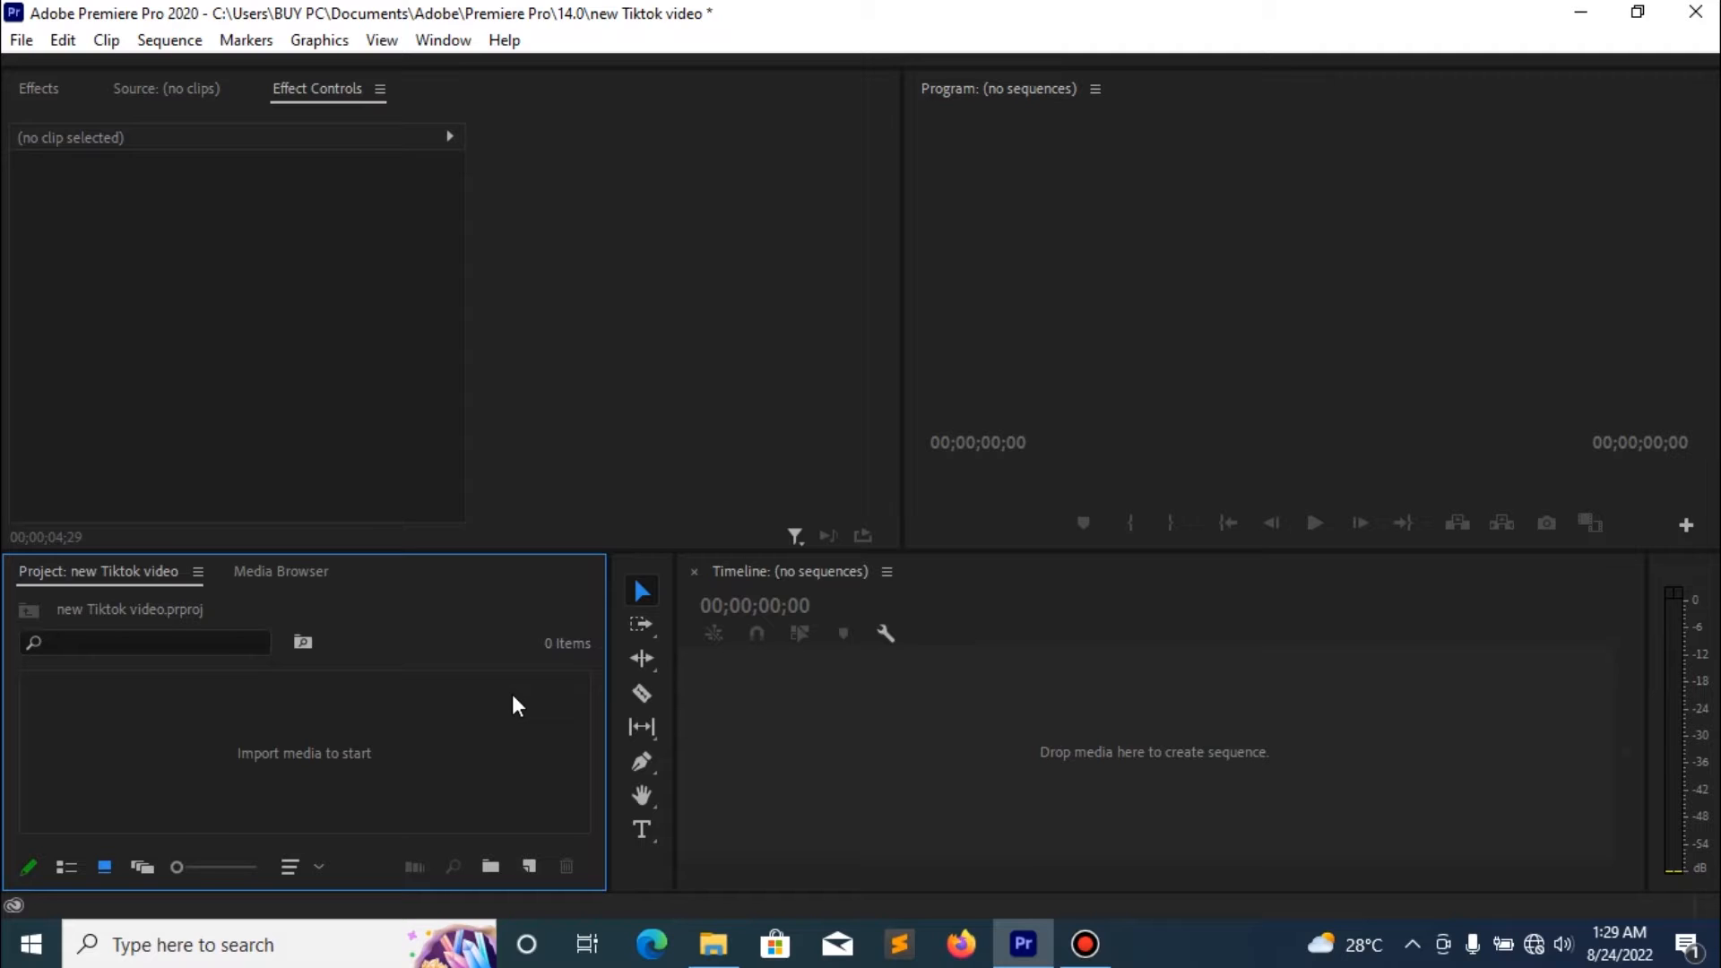
- Start a new sequence with the Custom editing mode and a 29.97 frames/second timebase
{"action": "left_click", "coordinate": [530, 863]}
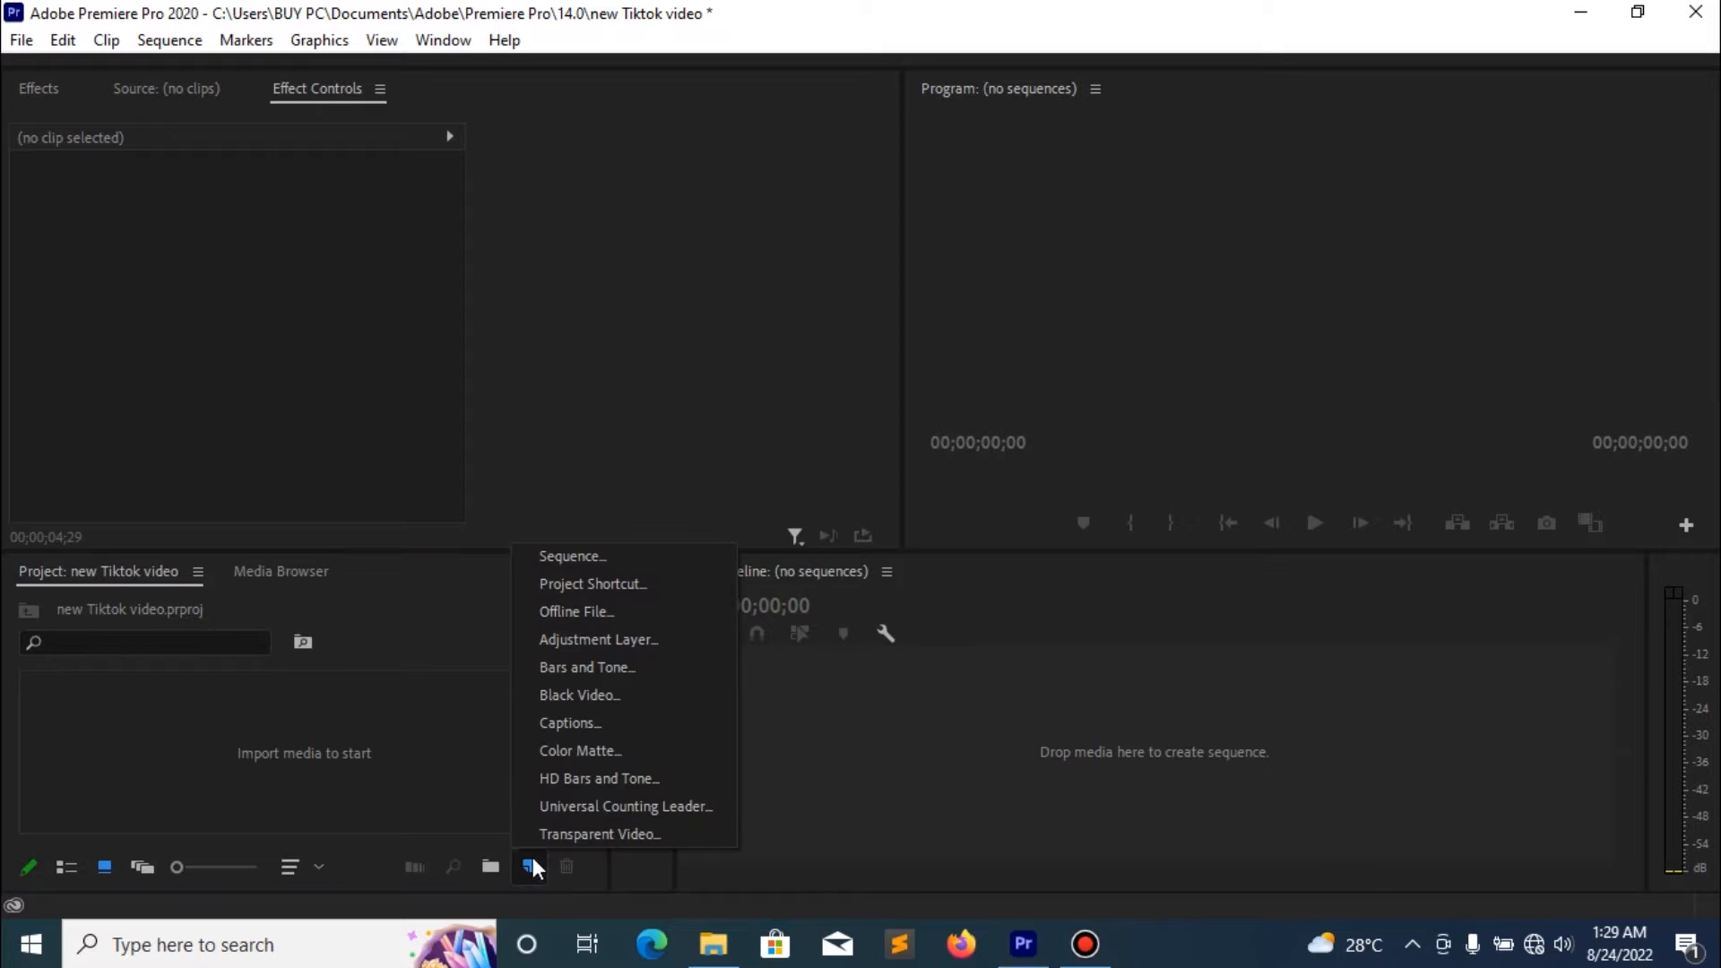
{"action": "left_click", "coordinate": [599, 557]}
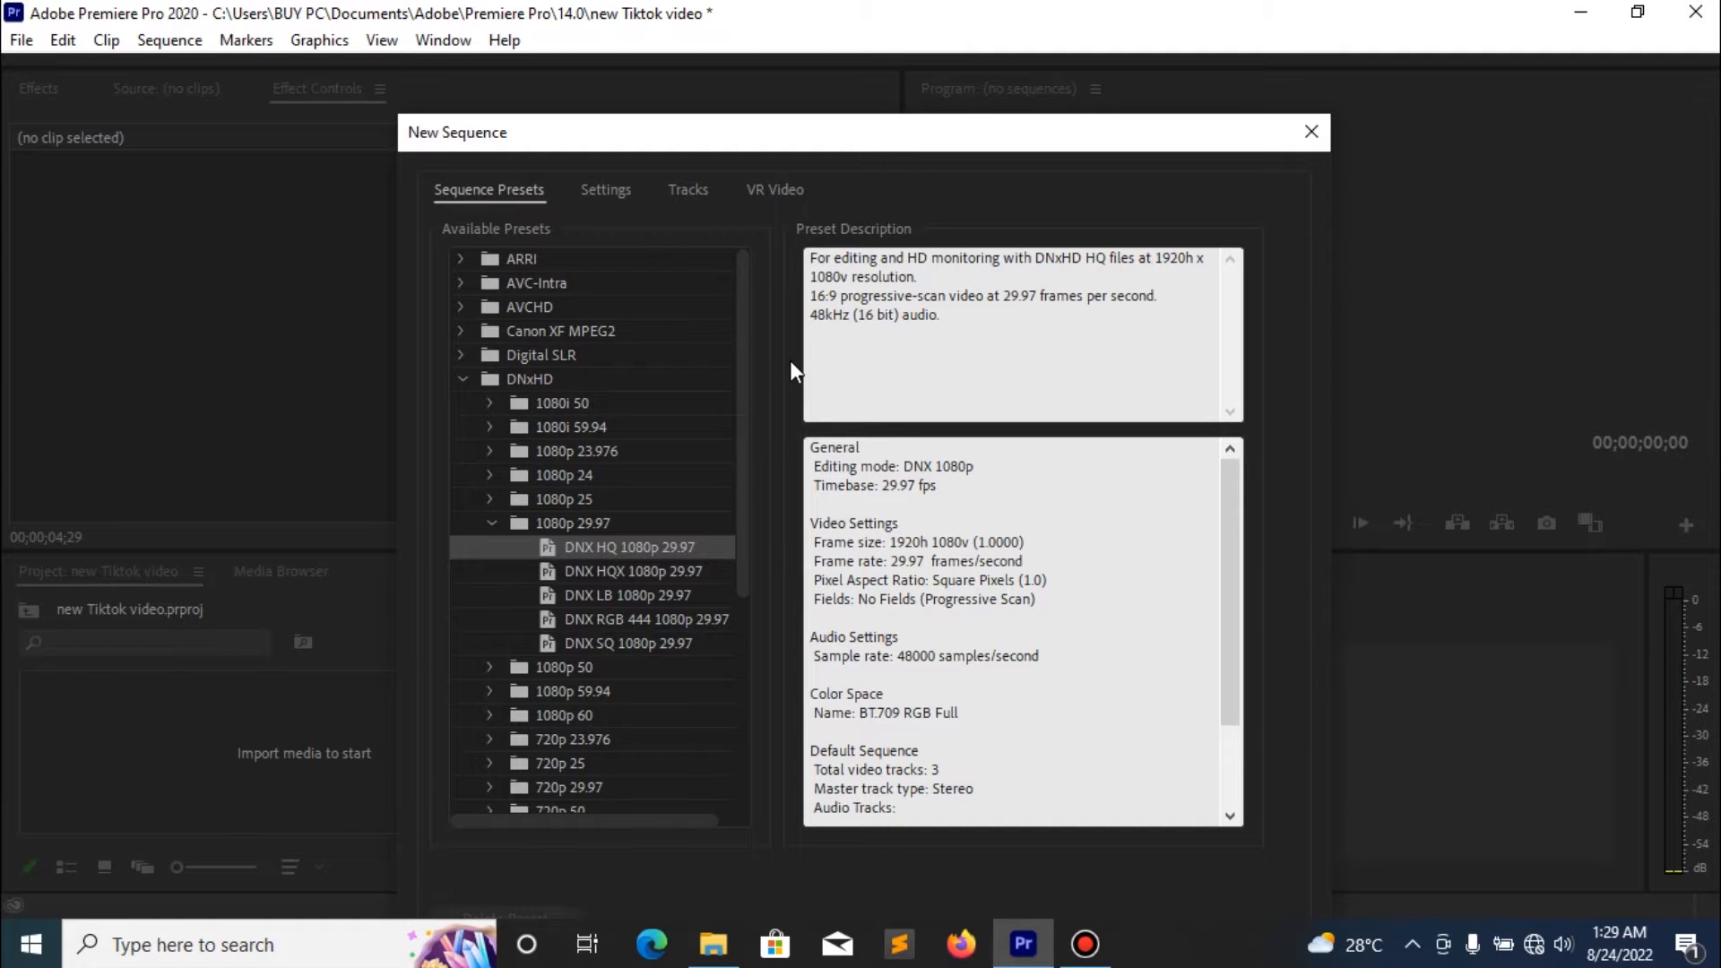
{"action": "left_click", "coordinate": [595, 192]}
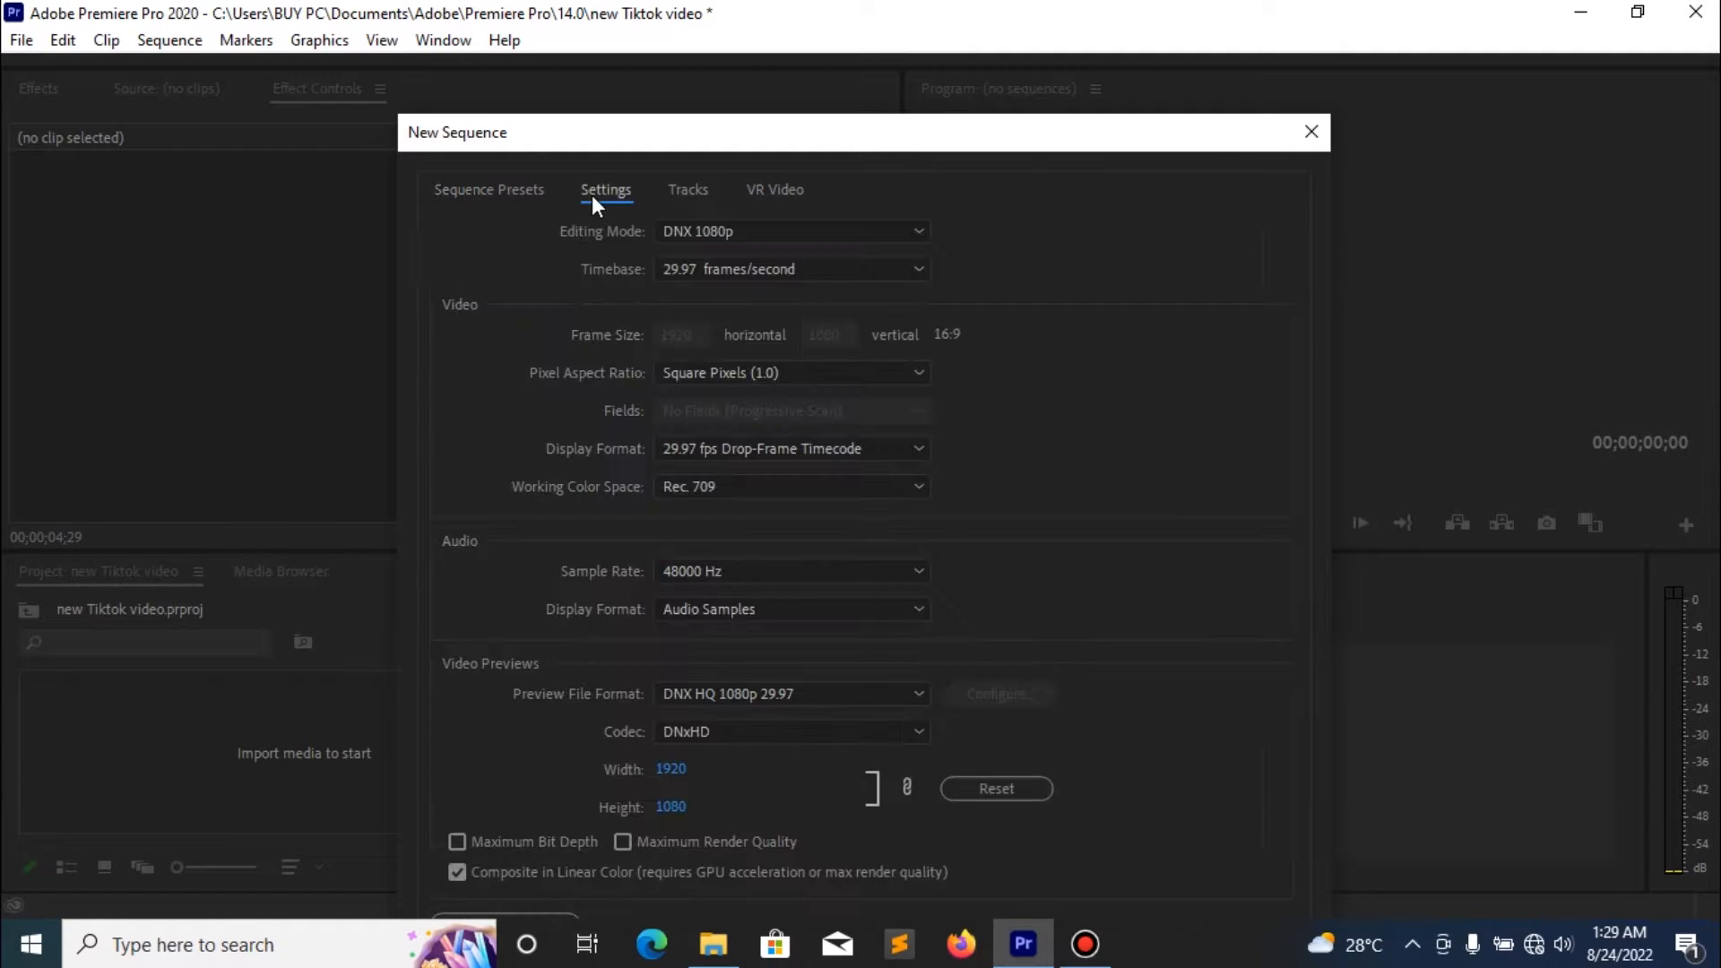
{"action": "left_click", "coordinate": [736, 234]}
{"action": "scroll", "coordinate": [761, 385], "scroll_direction": "up", "scroll_amount": 5}
{"action": "left_click", "coordinate": [783, 260]}
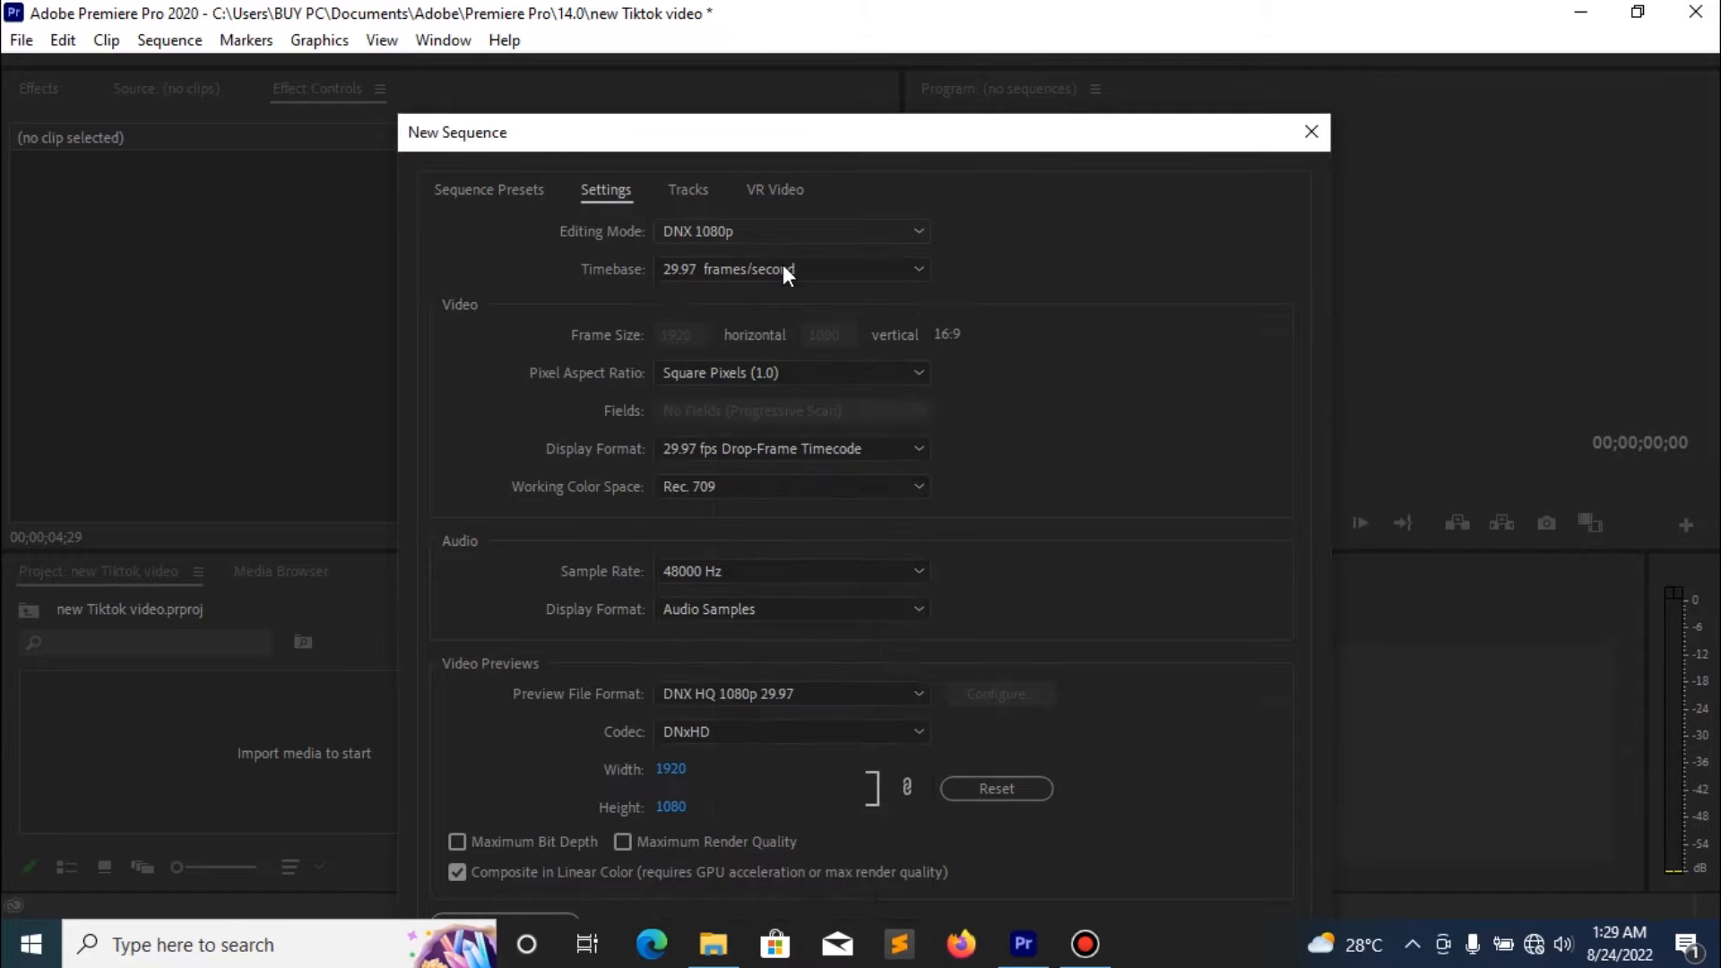
{"action": "left_click", "coordinate": [782, 269]}
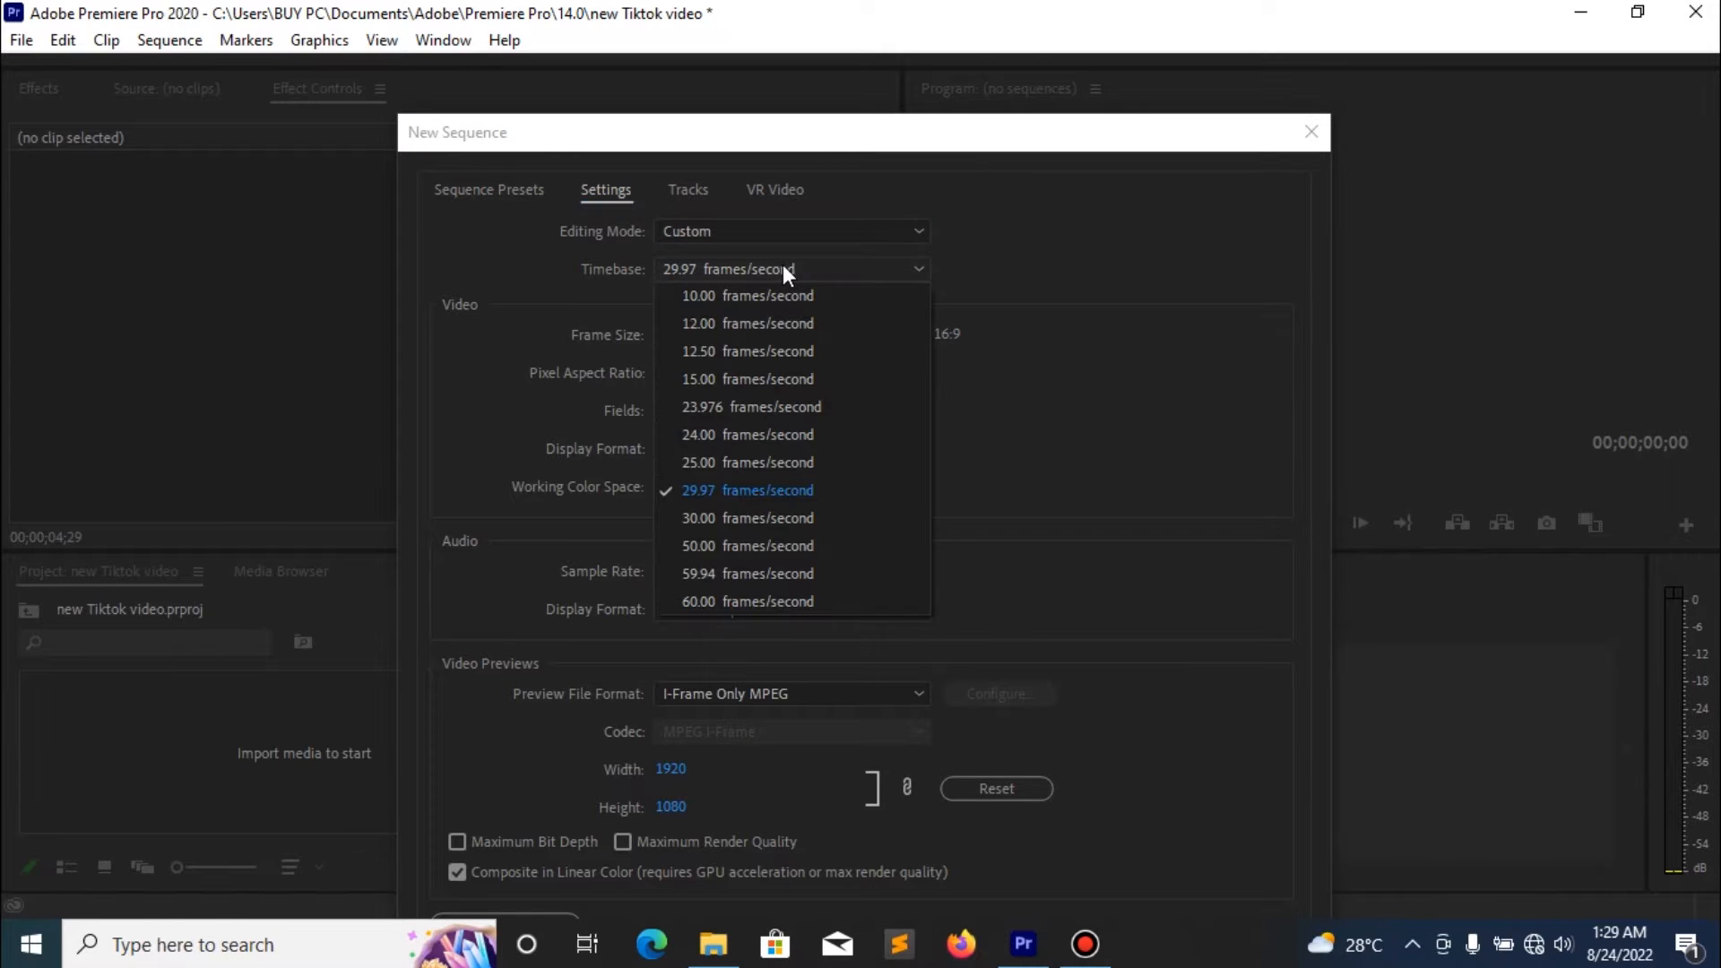
{"action": "left_click", "coordinate": [787, 491]}
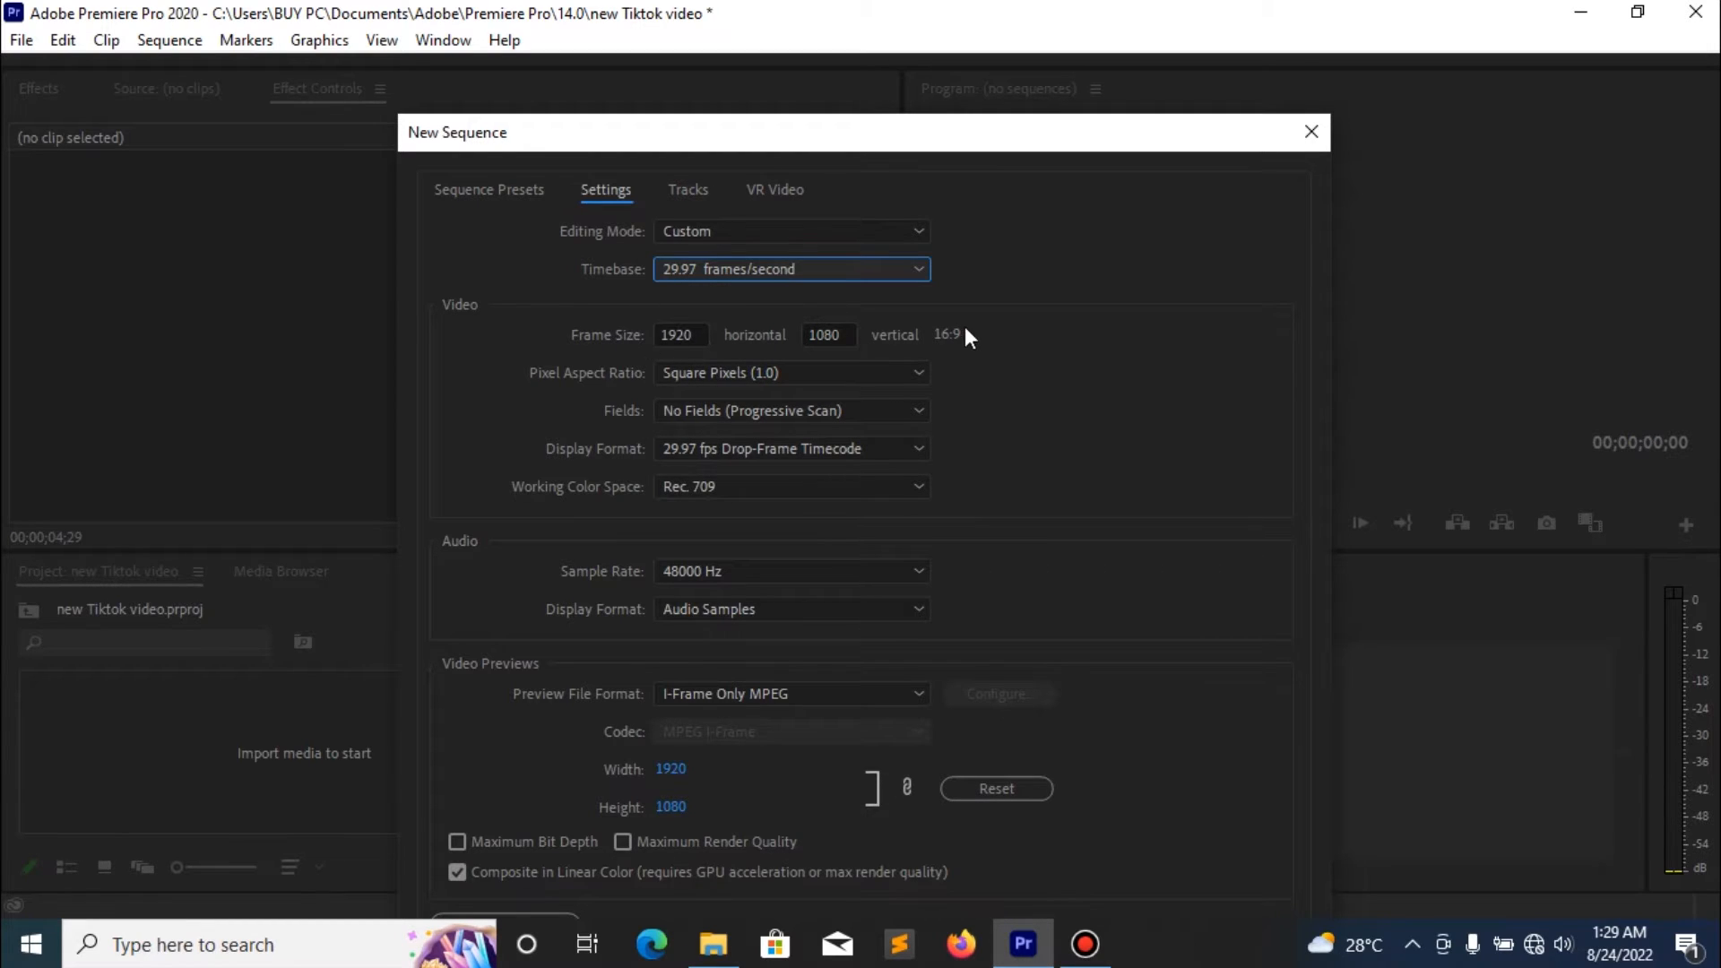
- Specify a 1920 by 1080 frame, Square Pixels (1.0) and Lower Field First for the new sequence's video
{"action": "left_click", "coordinate": [702, 334]}
{"action": "left_click", "coordinate": [846, 334]}
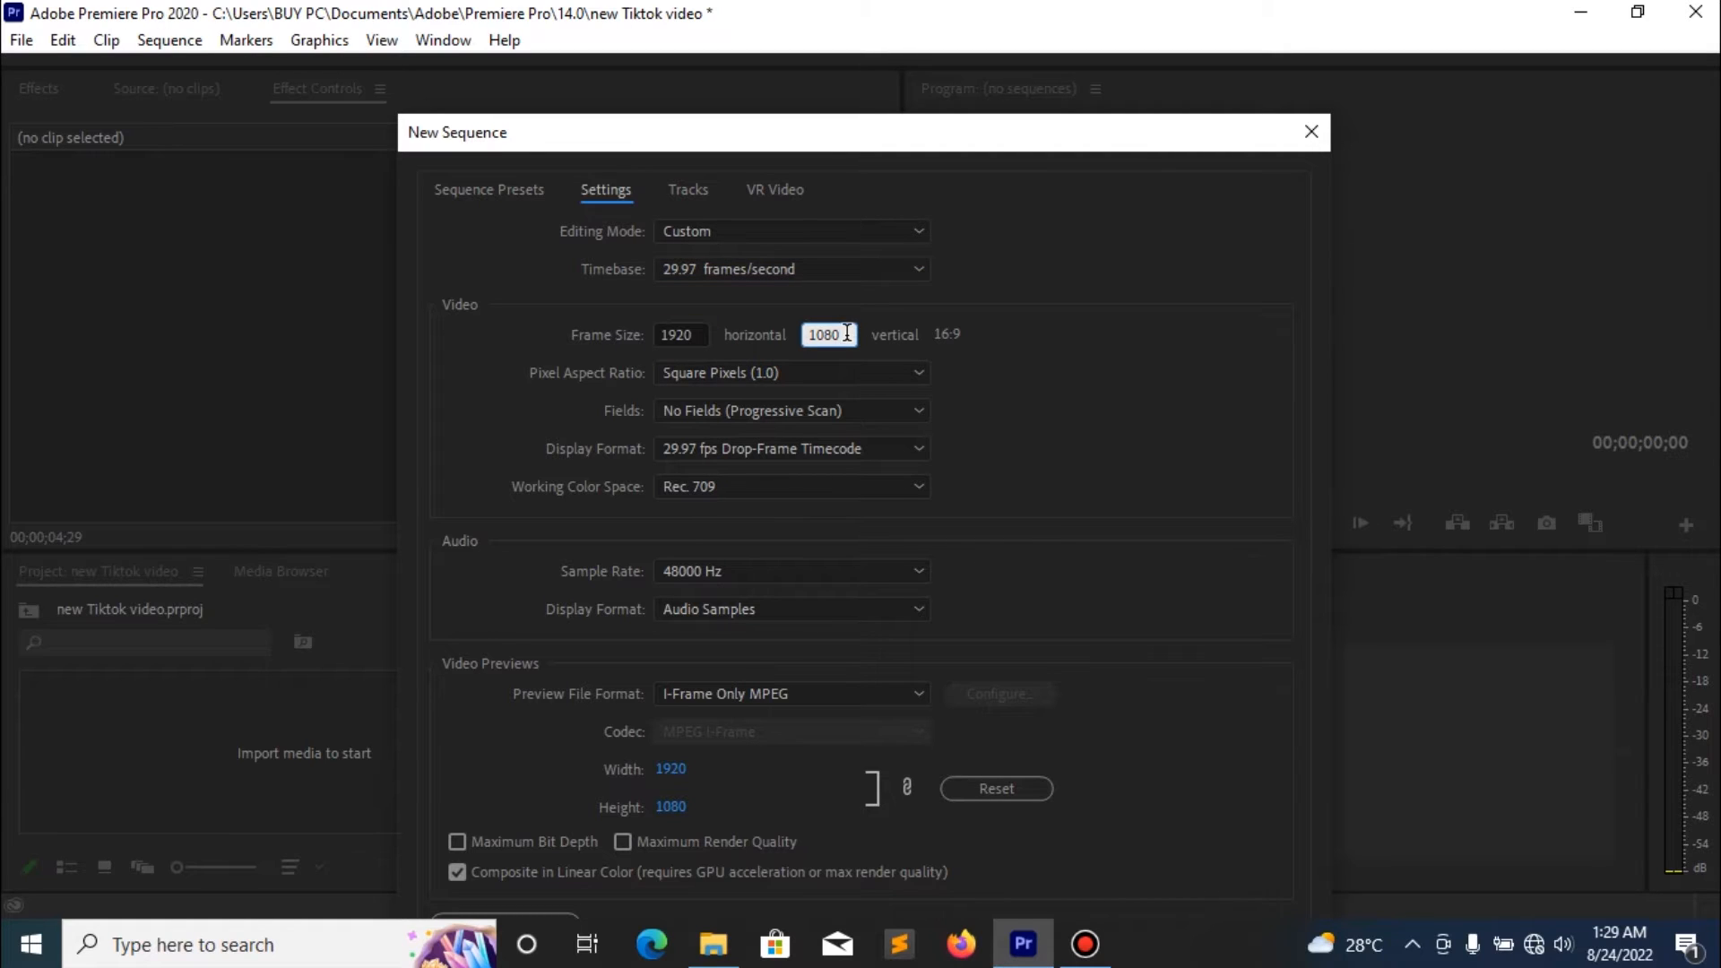
{"action": "left_click", "coordinate": [682, 334]}
{"action": "left_click", "coordinate": [829, 325]}
{"action": "left_click", "coordinate": [701, 371]}
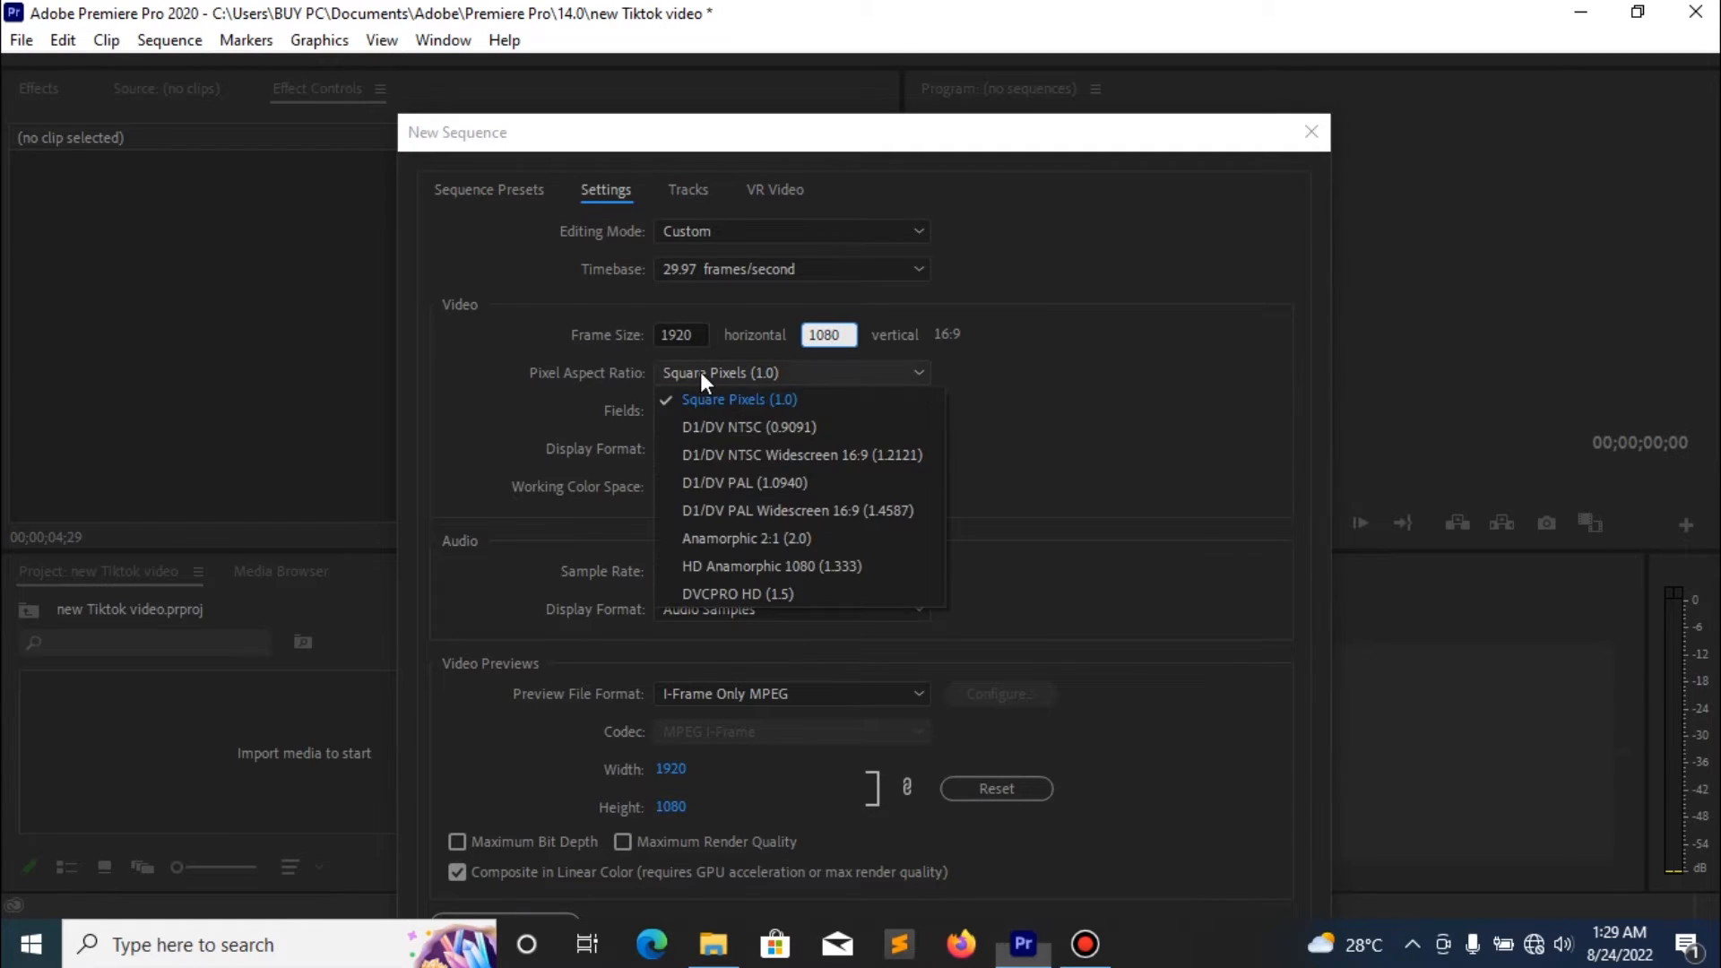
{"action": "left_click", "coordinate": [700, 371]}
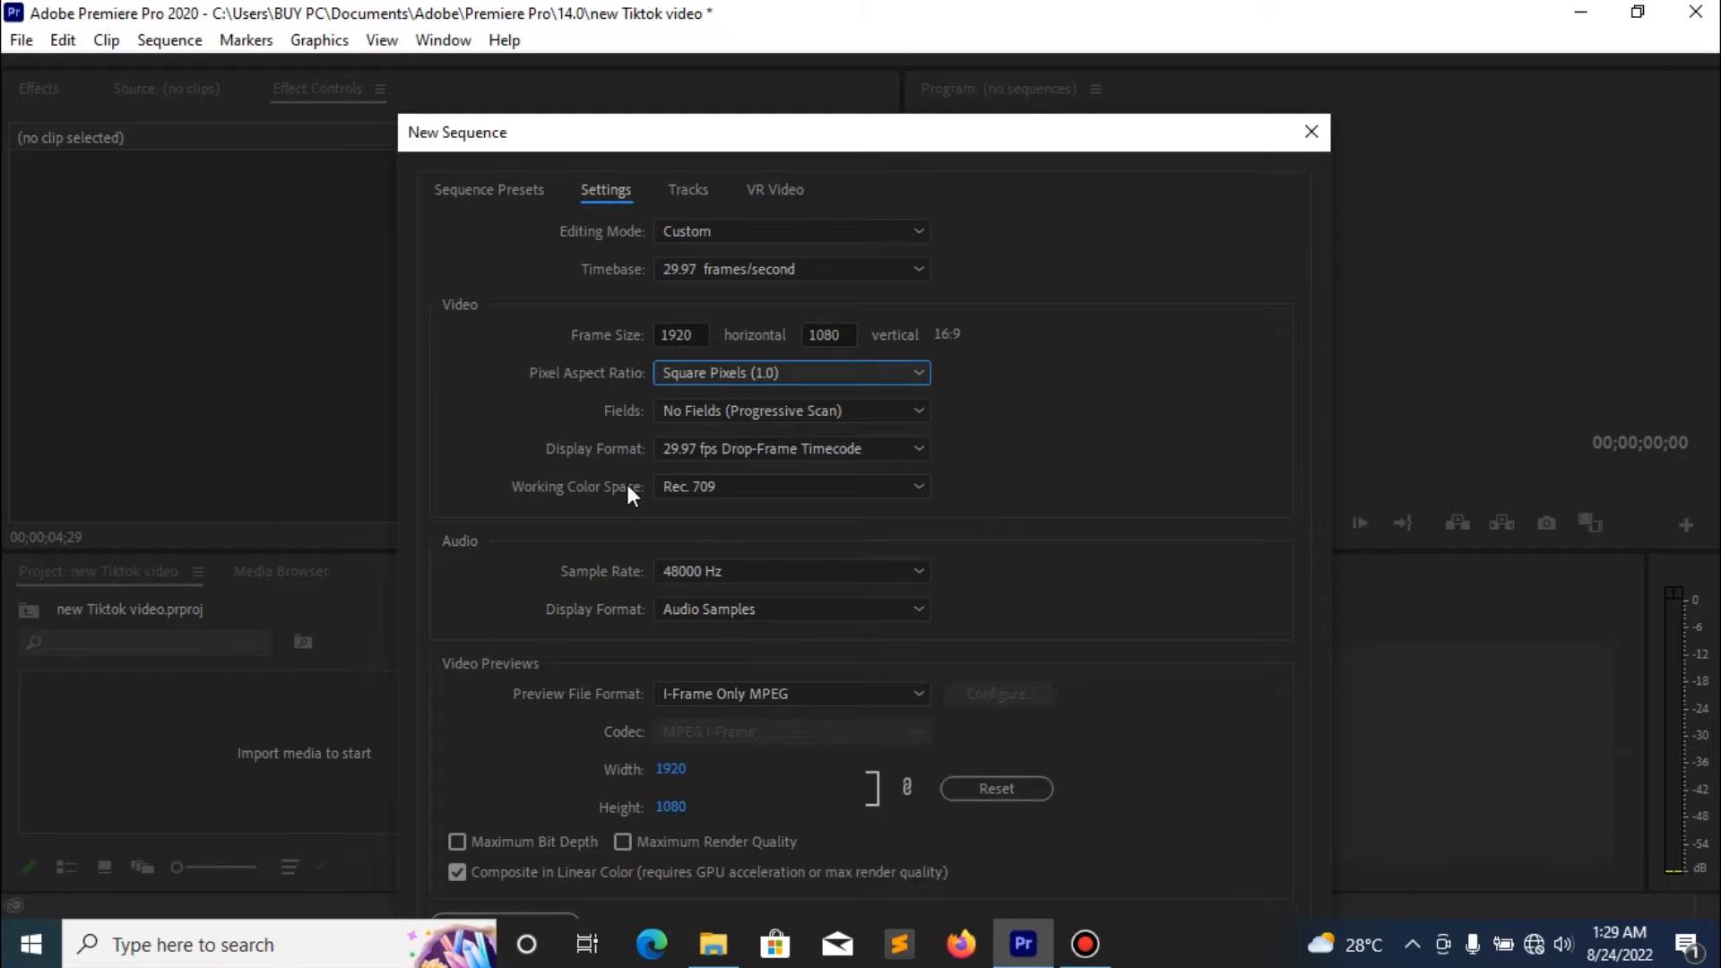
{"action": "left_click", "coordinate": [712, 410]}
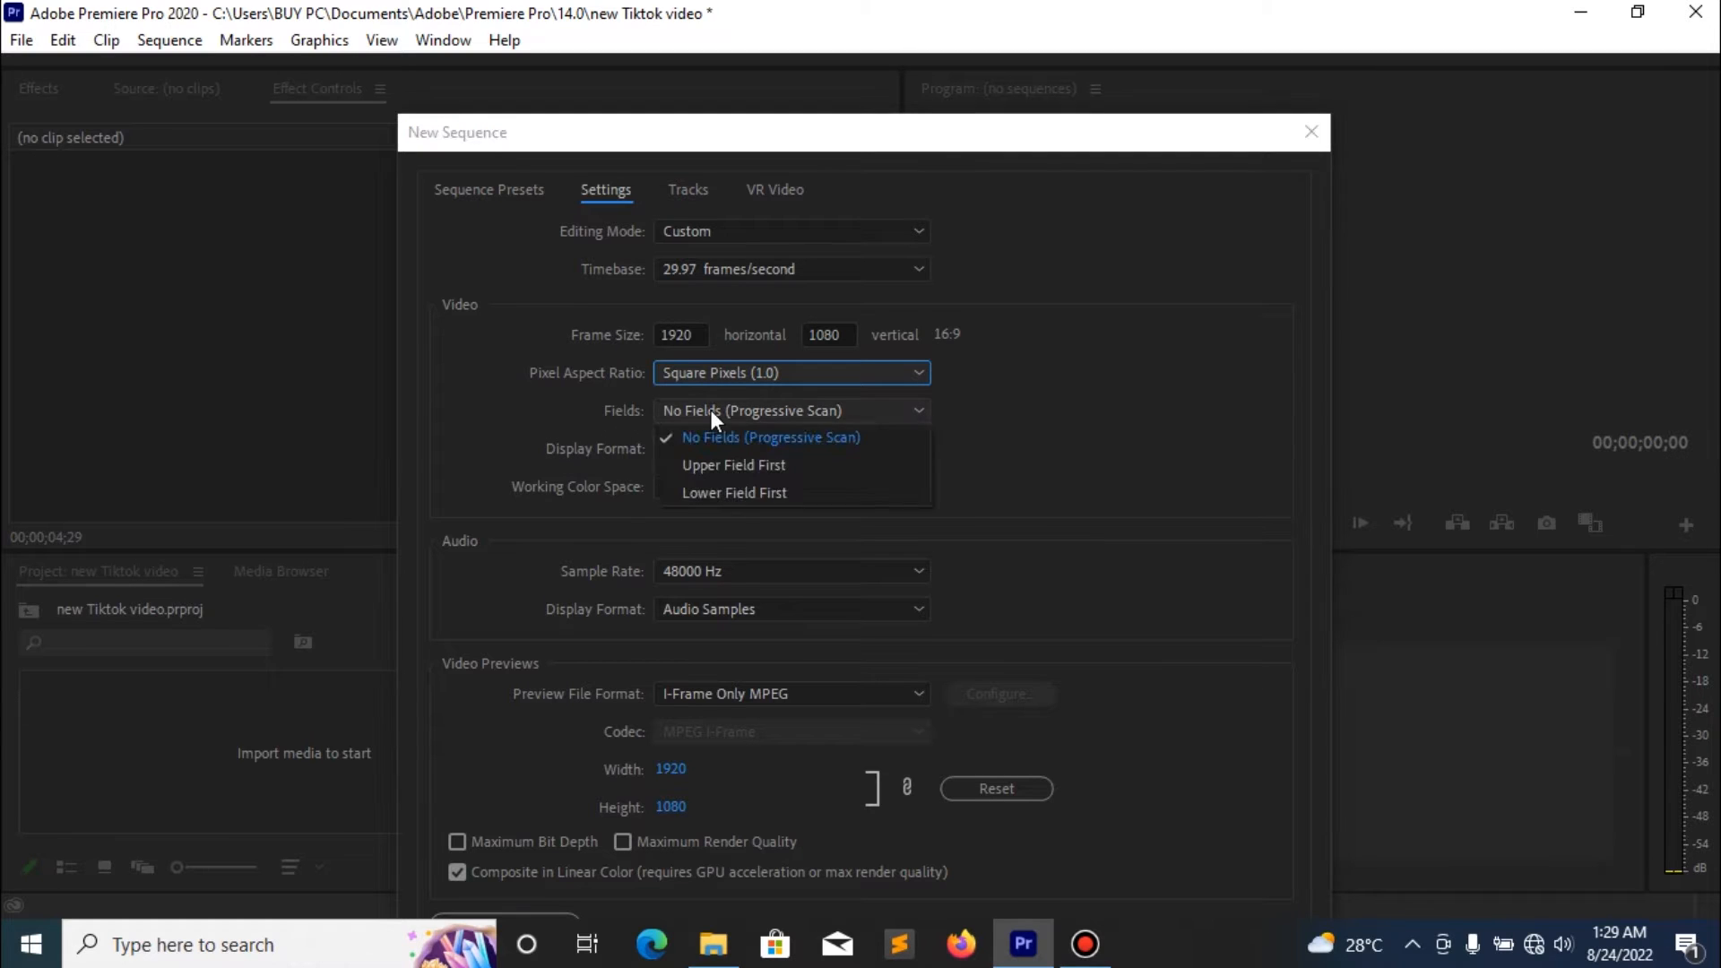
{"action": "left_click", "coordinate": [734, 493]}
- Name the sequence Zoom Sequence and create it
{"action": "left_click_drag", "start_coordinate": [923, 138], "coordinate": [879, 43]}
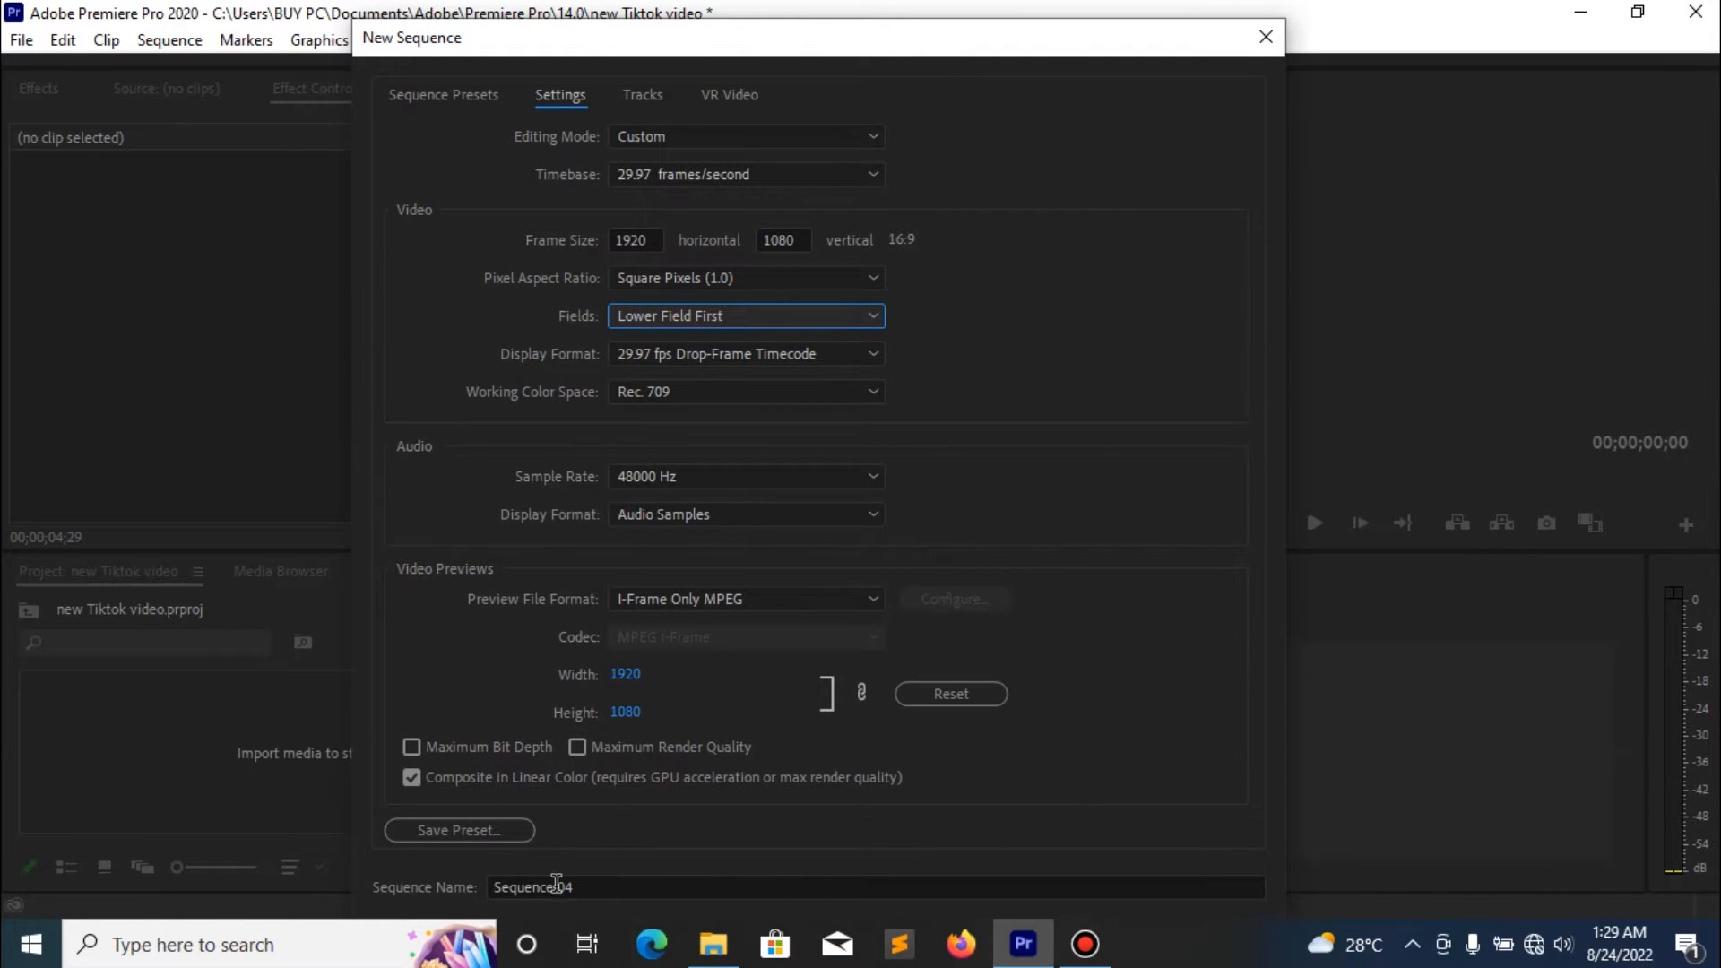
{"action": "left_click", "coordinate": [556, 884]}
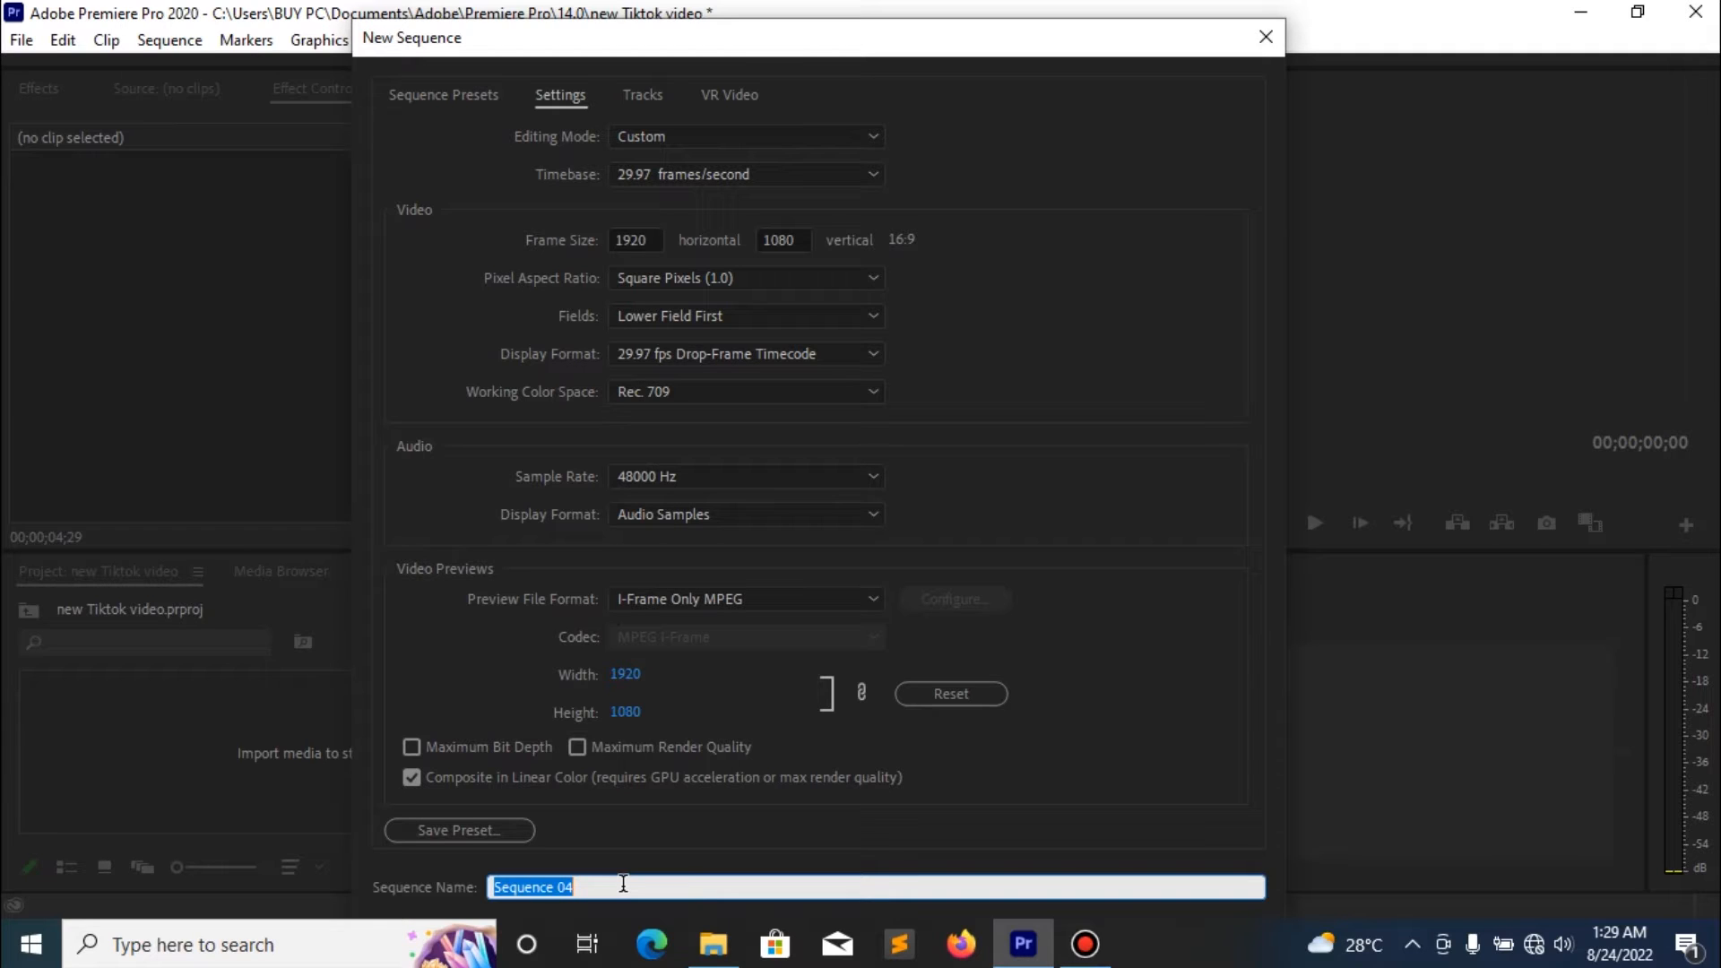
{"action": "type", "text": "Zoom Sequence"}
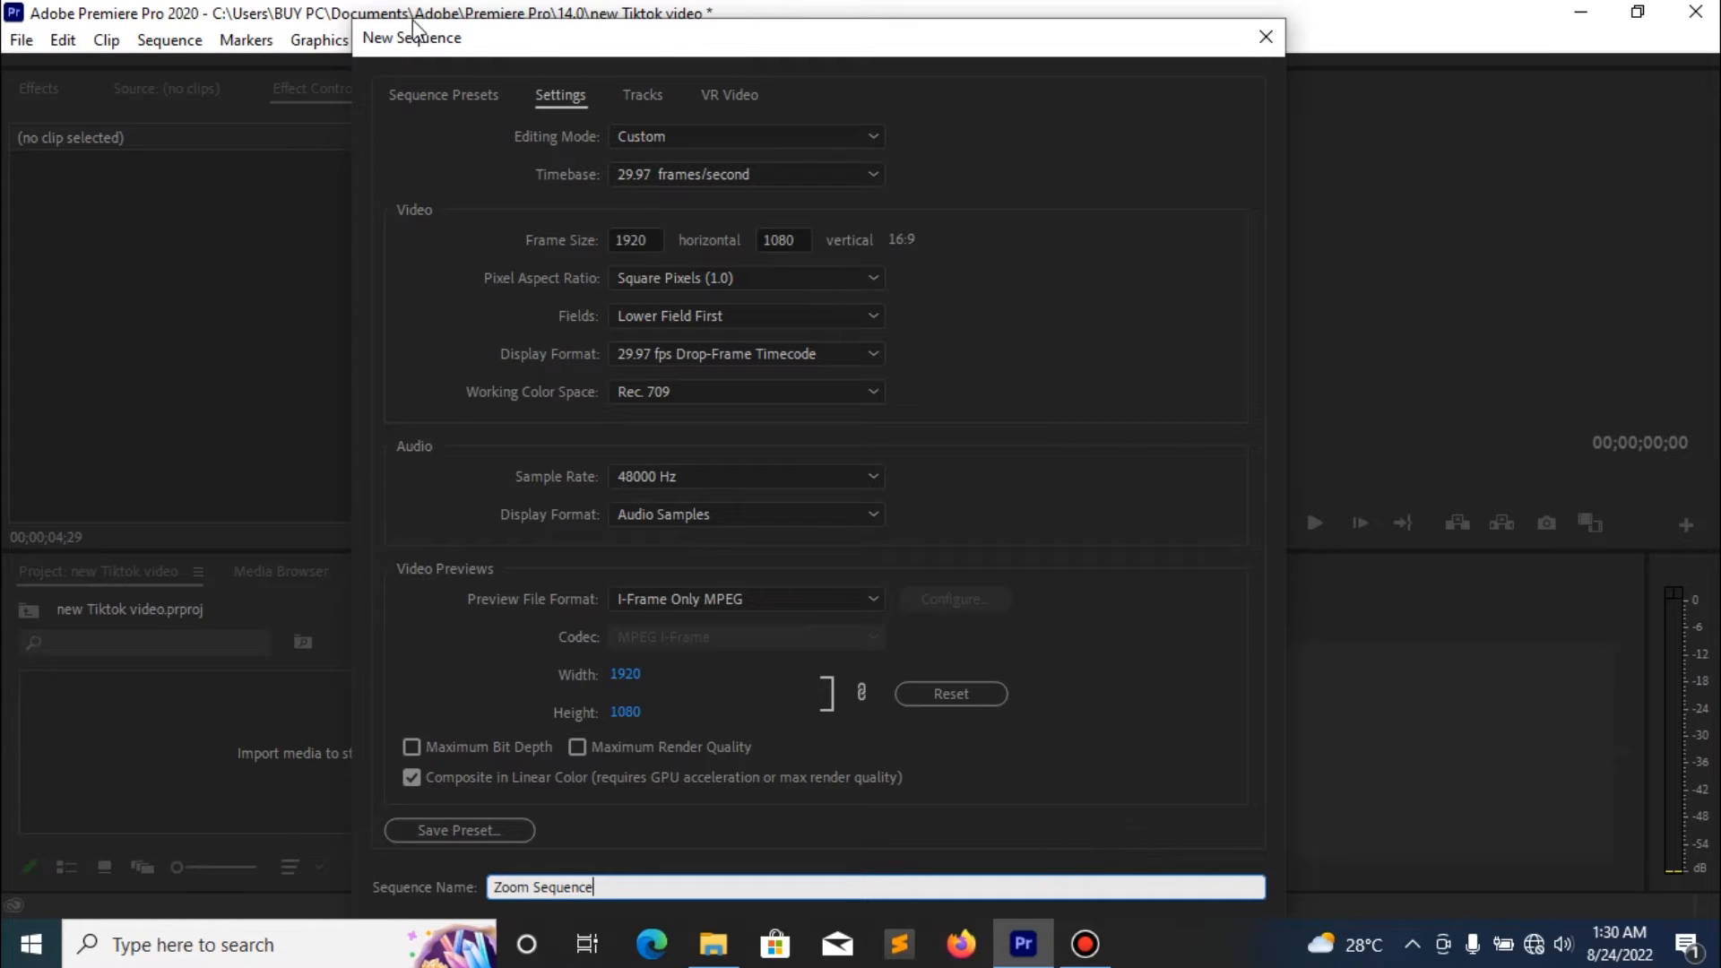
{"action": "left_click_drag", "start_coordinate": [386, 35], "coordinate": [345, 9]}
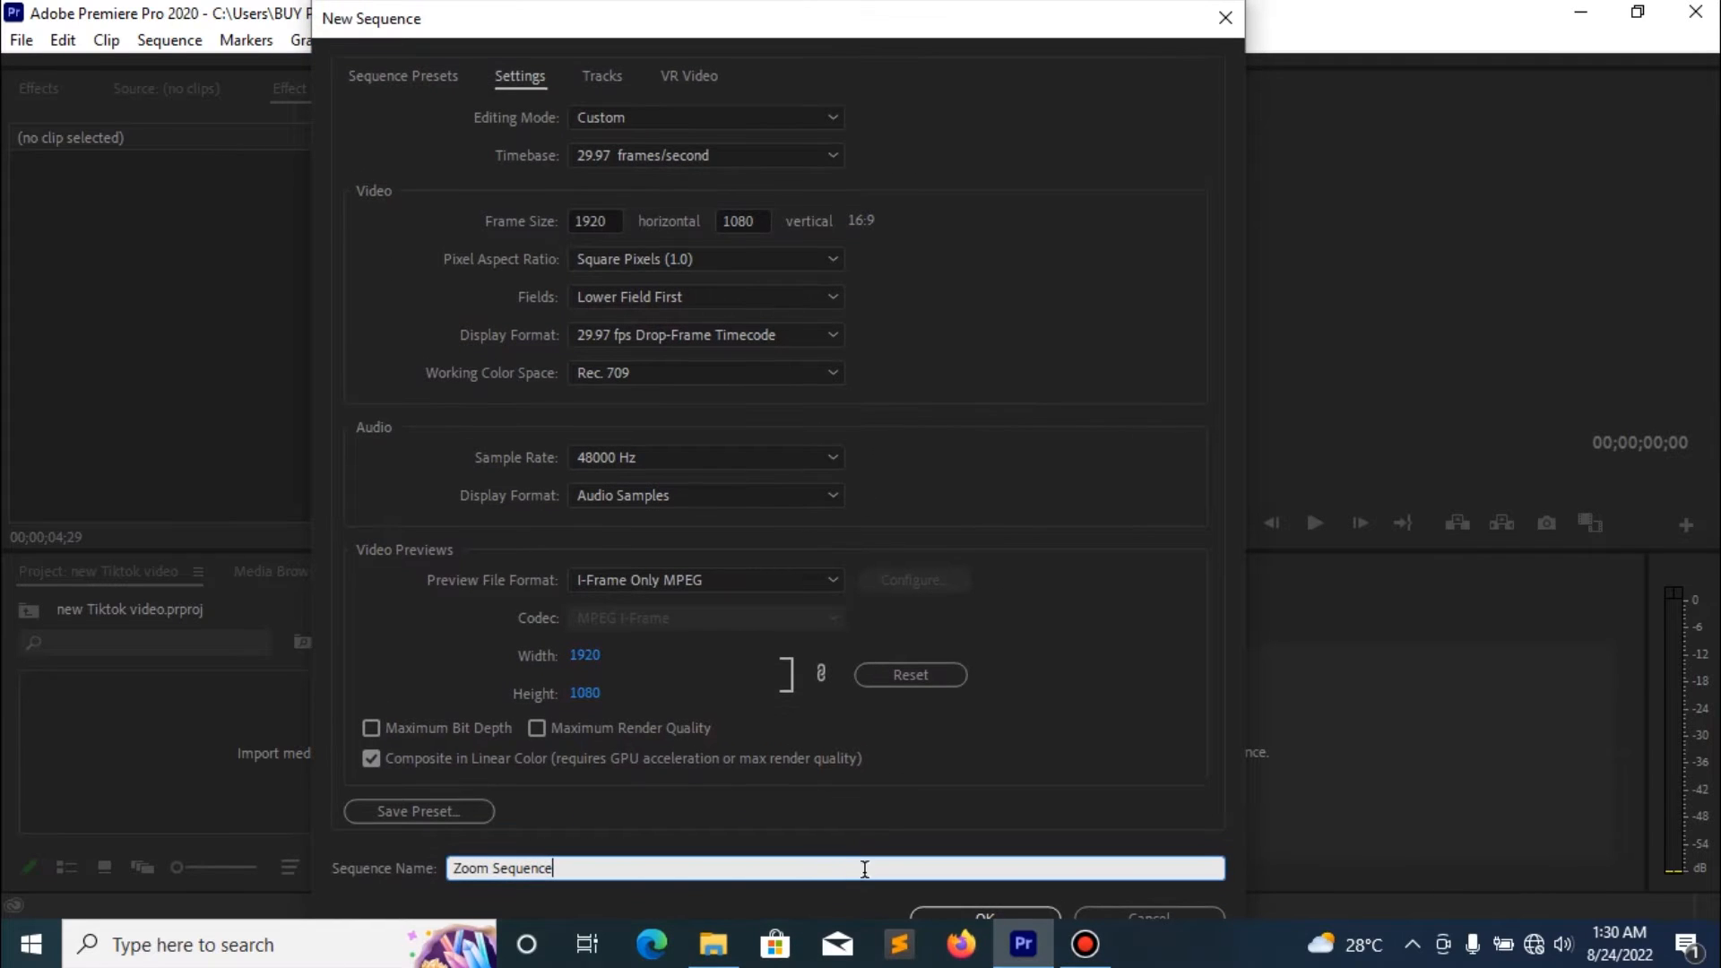
{"action": "left_click_drag", "start_coordinate": [925, 17], "coordinate": [929, 26]}
{"action": "left_click", "coordinate": [984, 910]}
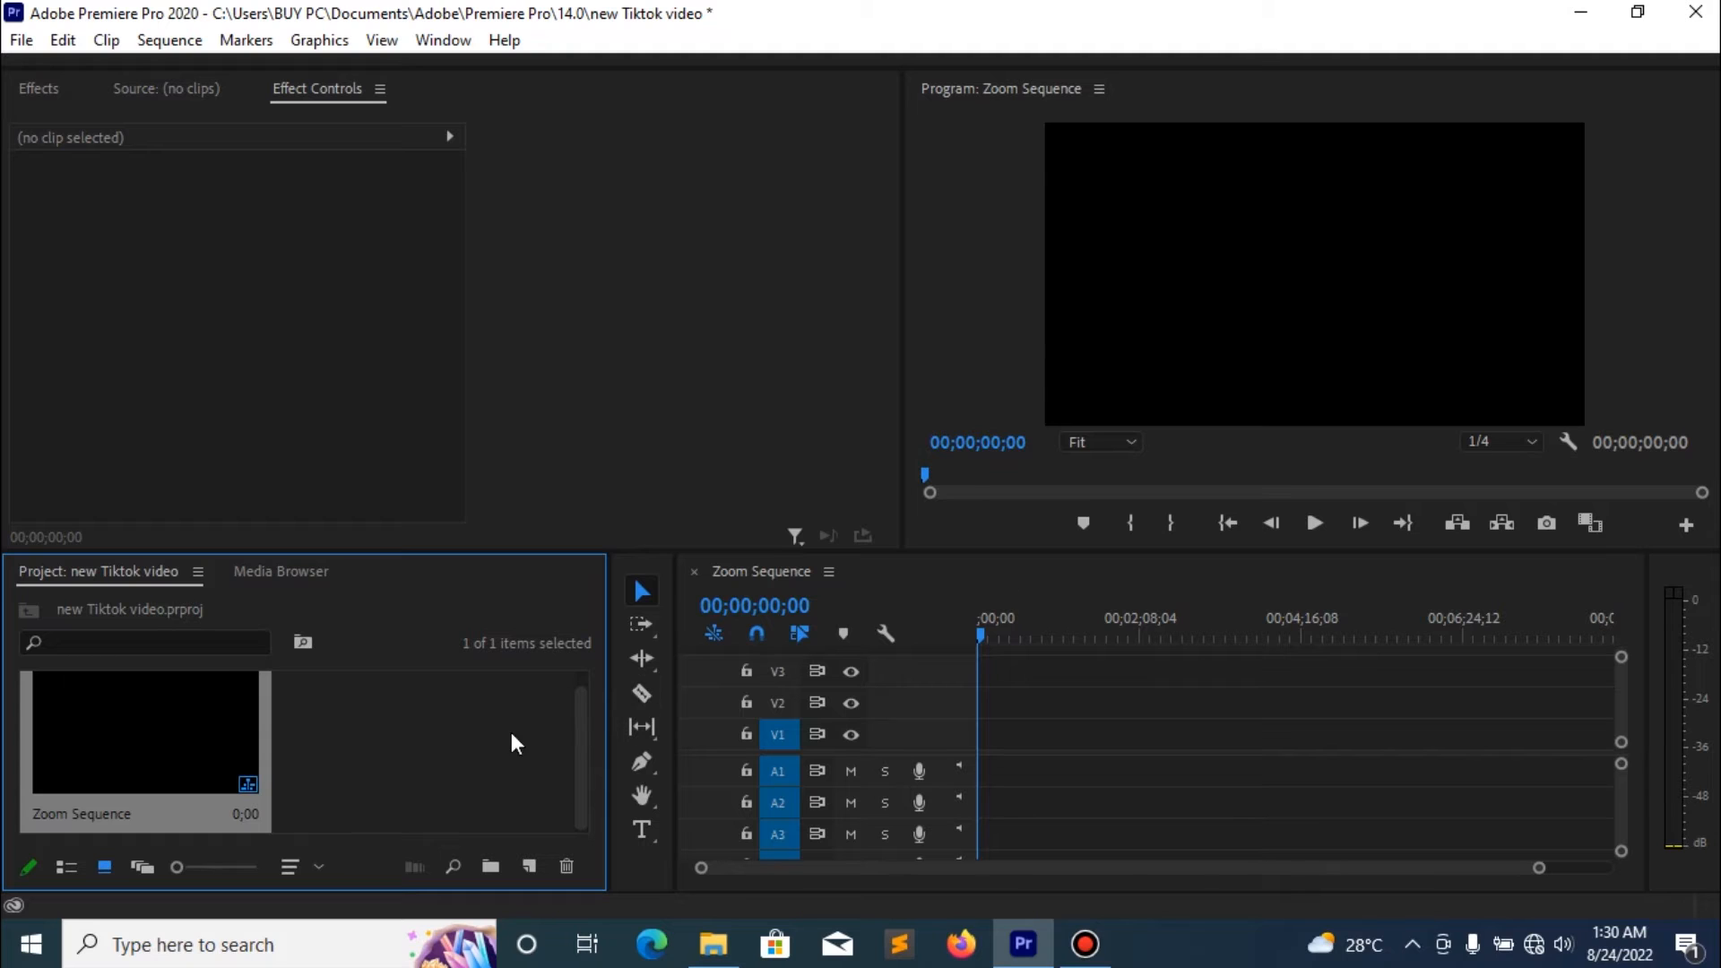
- Import the MP4 file named video from Drive (F:) into the project
{"action": "double_click", "coordinate": [410, 738]}
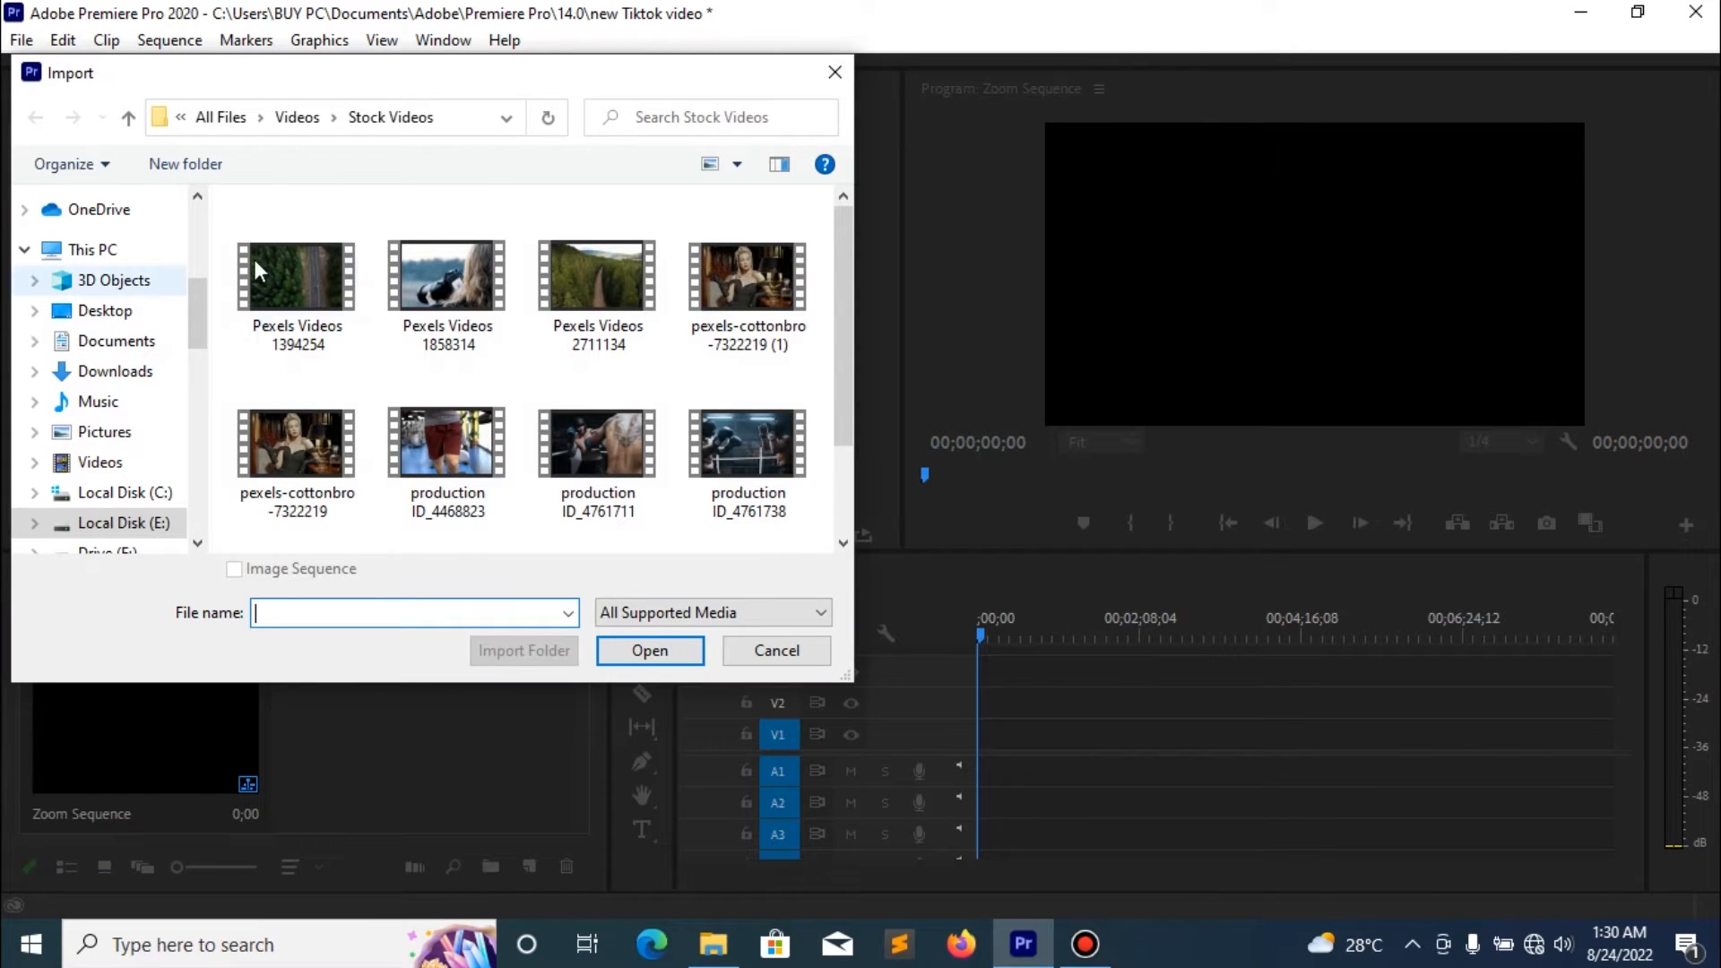
{"action": "scroll", "coordinate": [130, 495], "scroll_direction": "down", "scroll_amount": 1}
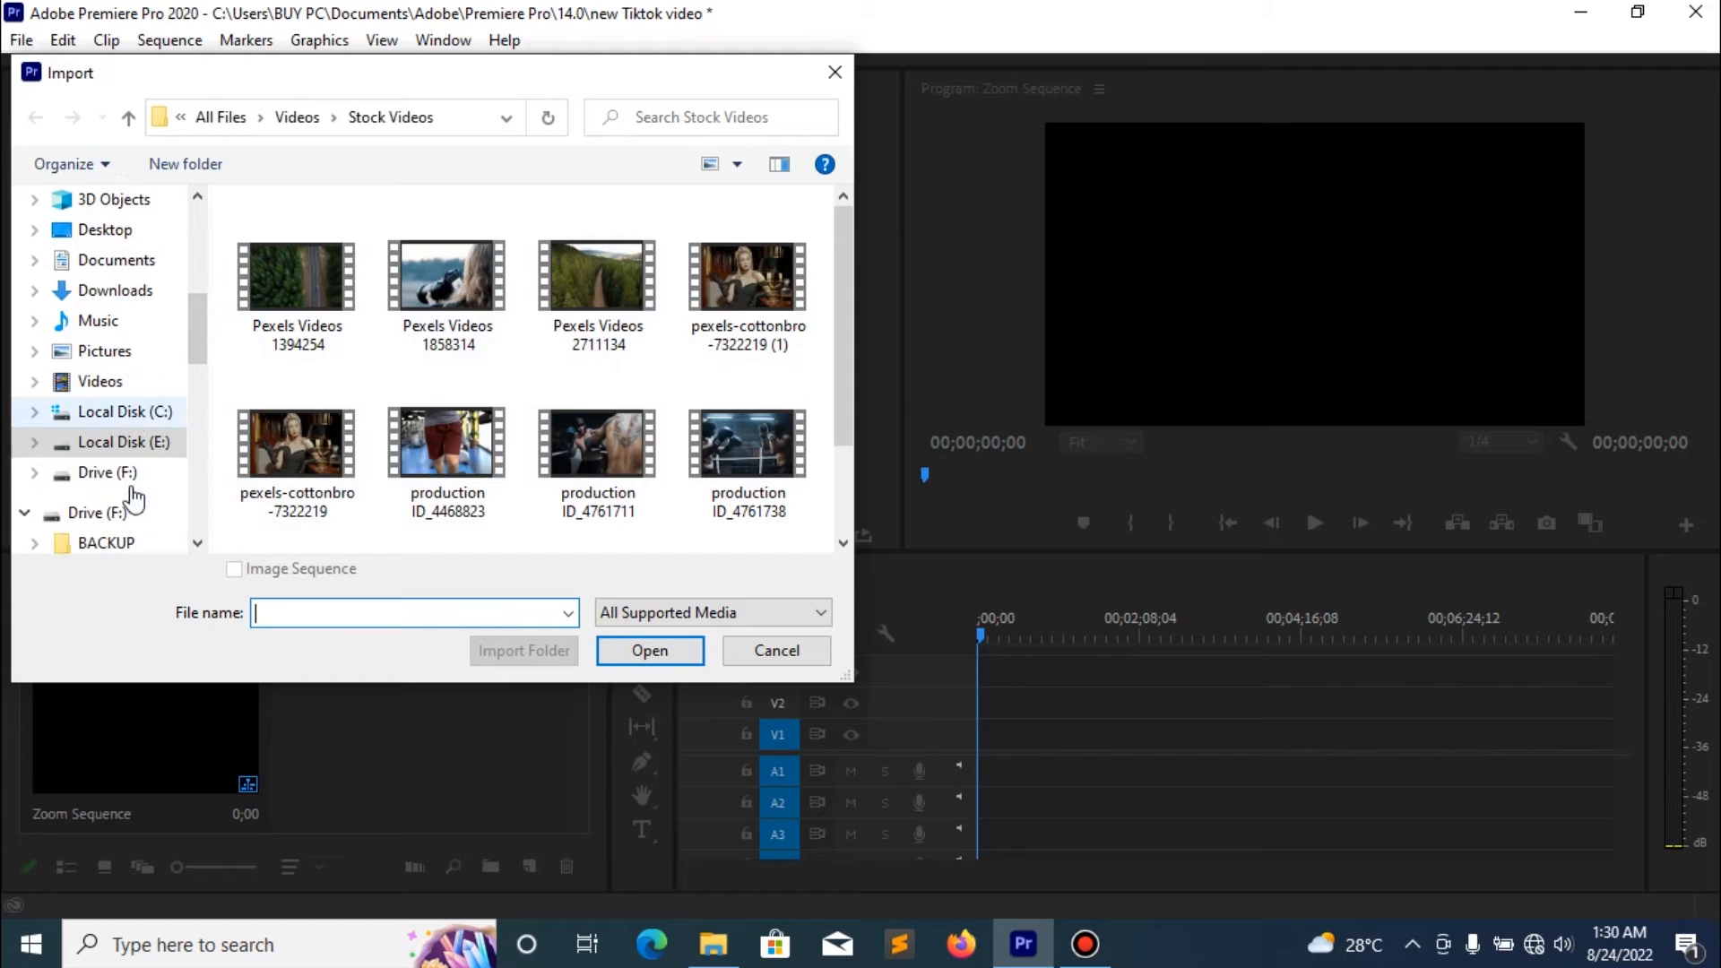
{"action": "left_click", "coordinate": [108, 473]}
{"action": "scroll", "coordinate": [394, 422], "scroll_direction": "down", "scroll_amount": 3}
{"action": "left_click", "coordinate": [332, 519]}
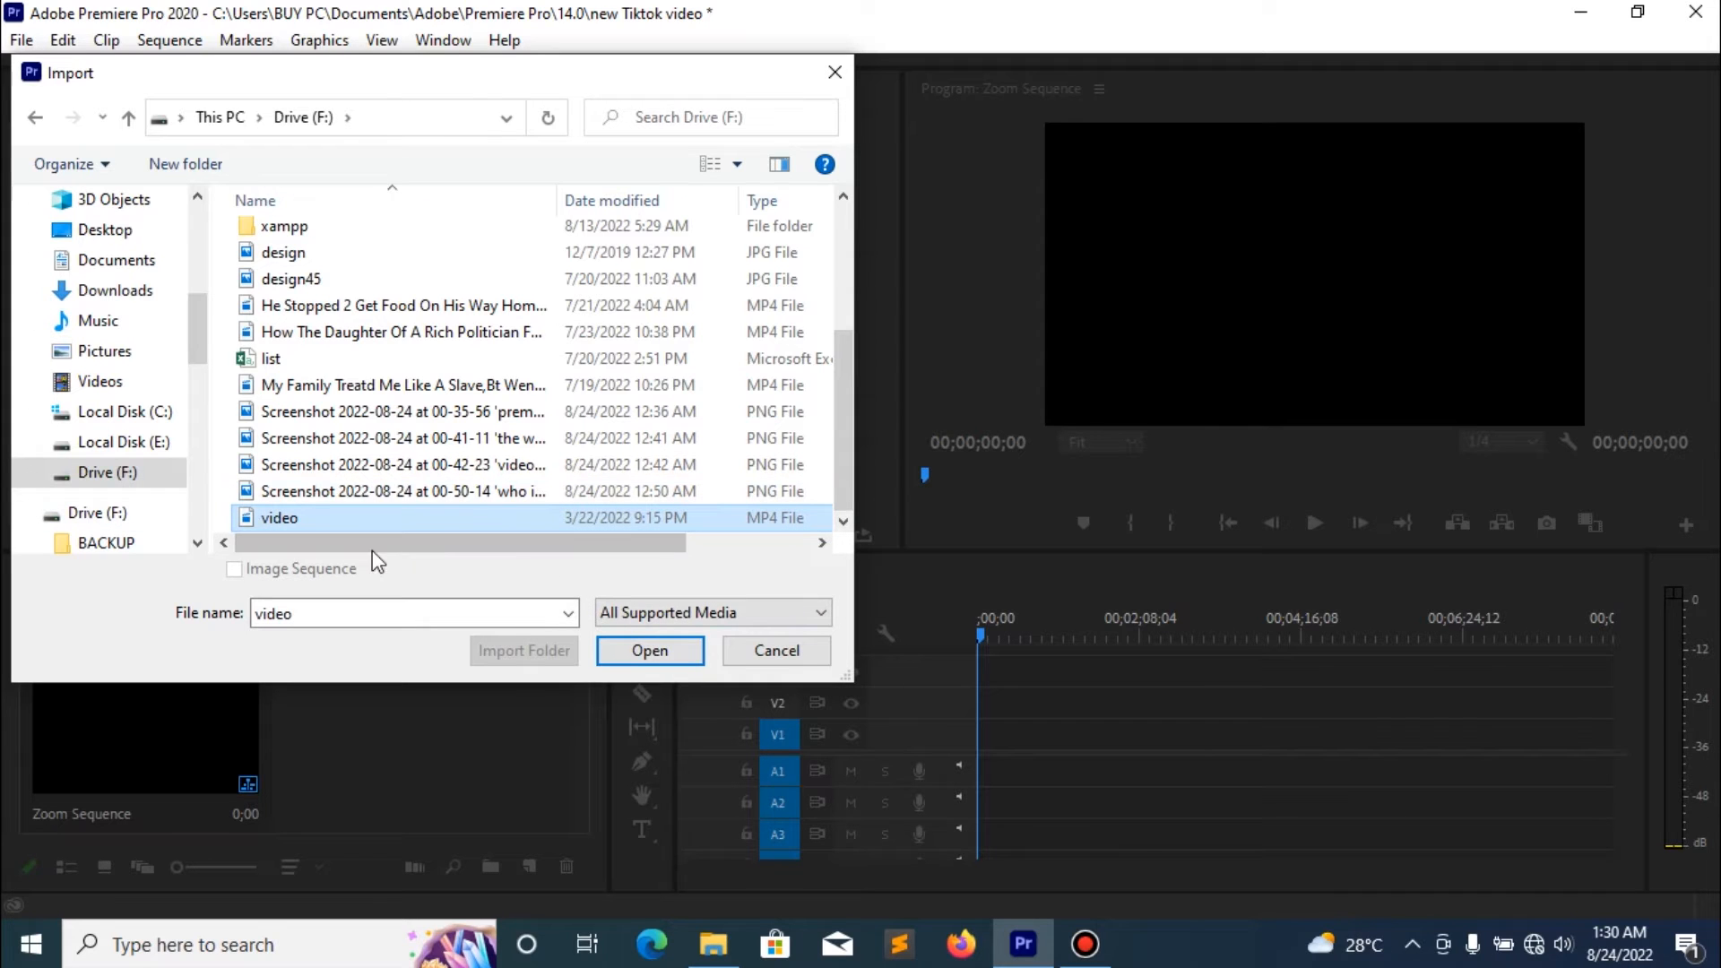
{"action": "left_click", "coordinate": [647, 657]}
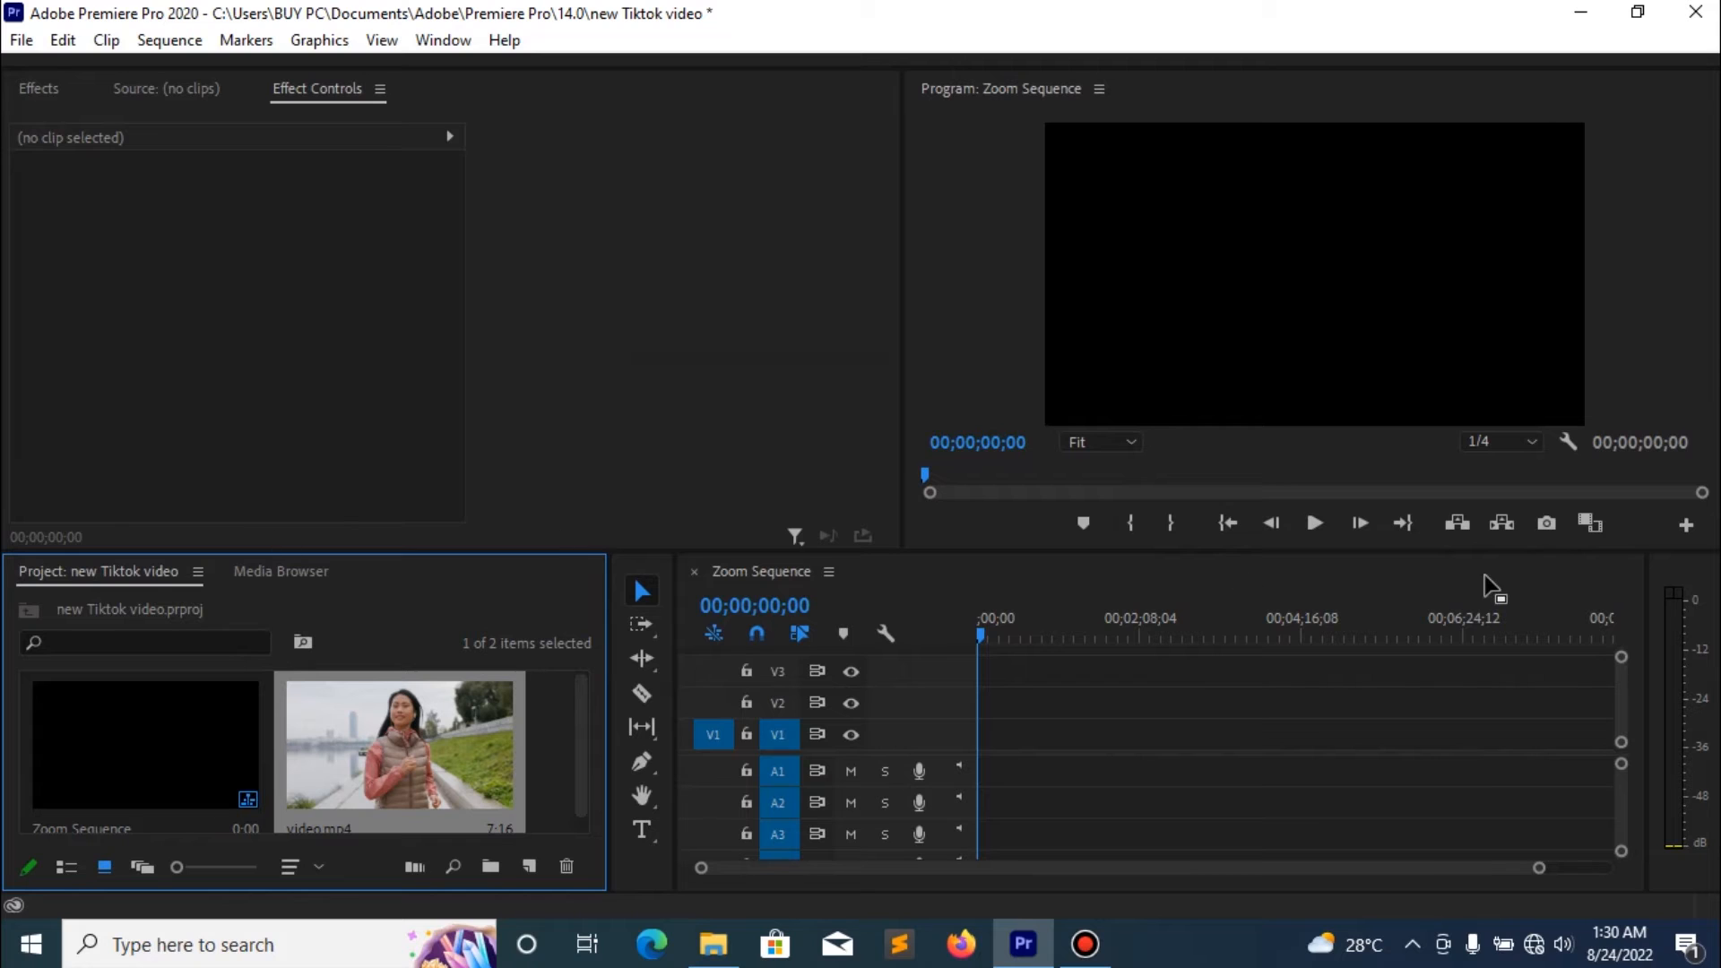
- Open video.mp4 in the Source monitor and play it through
{"action": "left_click", "coordinate": [404, 716]}
{"action": "double_click", "coordinate": [403, 715]}
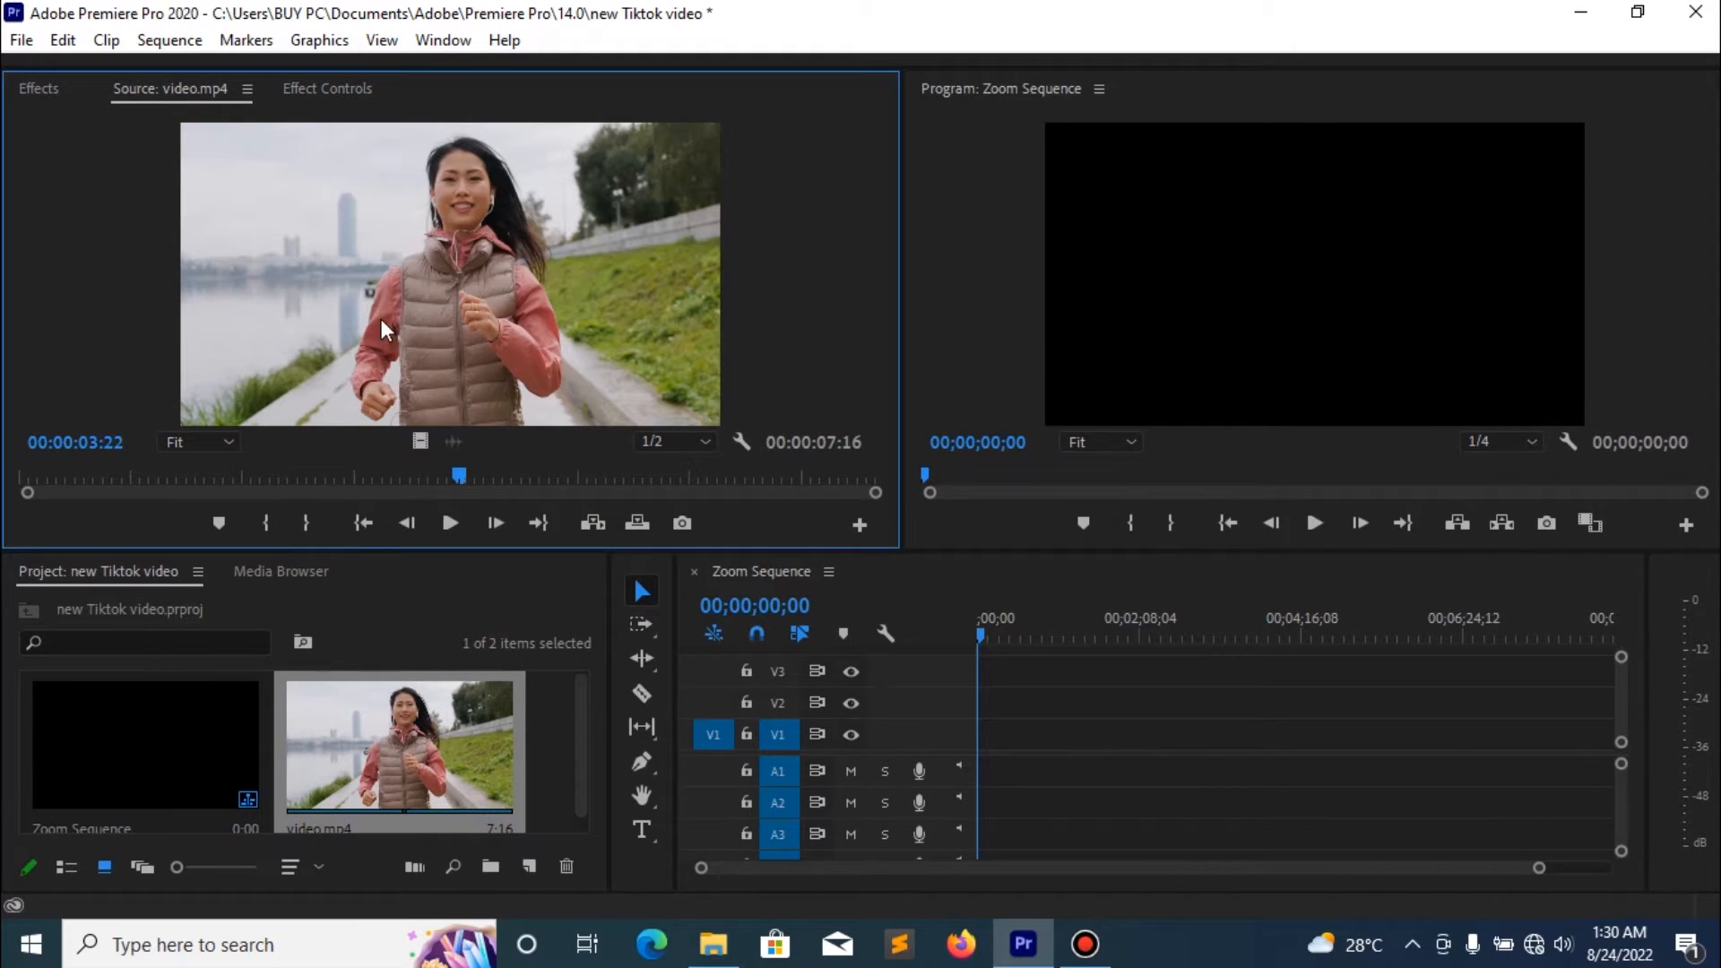
{"action": "left_click", "coordinate": [445, 523]}
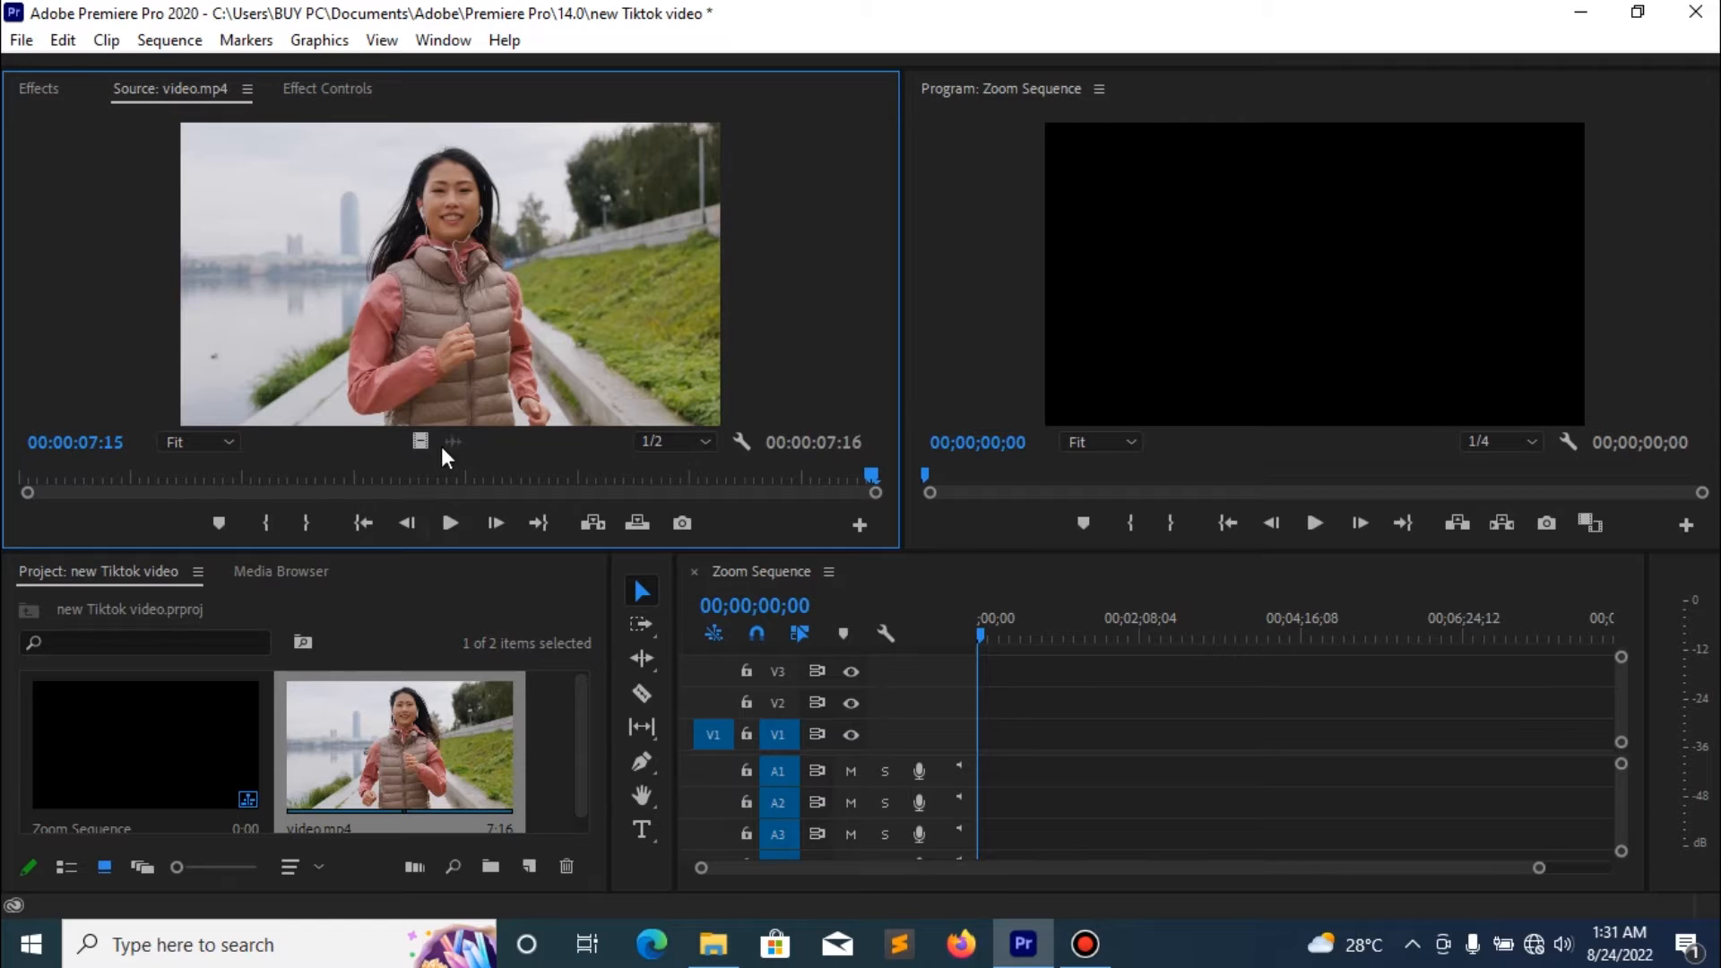
- Place only the video of video.mp4 at the start of track V1, keeping the existing sequence settings, and enlarge the timeline view
{"action": "left_click_drag", "start_coordinate": [420, 441], "coordinate": [983, 752]}
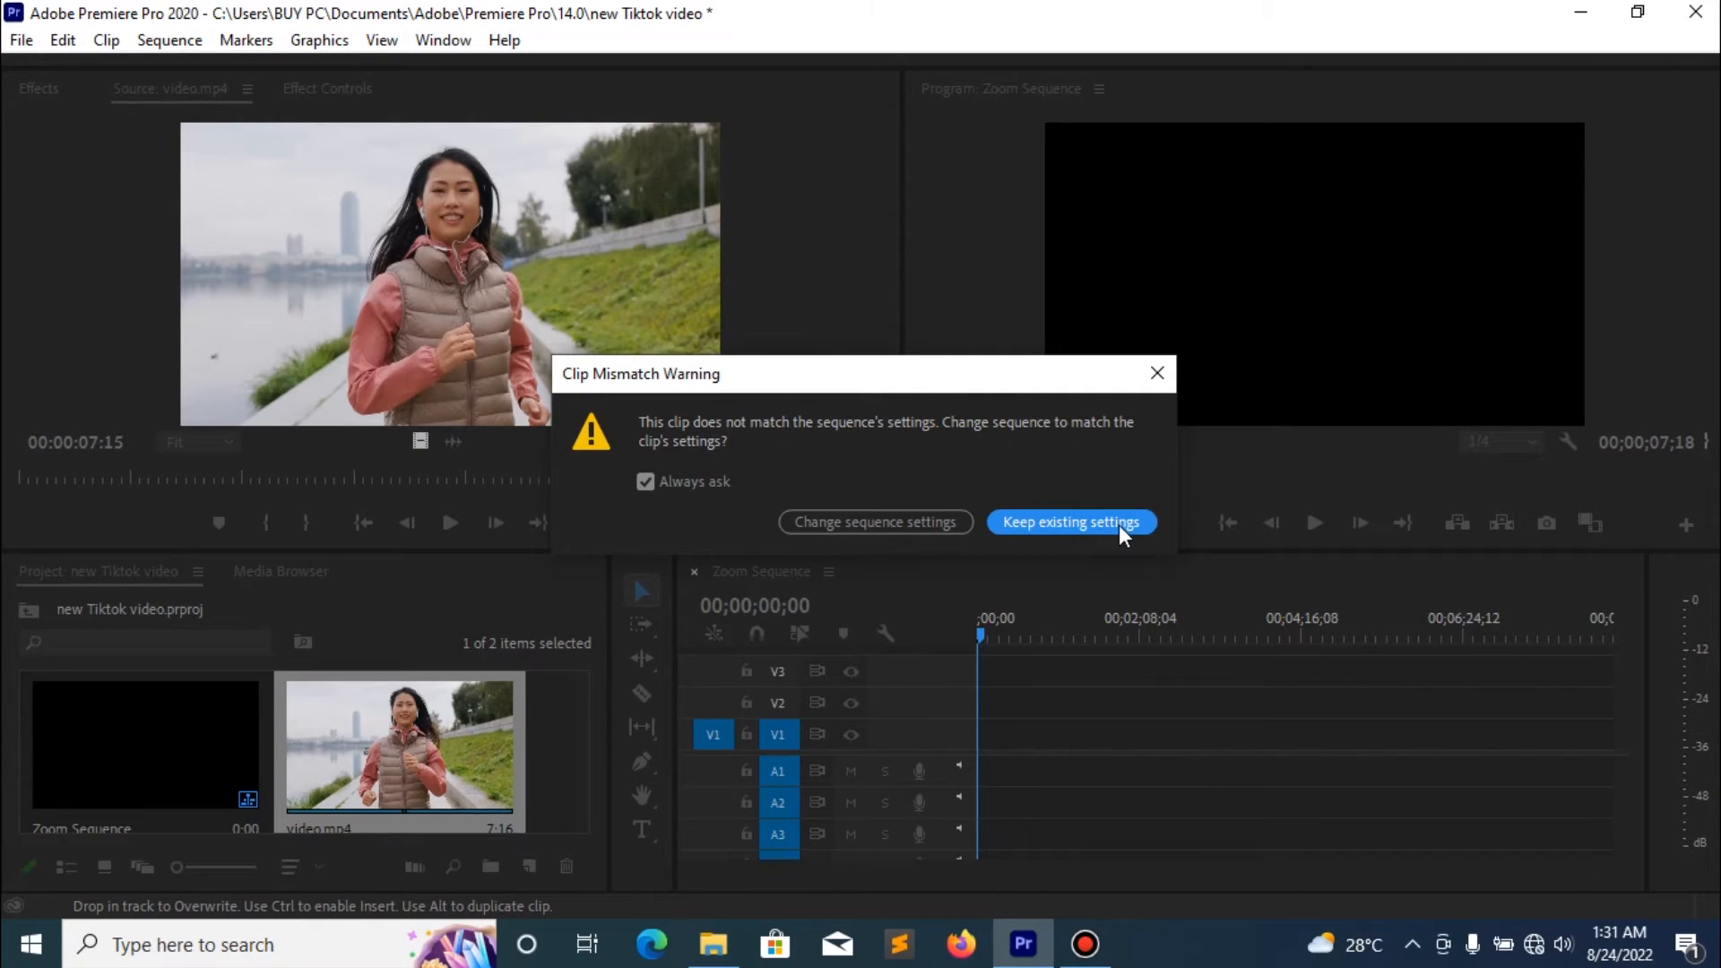
{"action": "left_click", "coordinate": [1014, 520]}
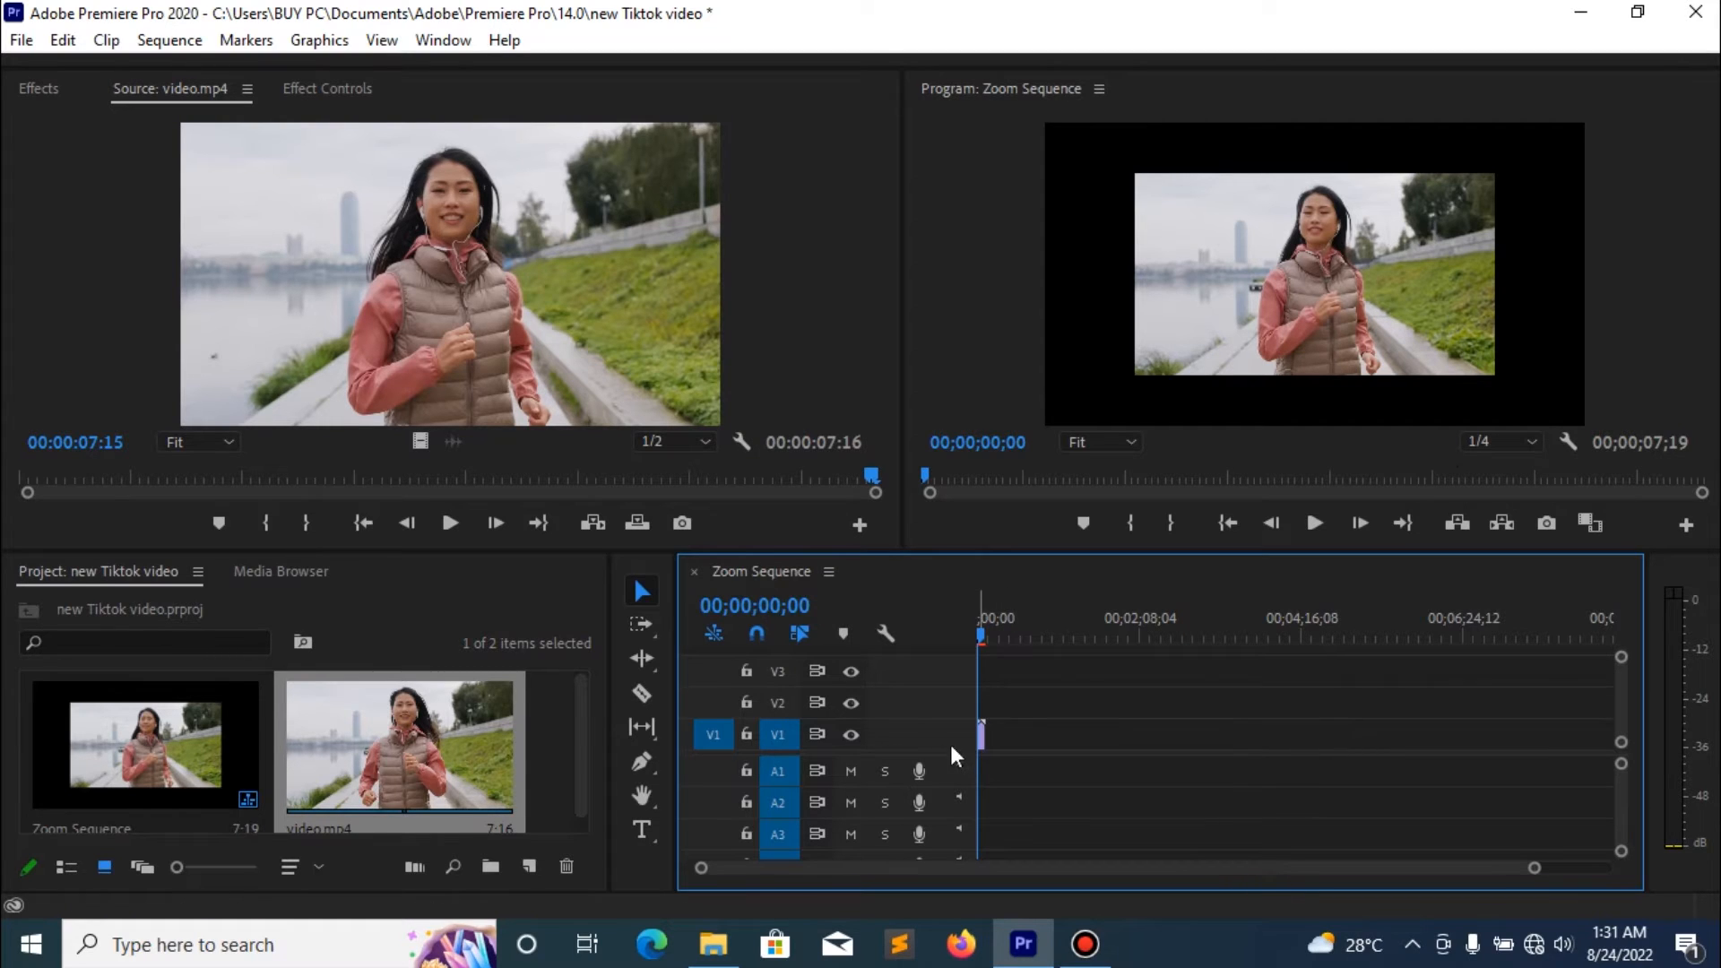
{"action": "left_click_drag", "start_coordinate": [1532, 868], "coordinate": [1226, 876]}
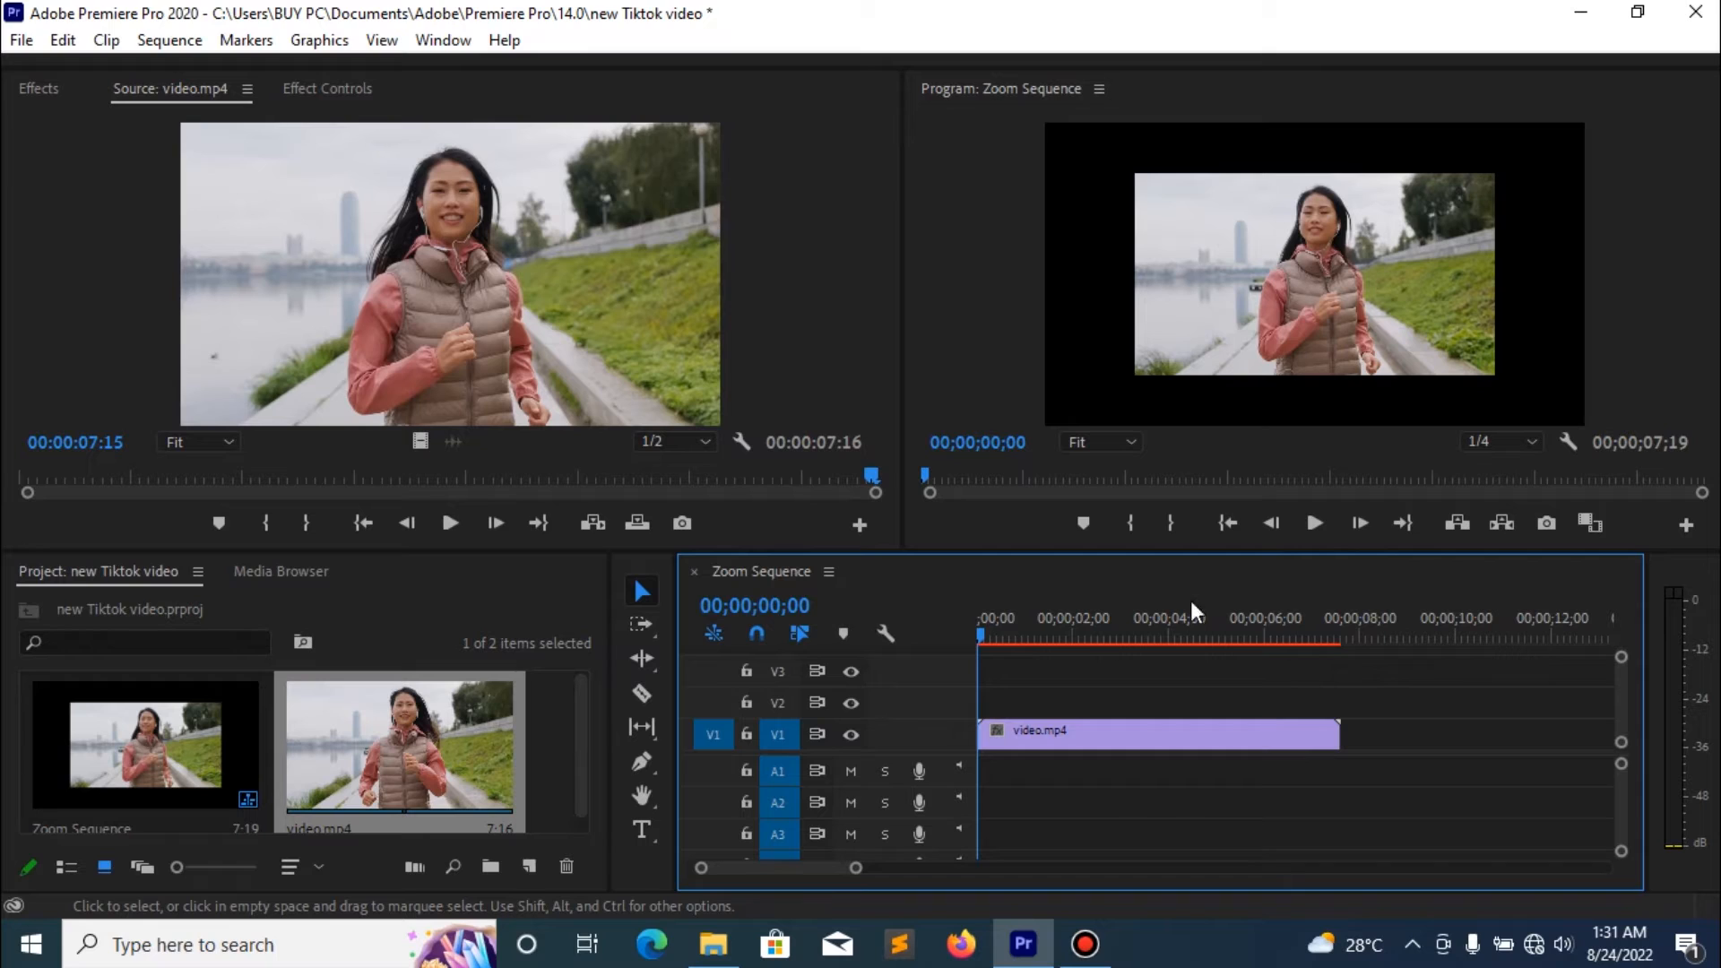
- Scale the video.mp4 clip up to about 152.5 with its Motion effect so that it fills the frame, then deselect it
{"action": "left_click", "coordinate": [343, 91]}
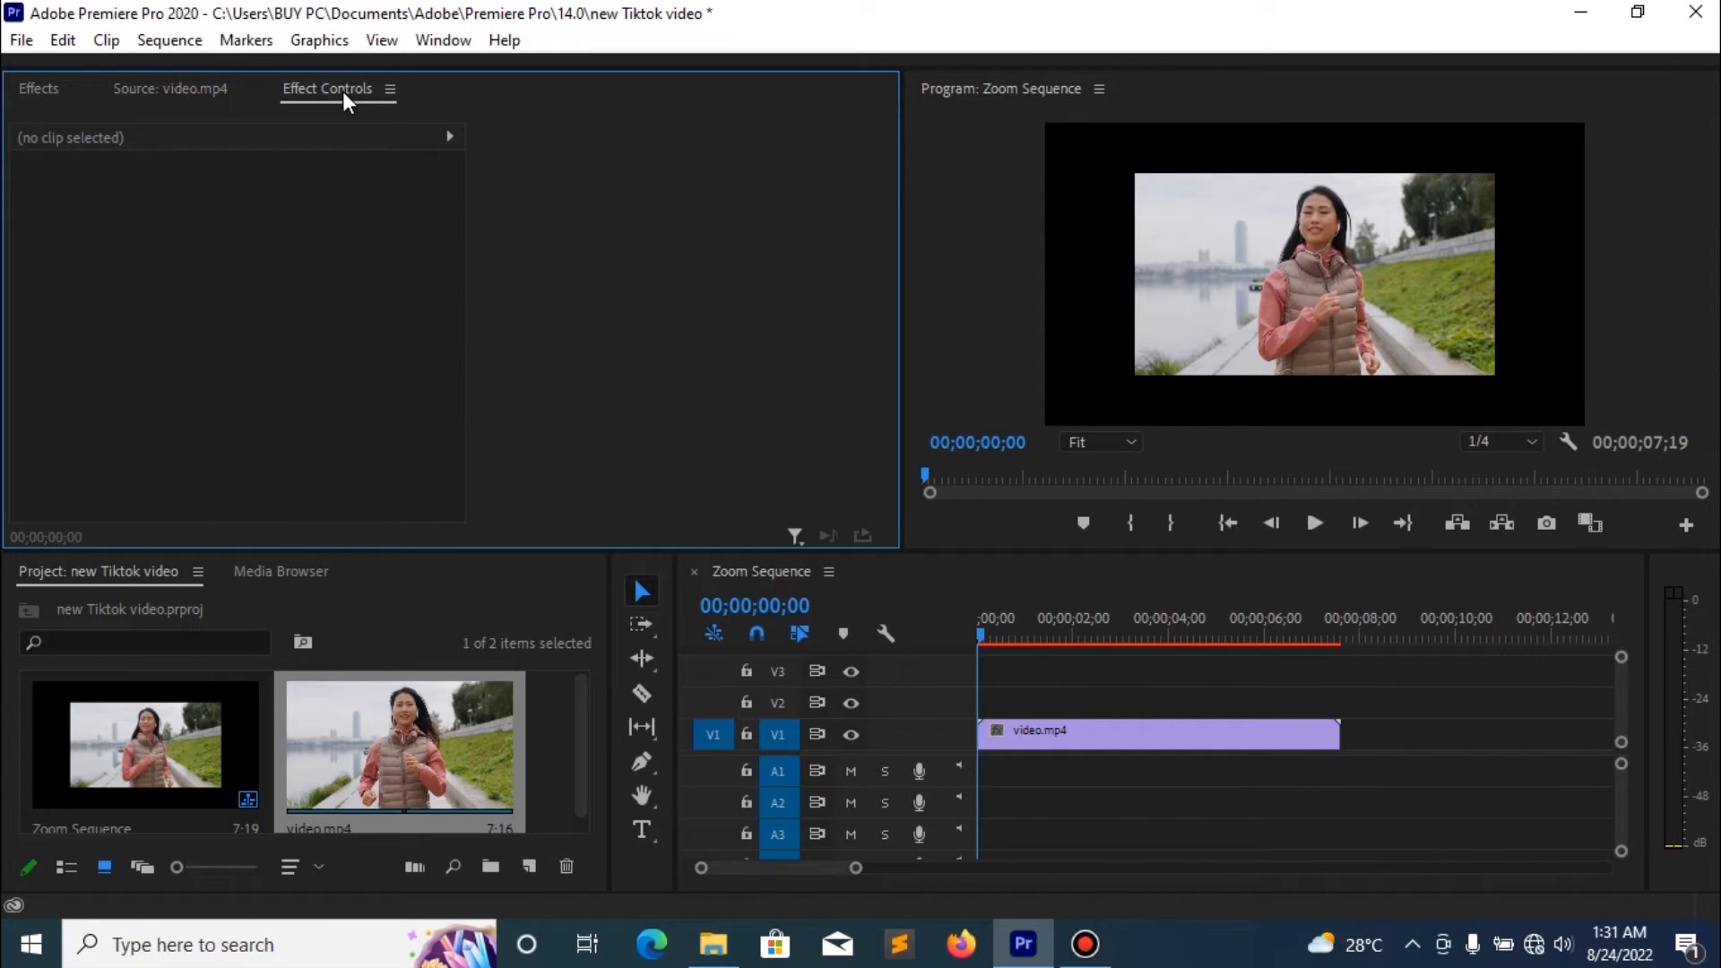
{"action": "left_click", "coordinate": [457, 39]}
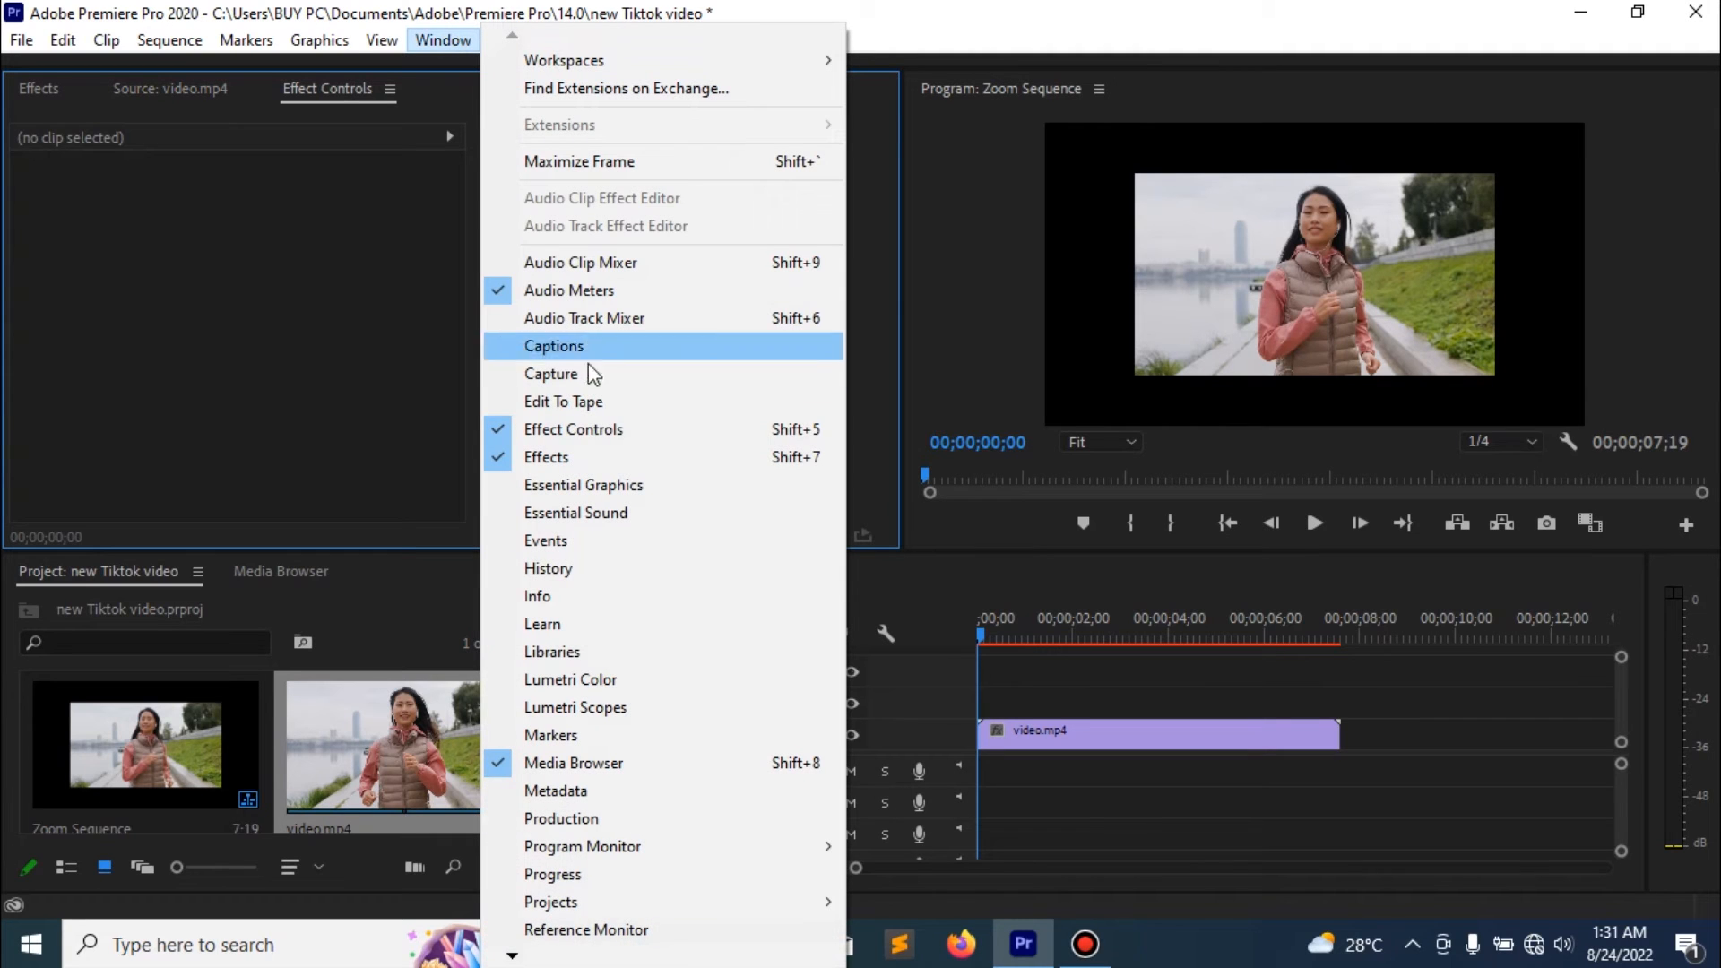
{"action": "left_click", "coordinate": [618, 434]}
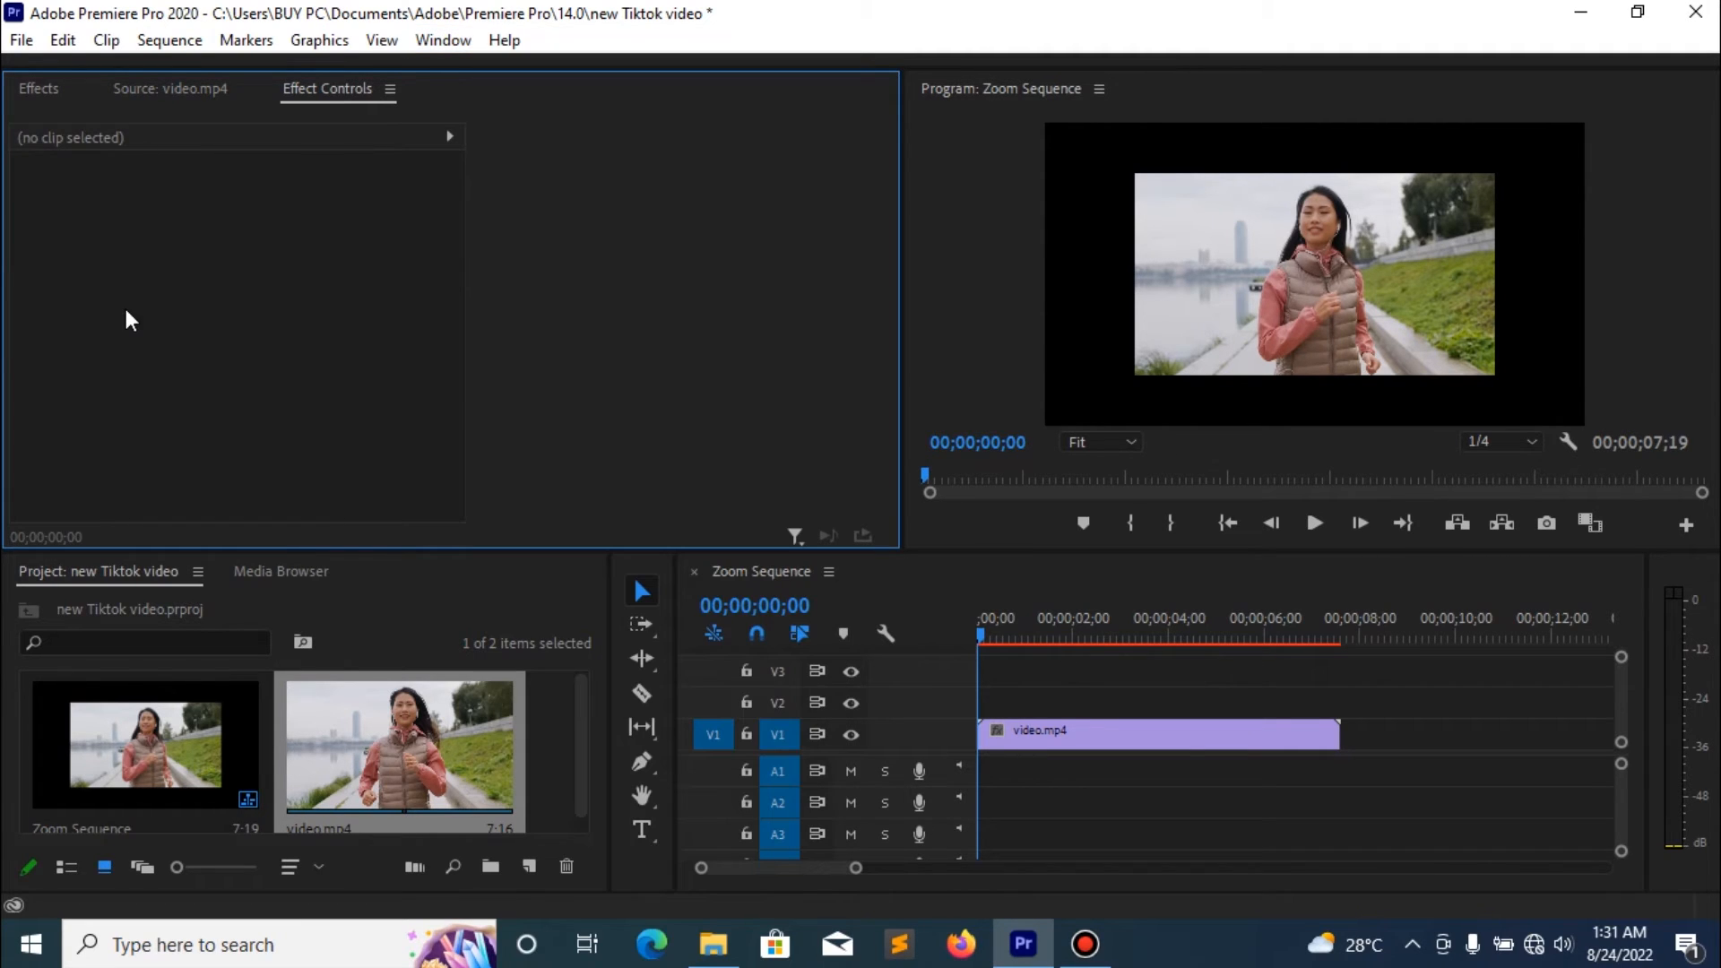
{"action": "left_click", "coordinate": [1147, 731]}
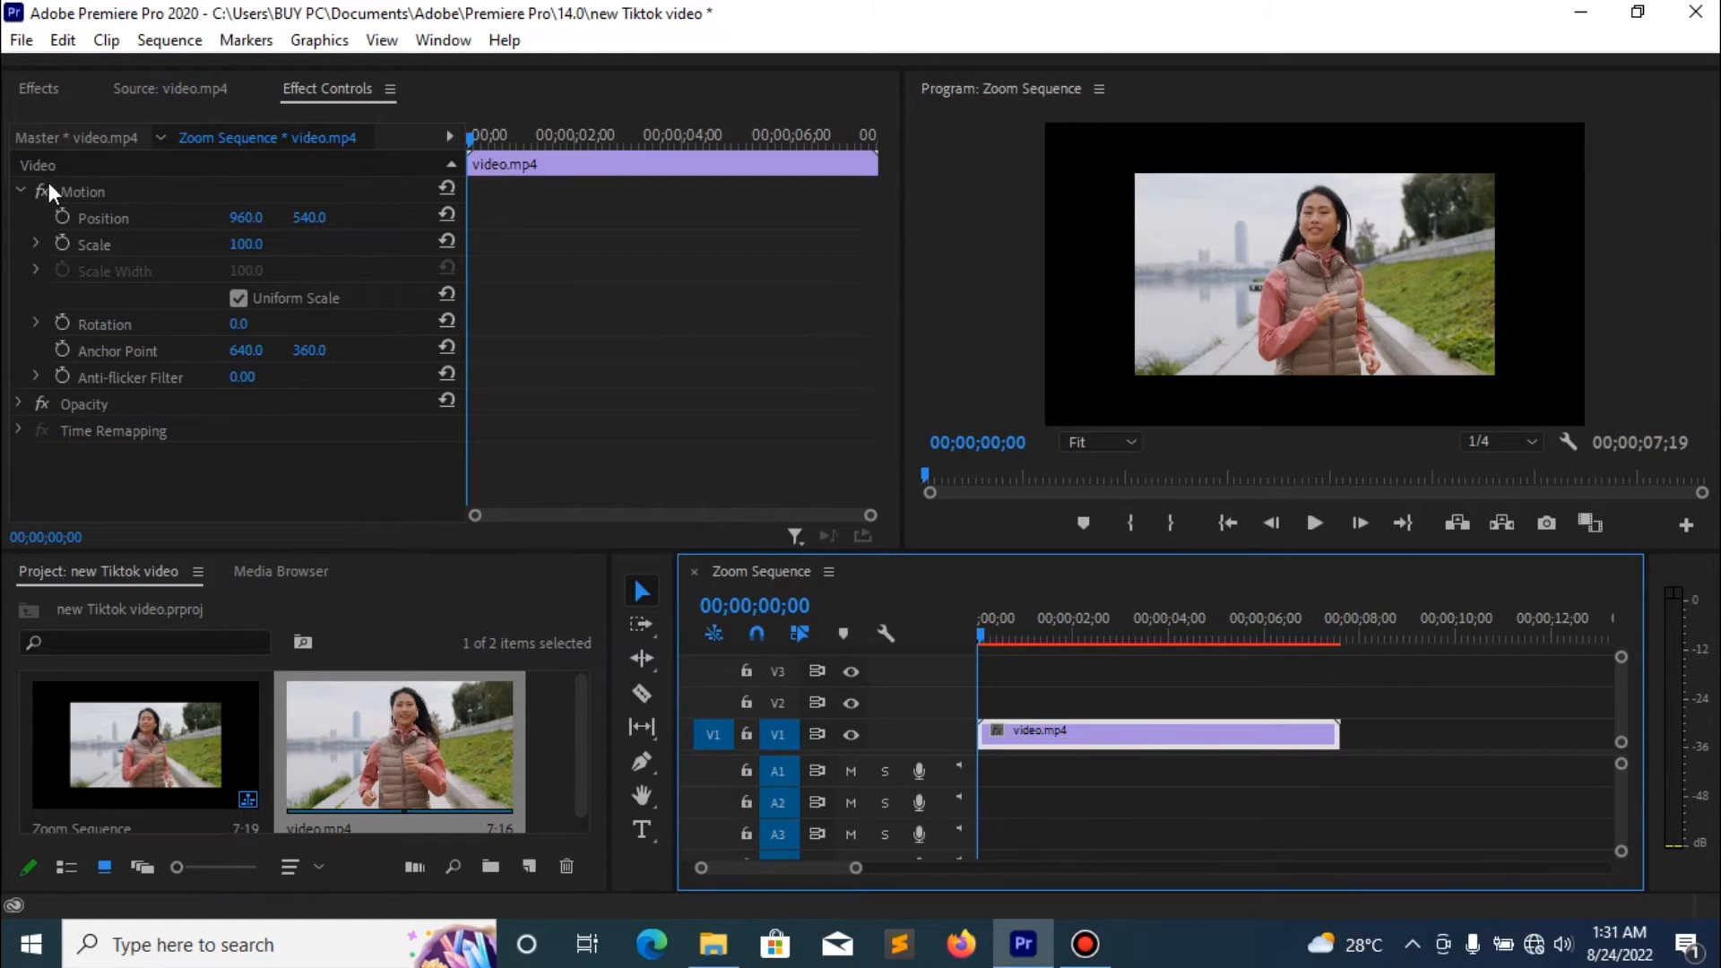
{"action": "left_click", "coordinate": [111, 188]}
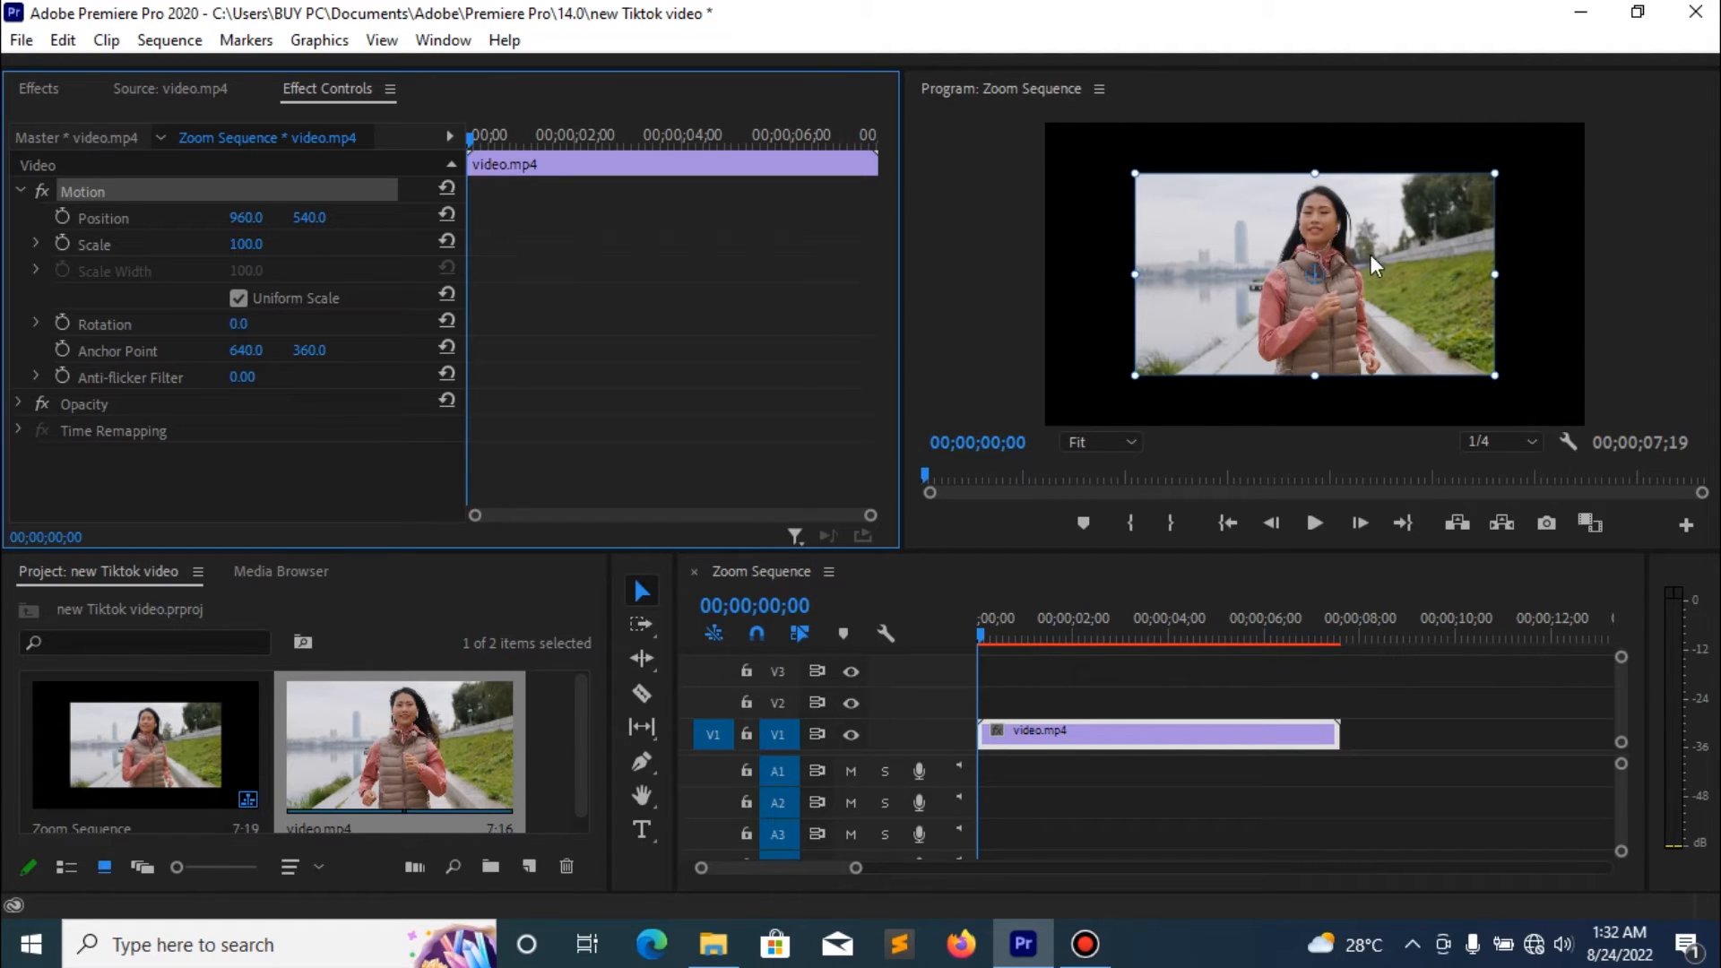
{"action": "left_click", "coordinate": [1498, 372]}
{"action": "left_click_drag", "start_coordinate": [1497, 372], "coordinate": [1595, 423]}
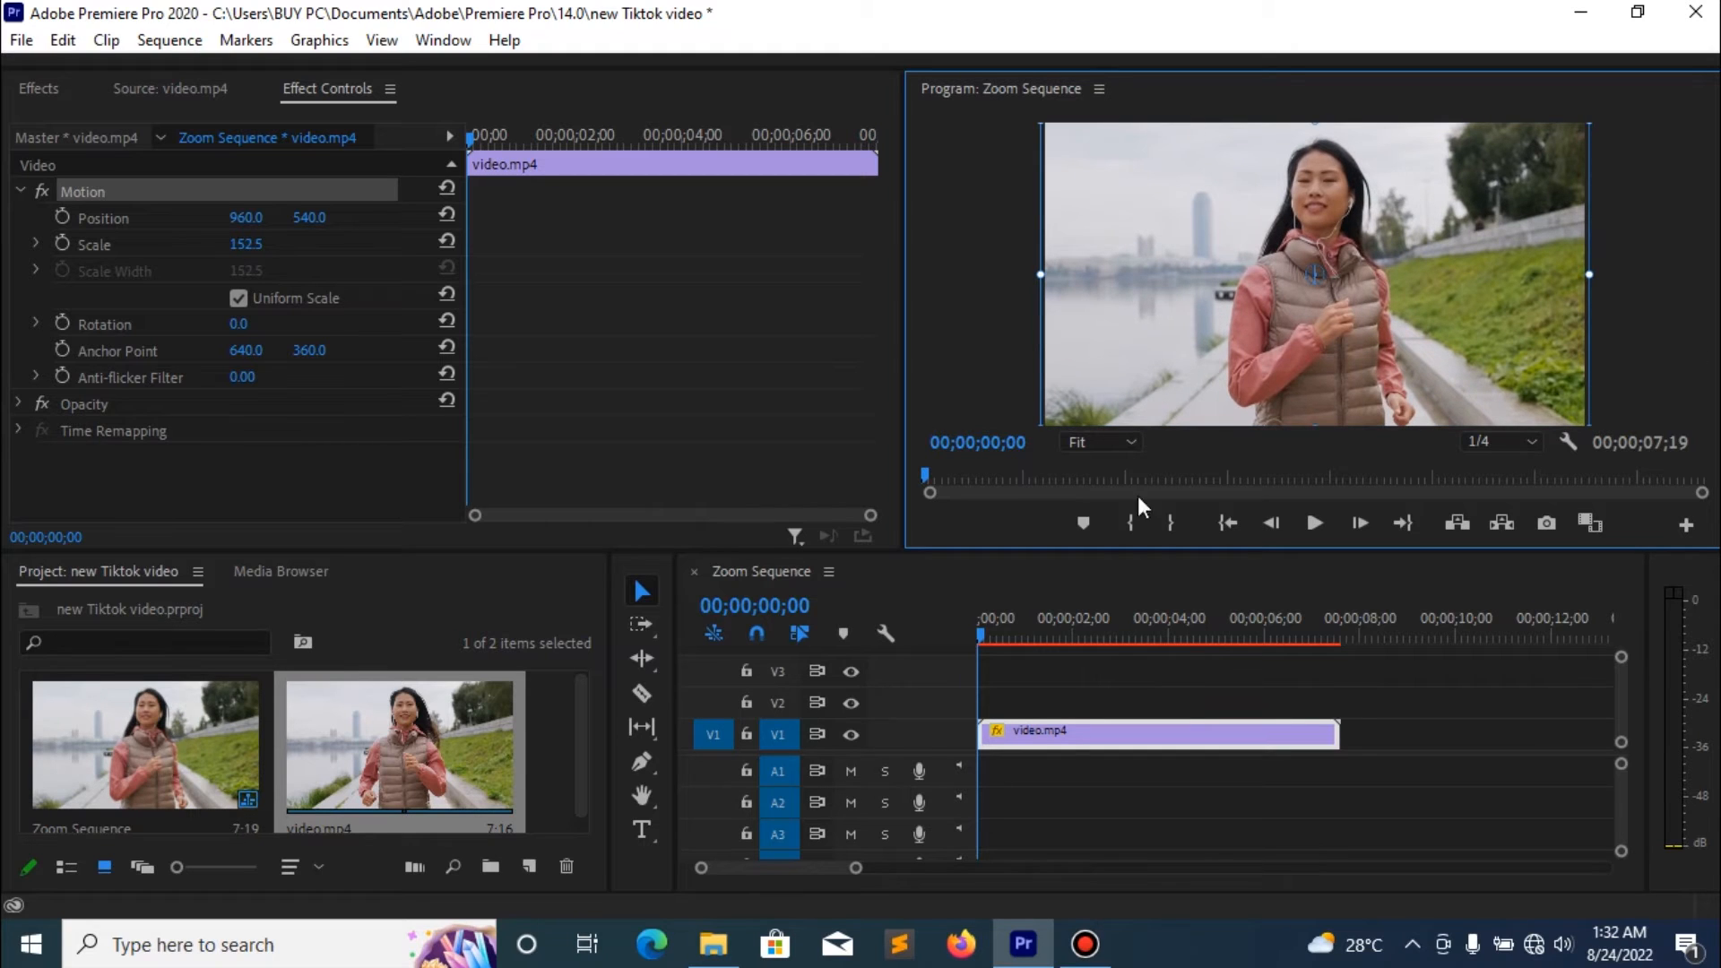
{"action": "left_click", "coordinate": [1466, 744]}
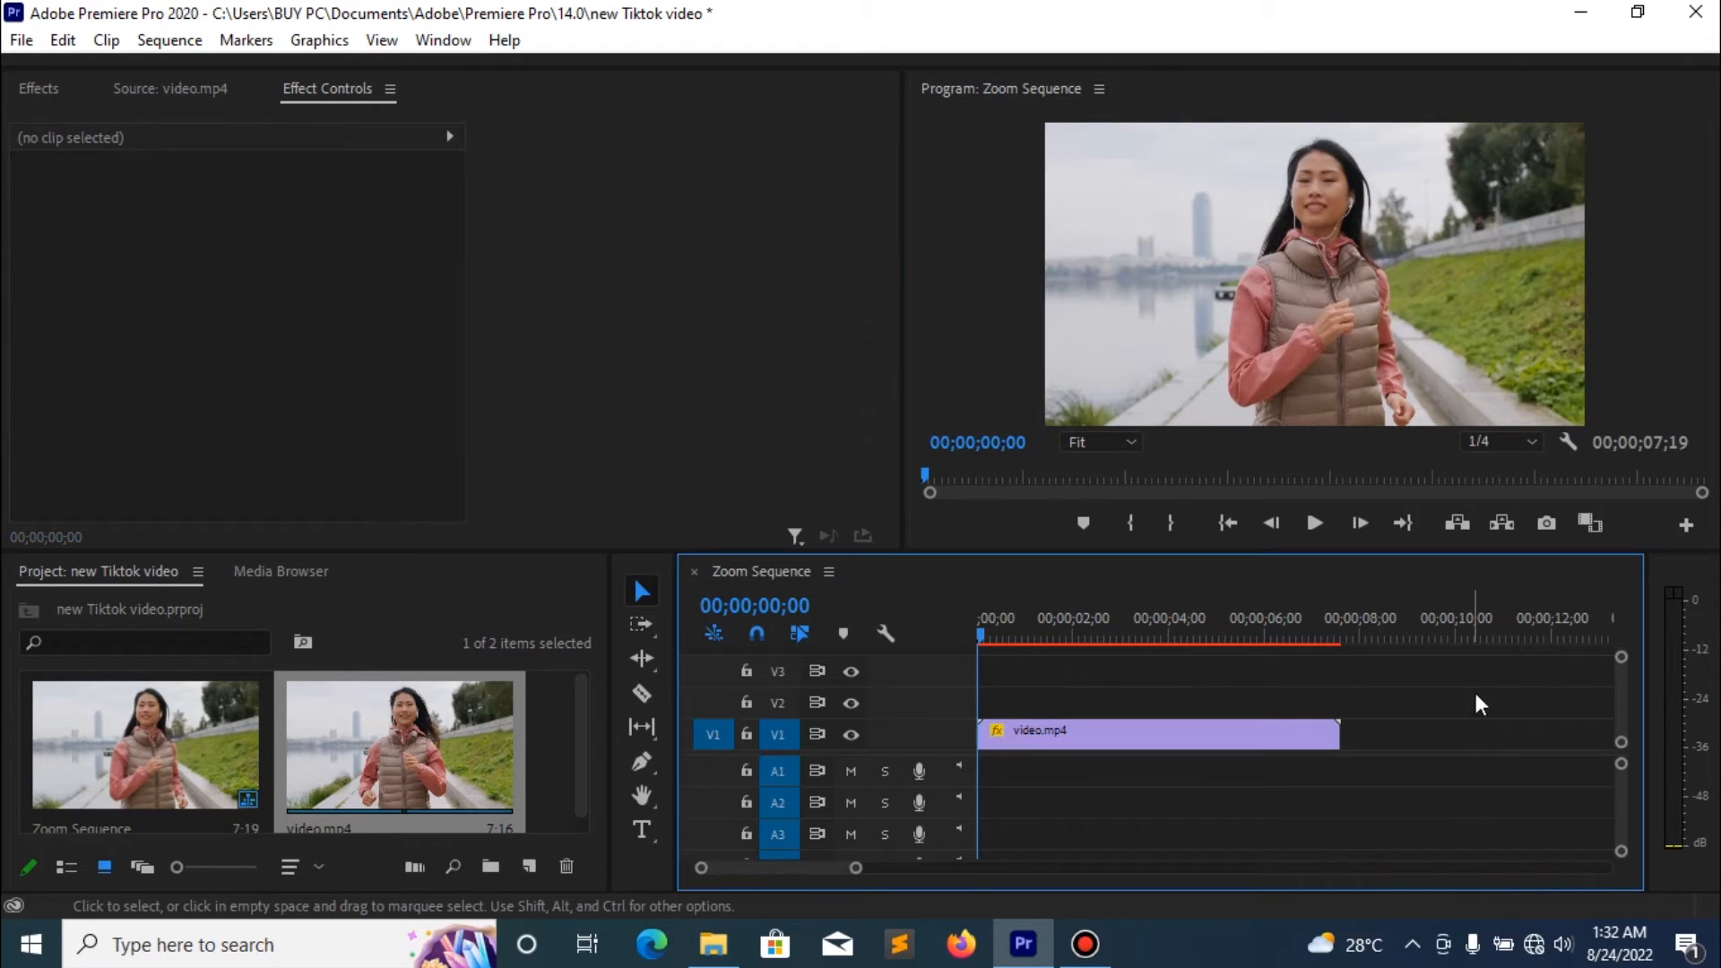
- Play back the start of the sequence, then place the playhead at about 00;00;02;03
{"action": "left_click", "coordinate": [1328, 536]}
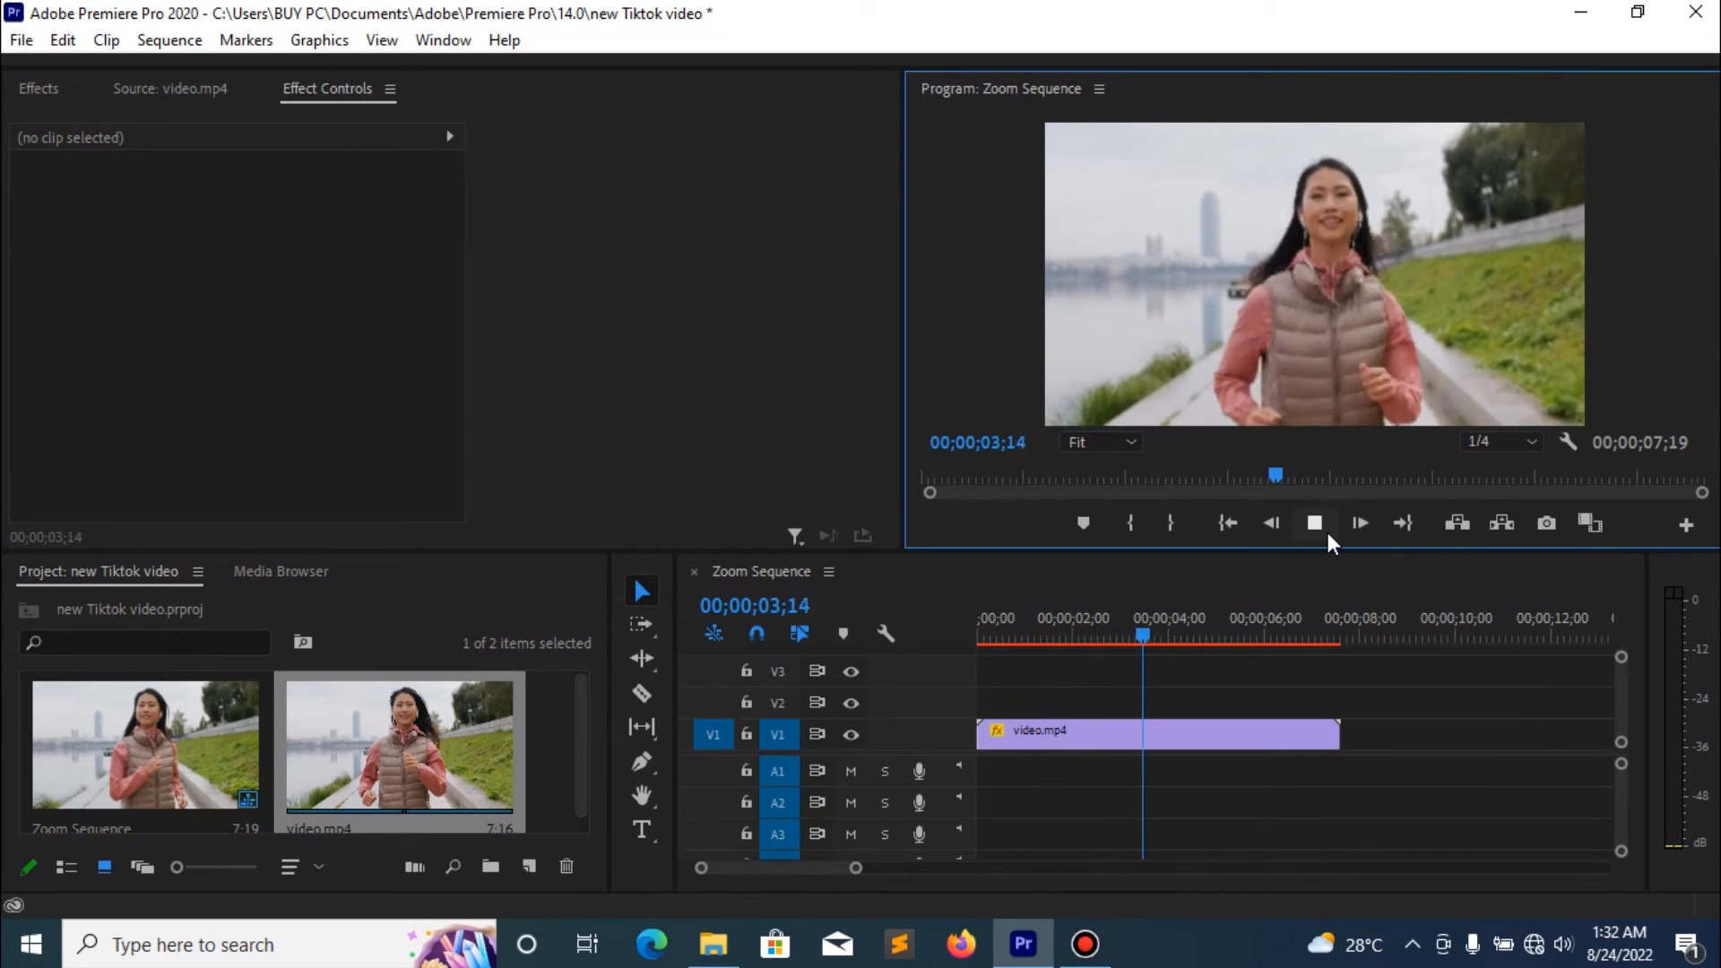
{"action": "left_click", "coordinate": [1327, 534]}
{"action": "left_click_drag", "start_coordinate": [1120, 622], "coordinate": [1103, 622]}
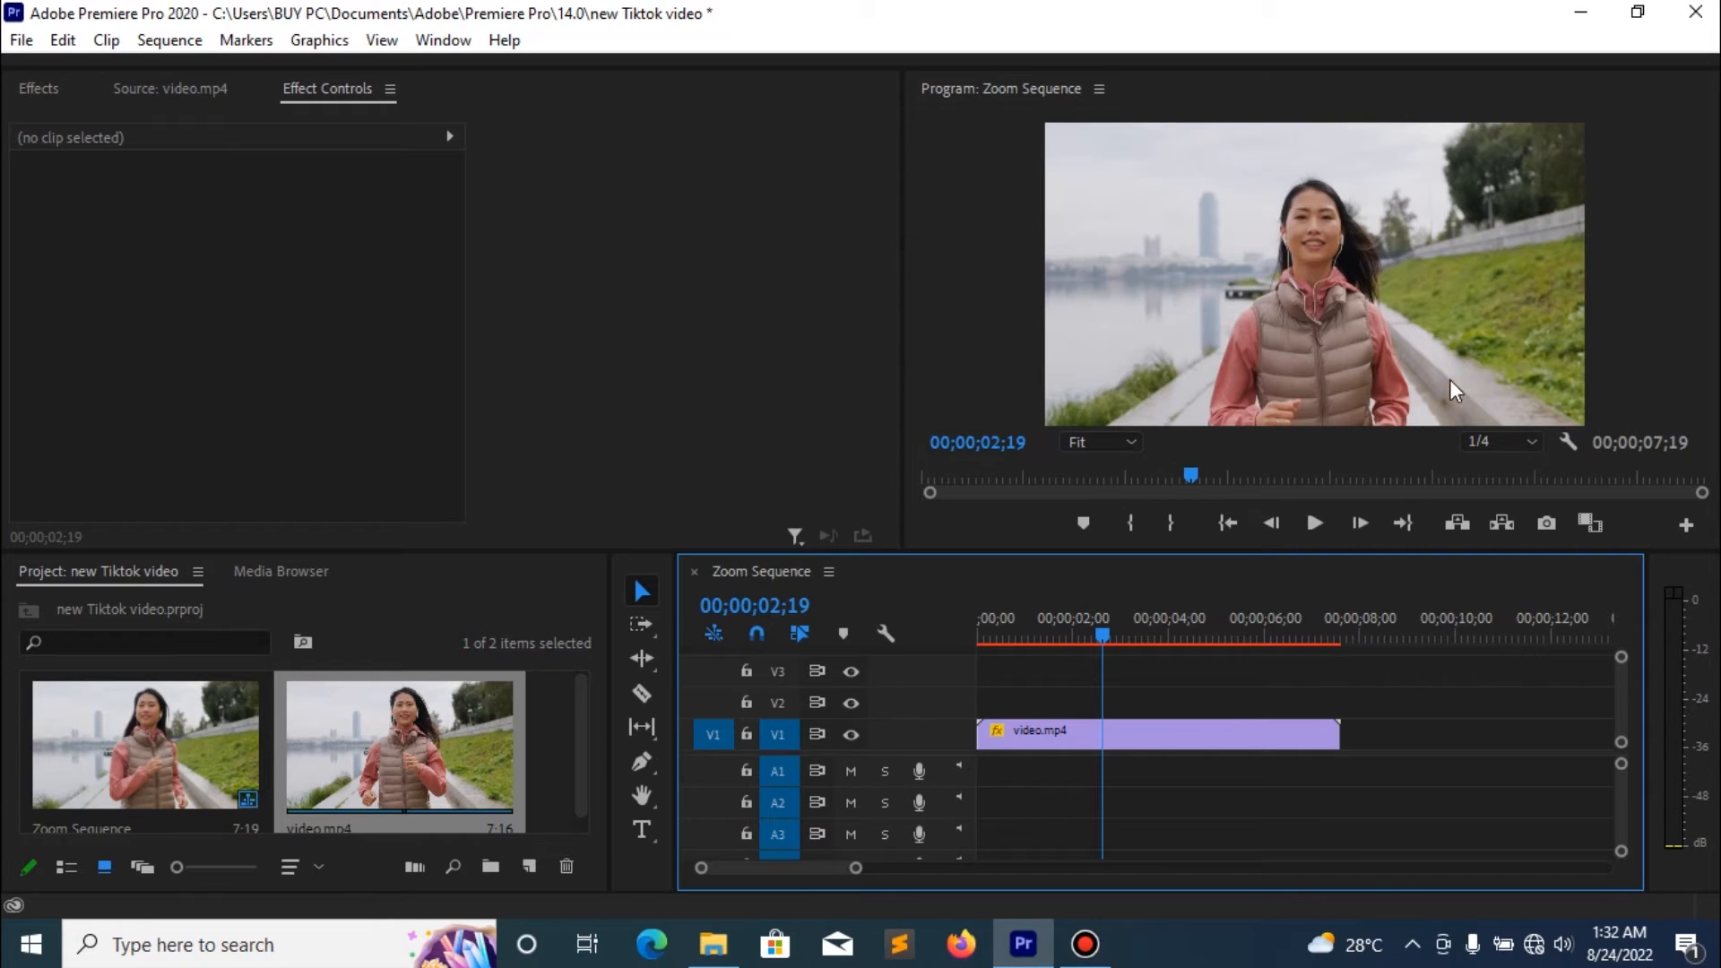
{"action": "left_click", "coordinate": [1089, 633]}
{"action": "left_click_drag", "start_coordinate": [1088, 638], "coordinate": [1086, 639]}
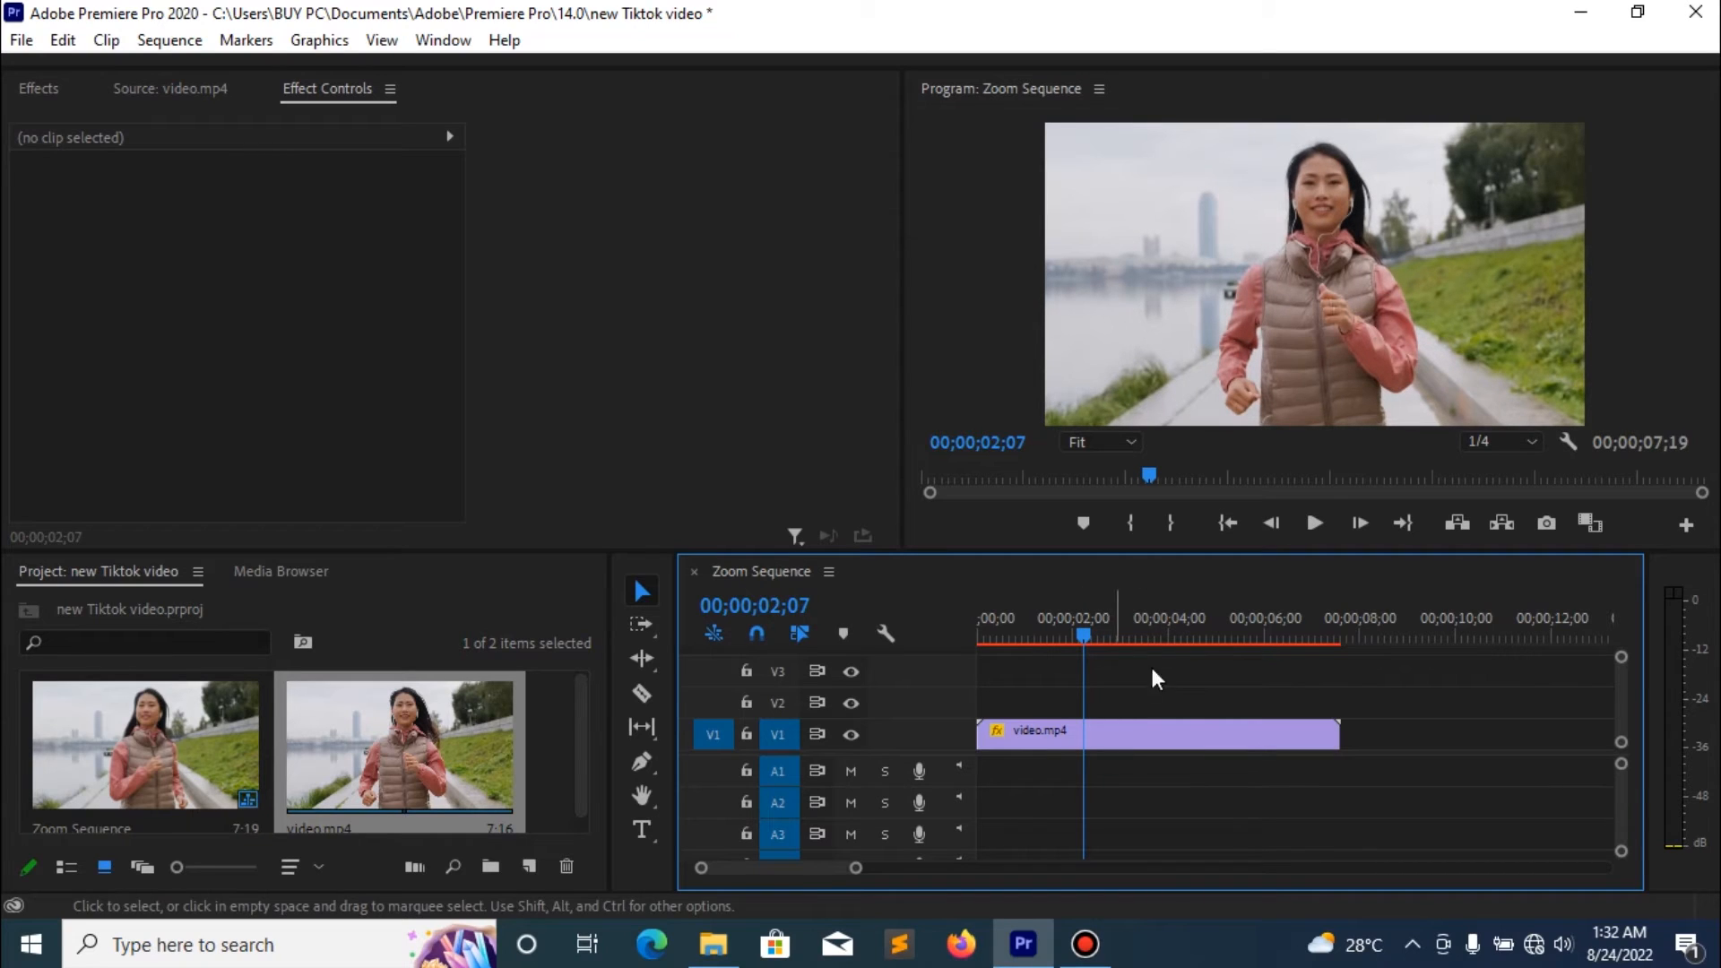
{"action": "left_click_drag", "start_coordinate": [1076, 637], "coordinate": [1071, 636]}
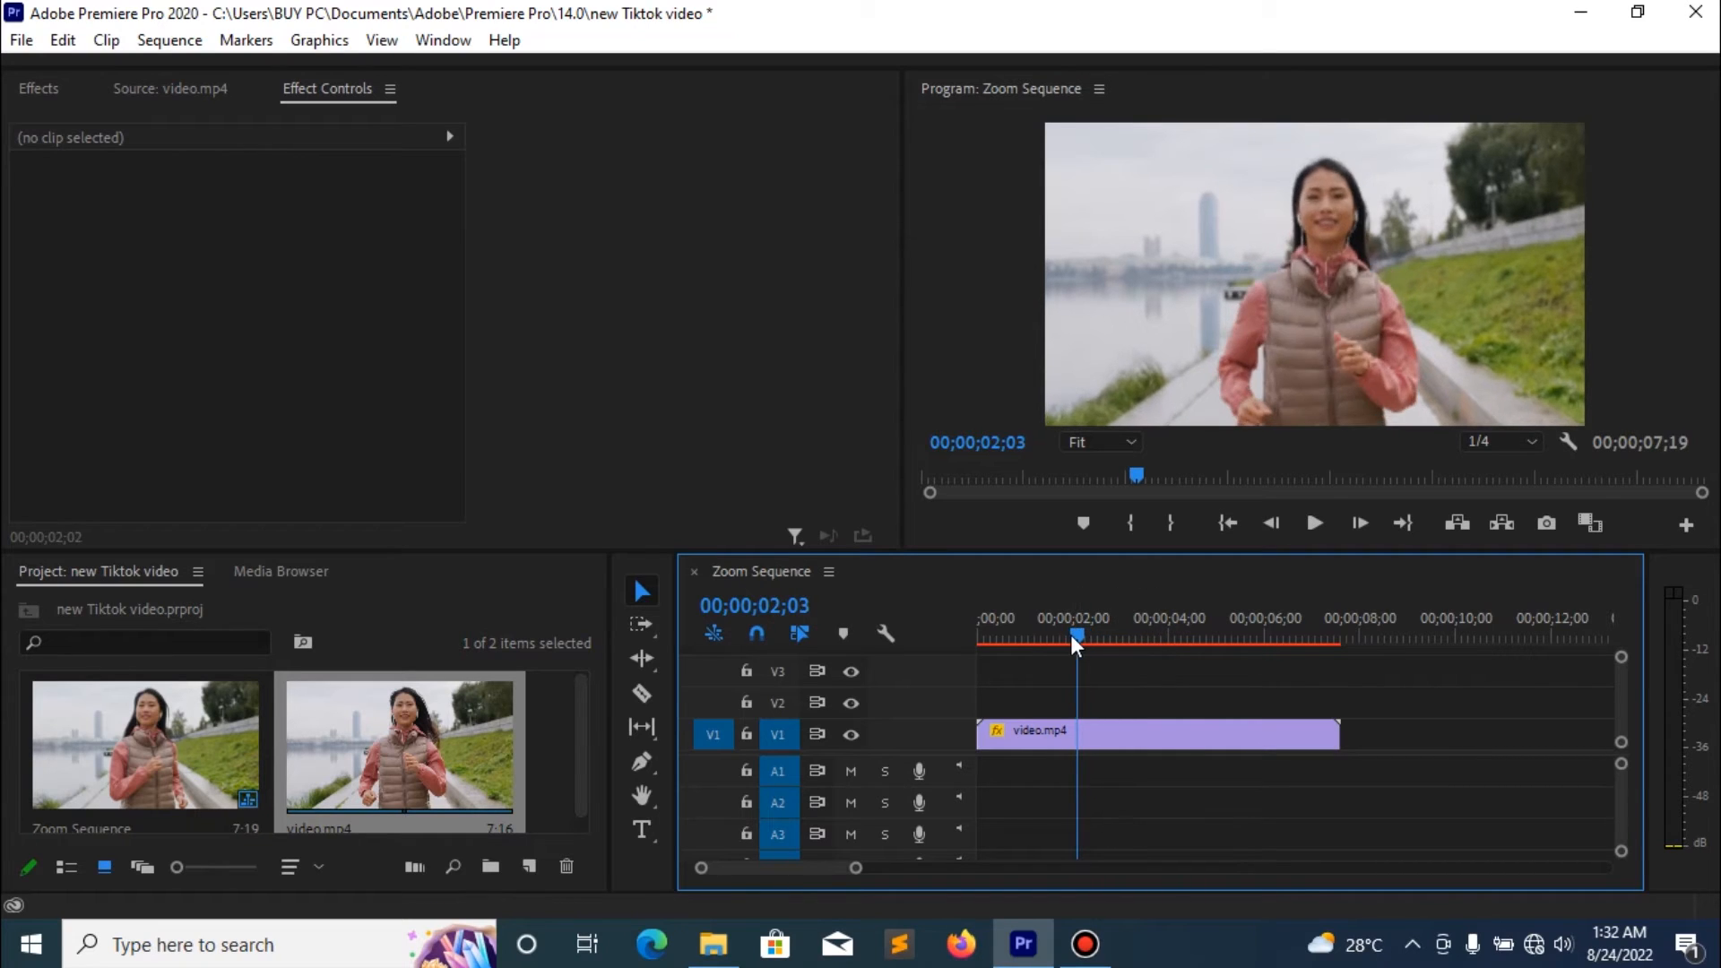
- Turn on Position and Scale keyframing for the video.mp4 clip at 00;00;02;03, keeping its current Motion values
{"action": "left_click", "coordinate": [1124, 735]}
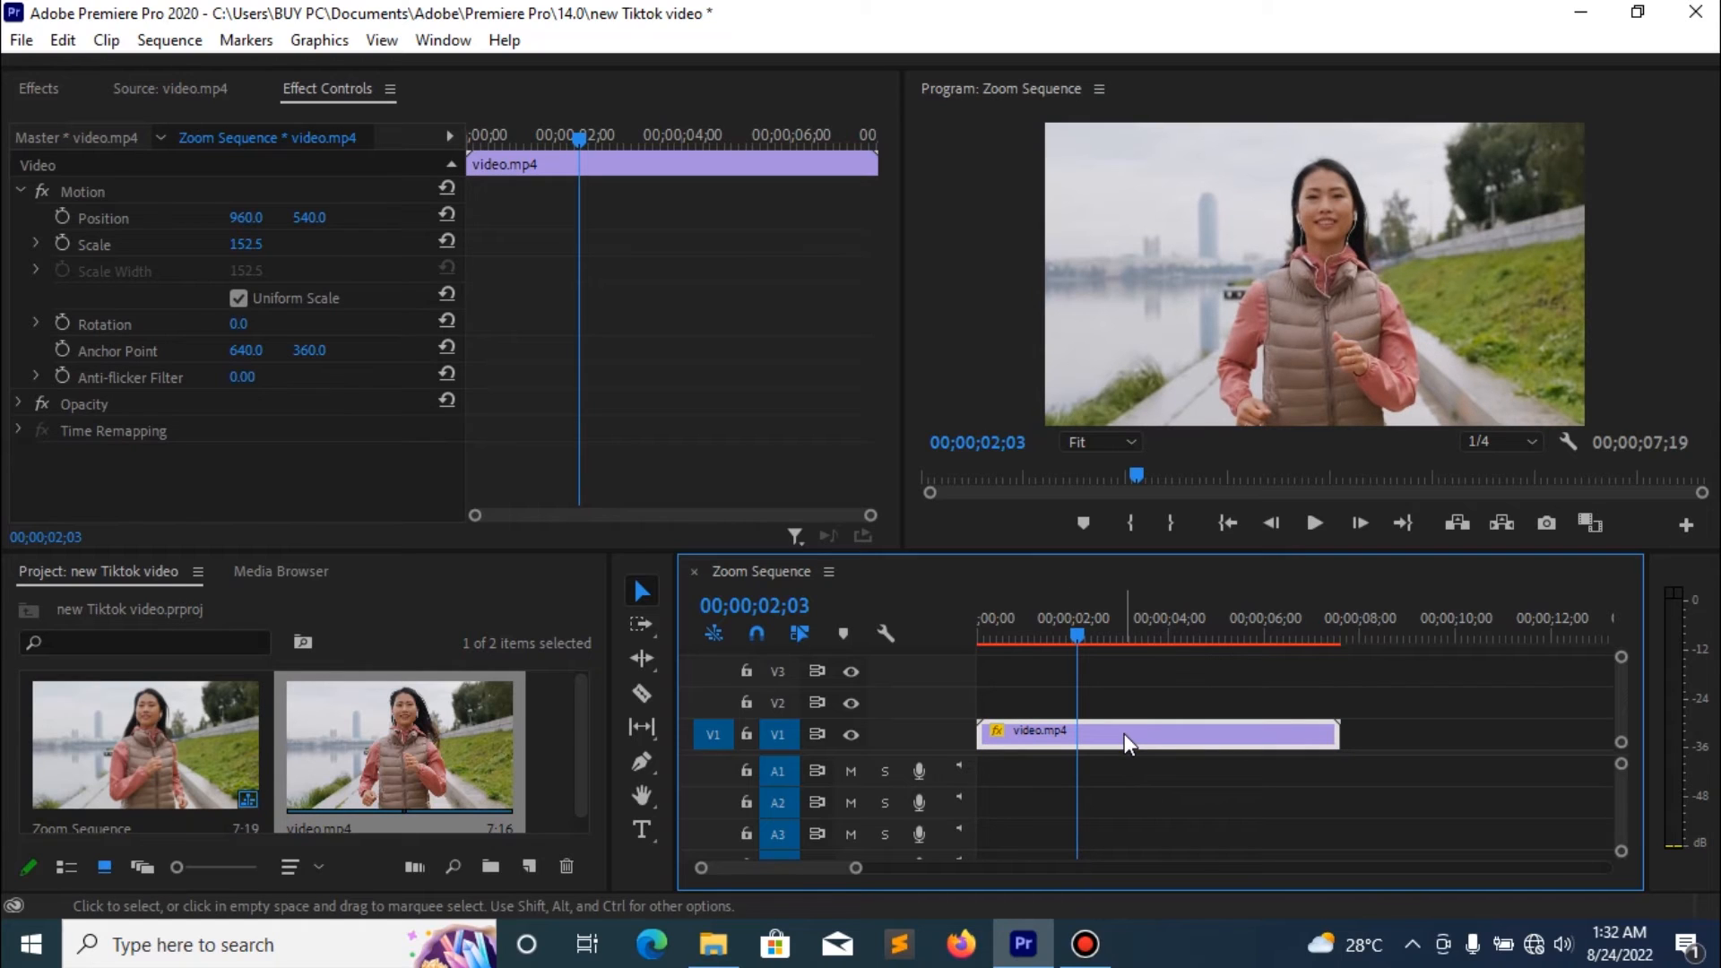
{"action": "left_click", "coordinate": [62, 217]}
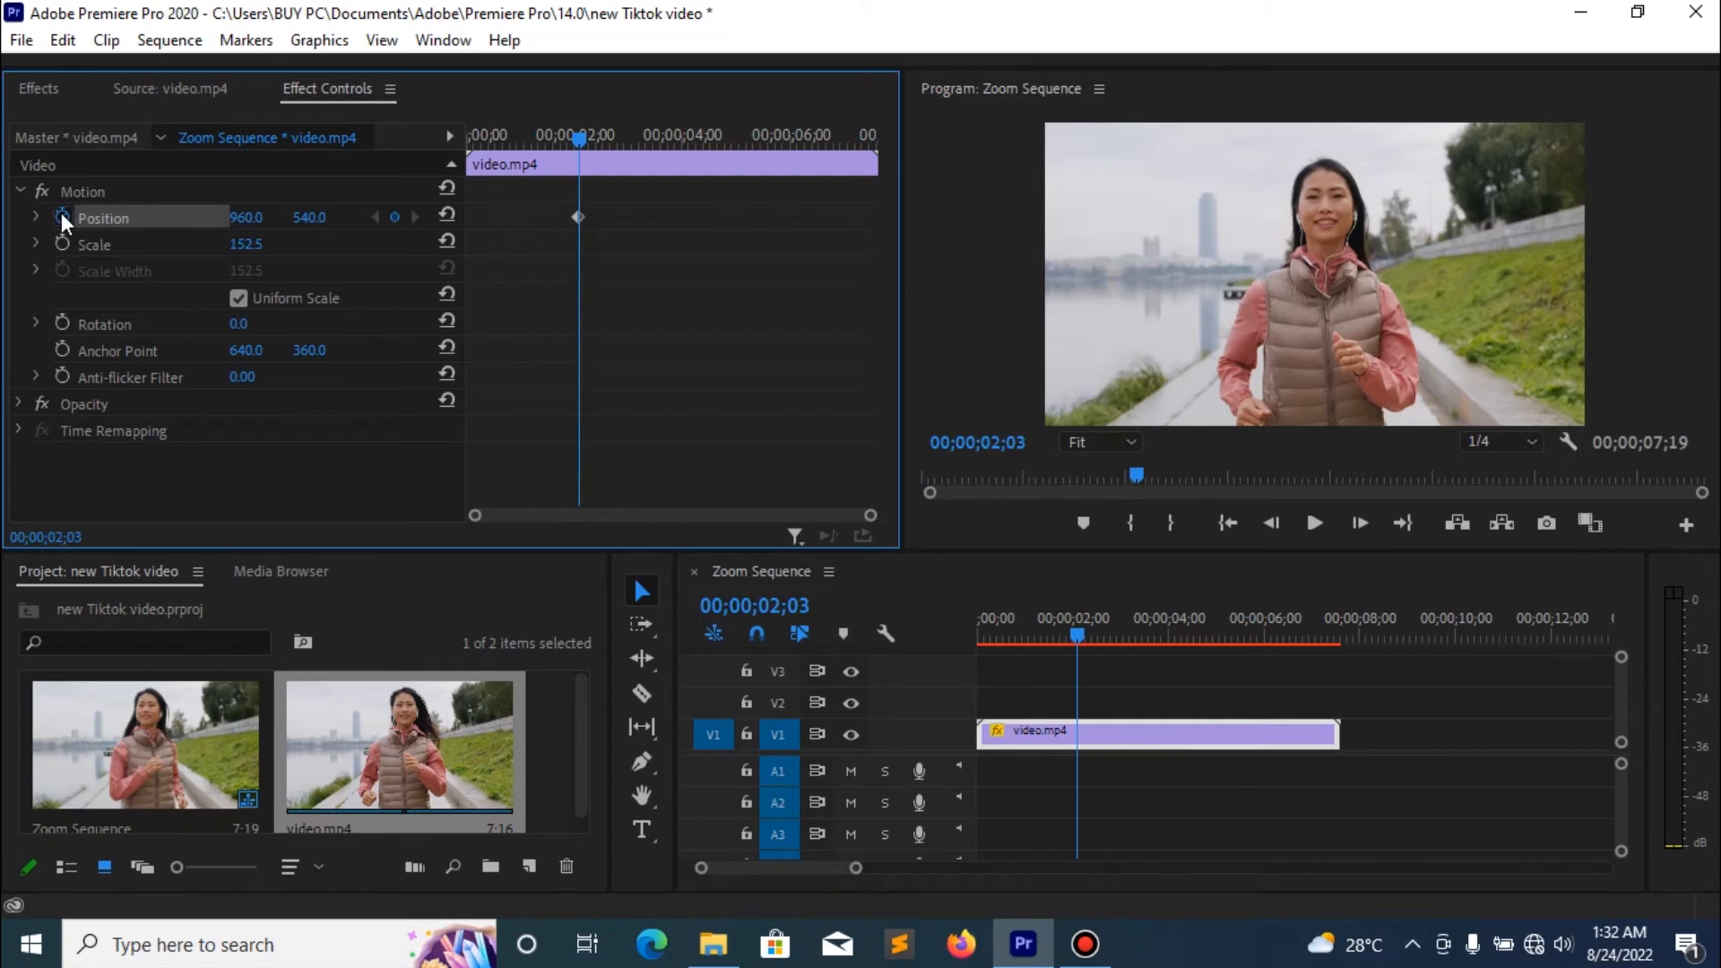
{"action": "left_click", "coordinate": [62, 244]}
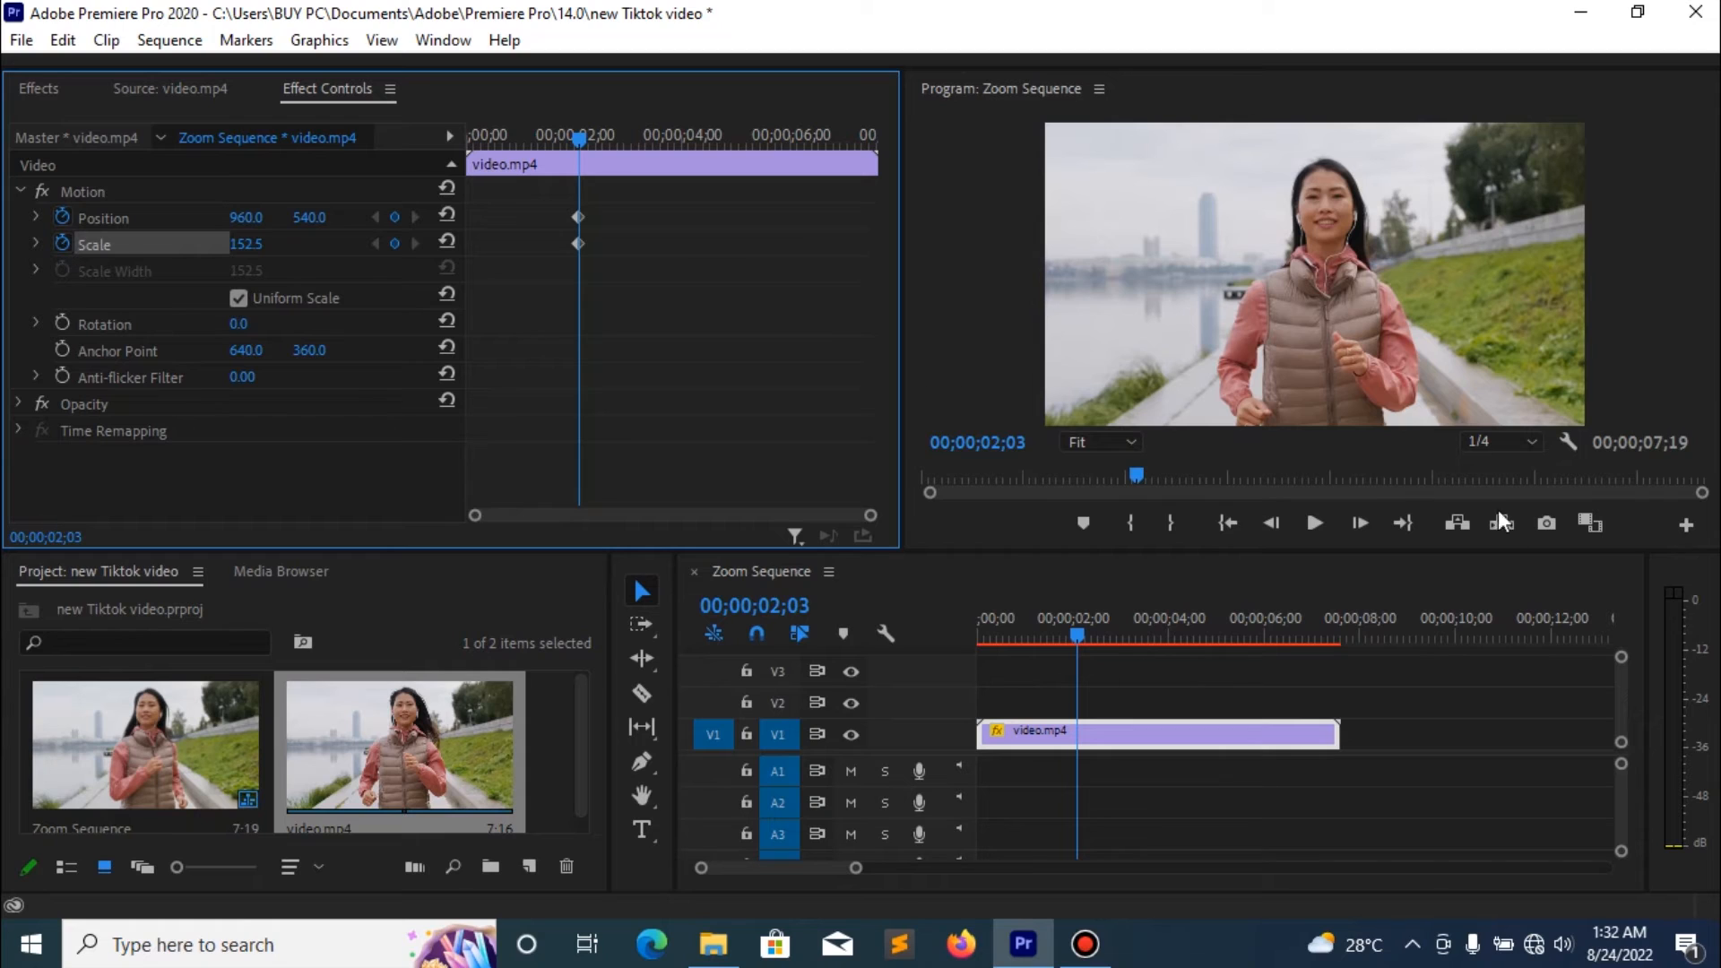
- At about 00;00;02;29, zoom in on the woman's face by setting Scale to about 270.5 and vertical Position to about 959
{"action": "left_click", "coordinate": [1326, 521]}
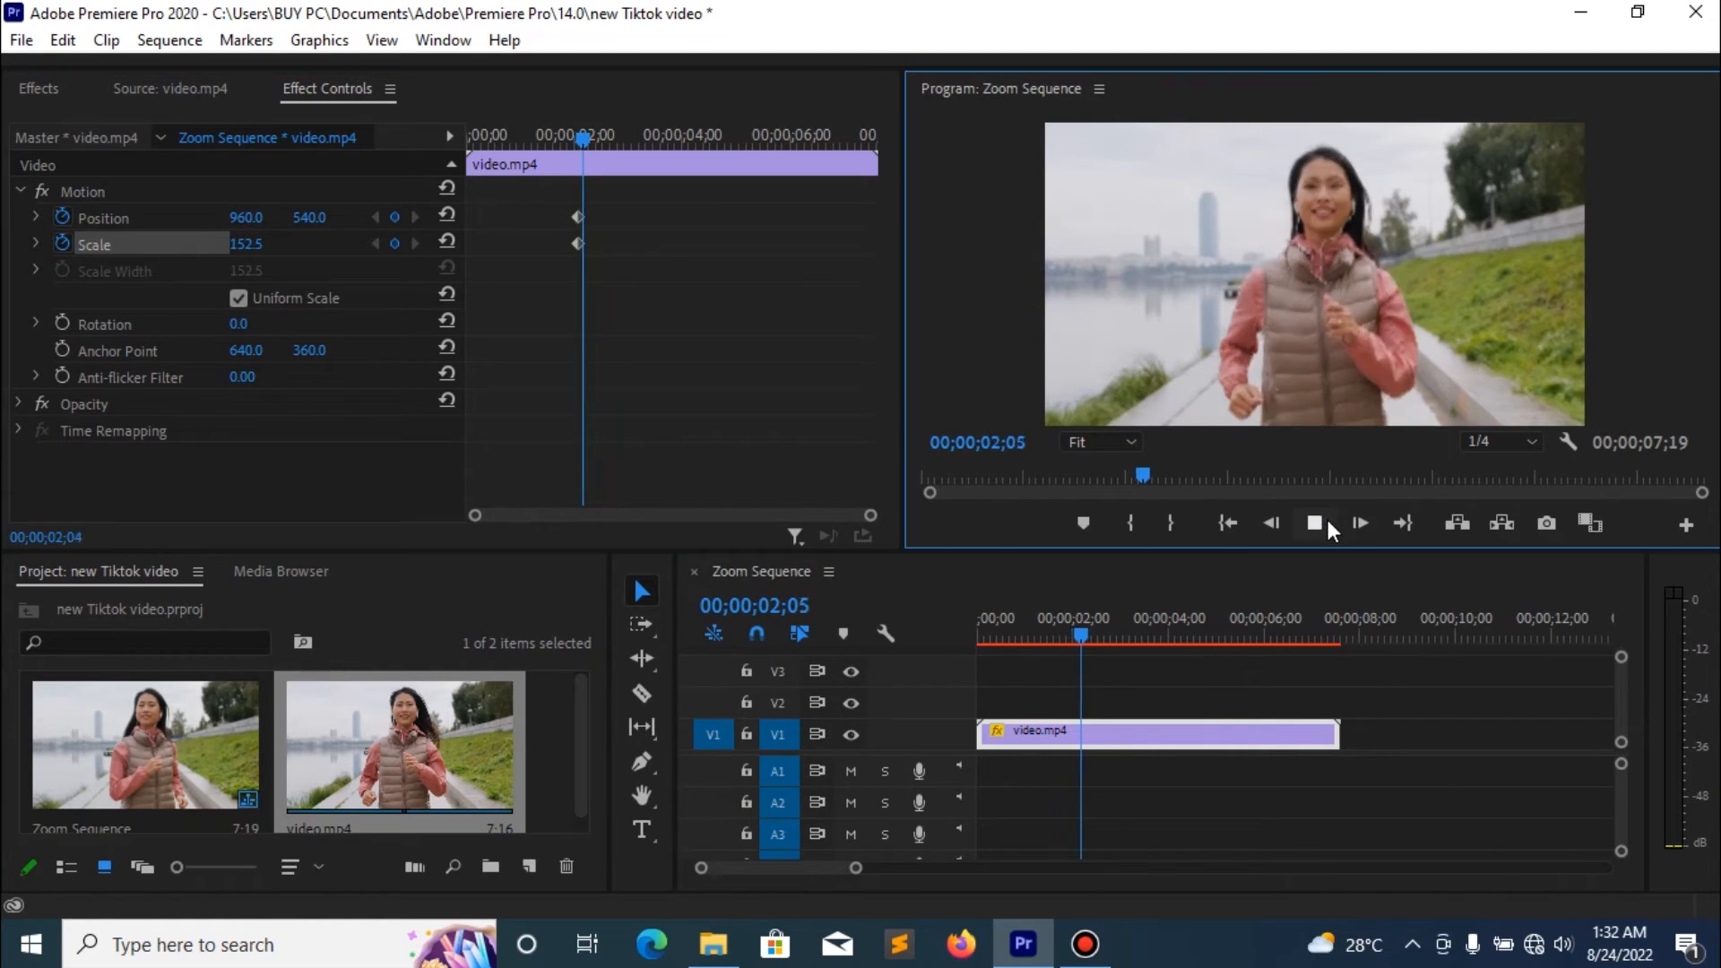
{"action": "left_click", "coordinate": [1326, 522]}
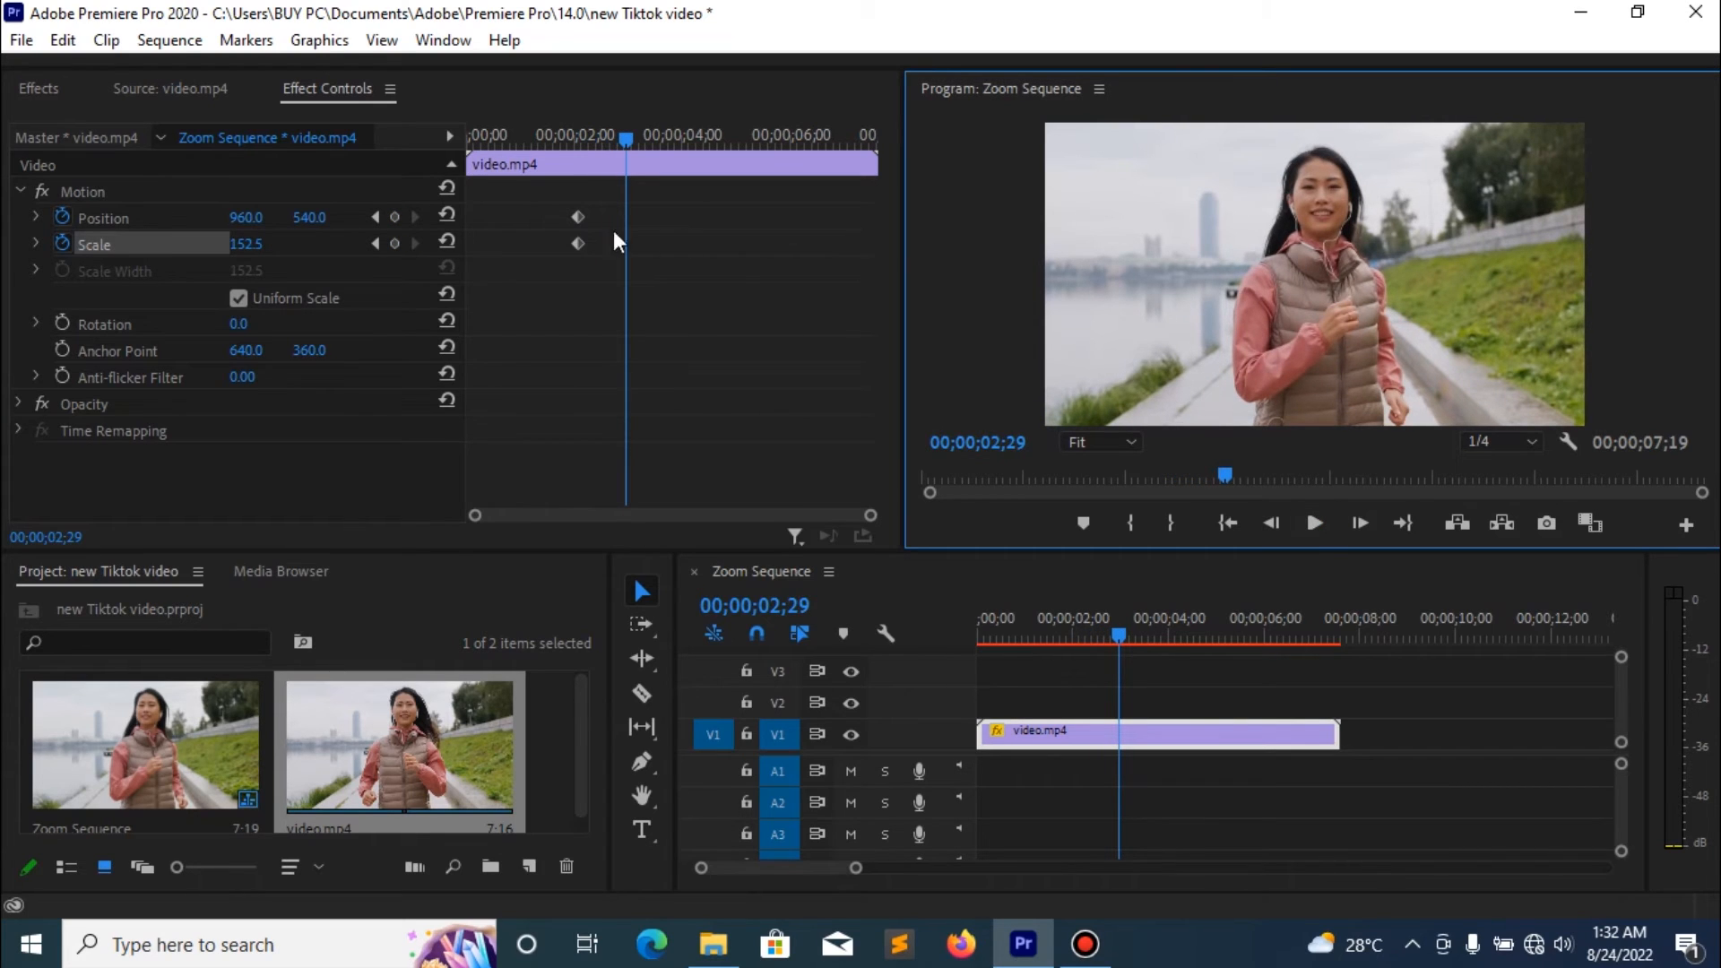
{"action": "mouse_move", "coordinate": [250, 246]}
{"action": "left_mouse_down"}
{"action": "mouse_move", "coordinate": [355, 246]}
{"action": "mouse_move", "coordinate": [311, 221]}
{"action": "mouse_move", "coordinate": [601, 220]}
{"action": "mouse_move", "coordinate": [321, 219]}
{"action": "left_mouse_up"}
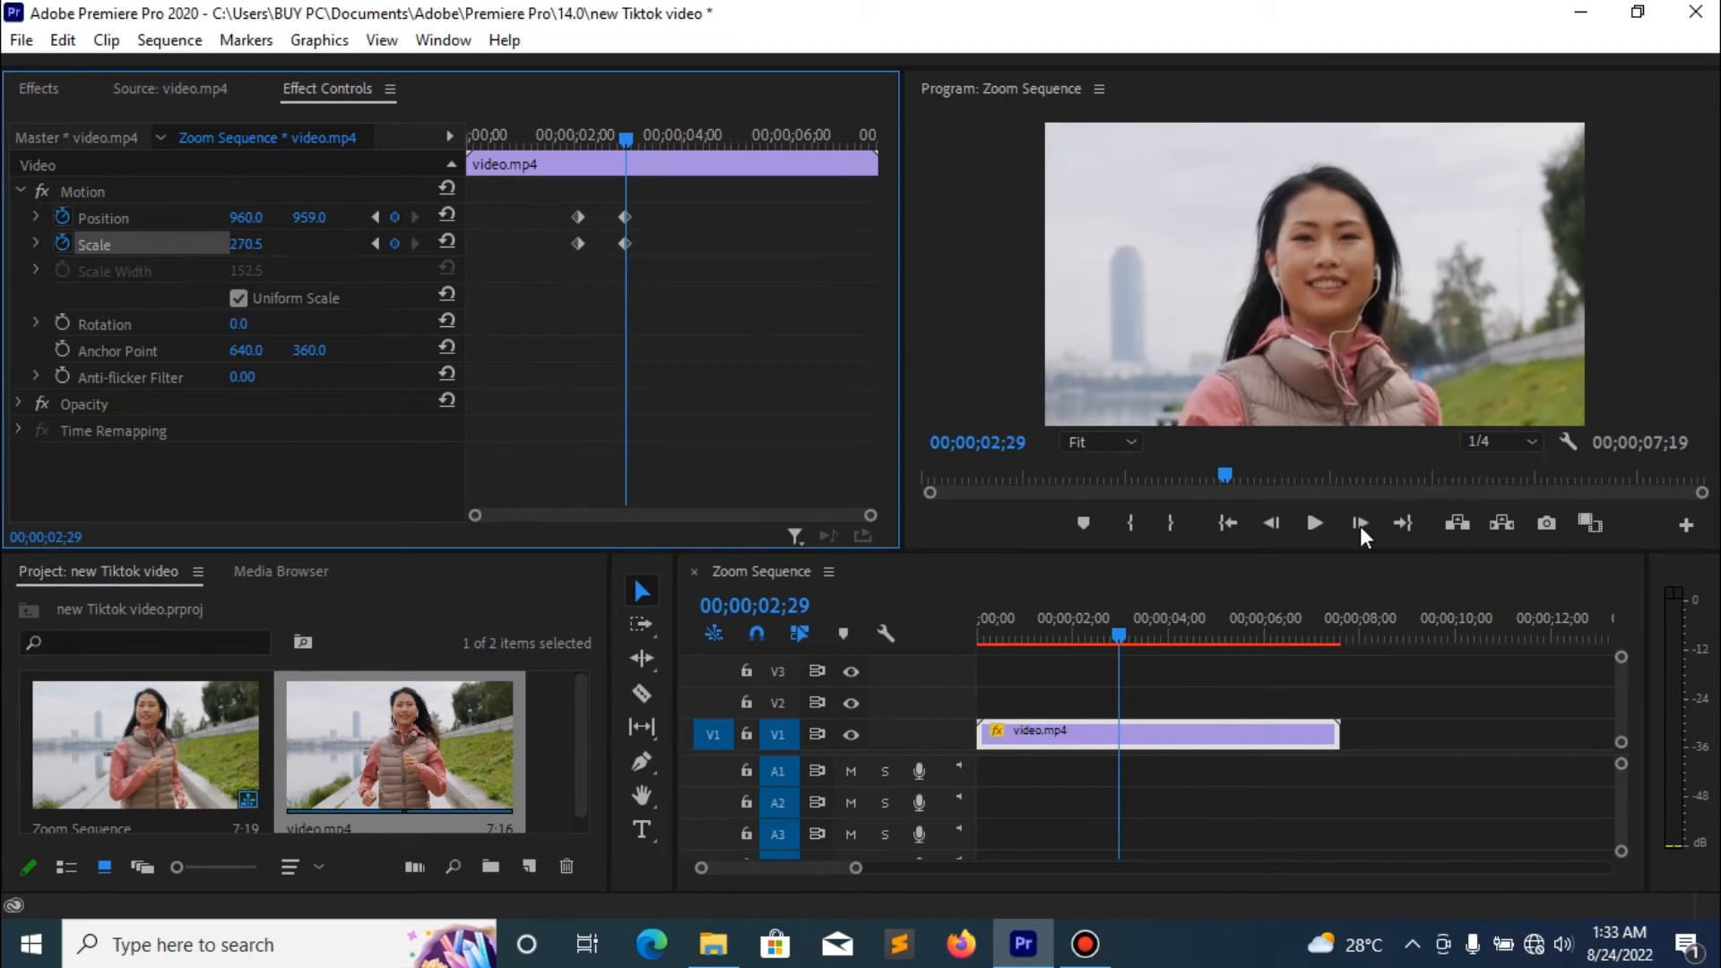
- Play on to about 00;00;06;02 and add Position and Scale keyframes there that hold the zoomed-in framing
{"action": "left_click", "coordinate": [1313, 522]}
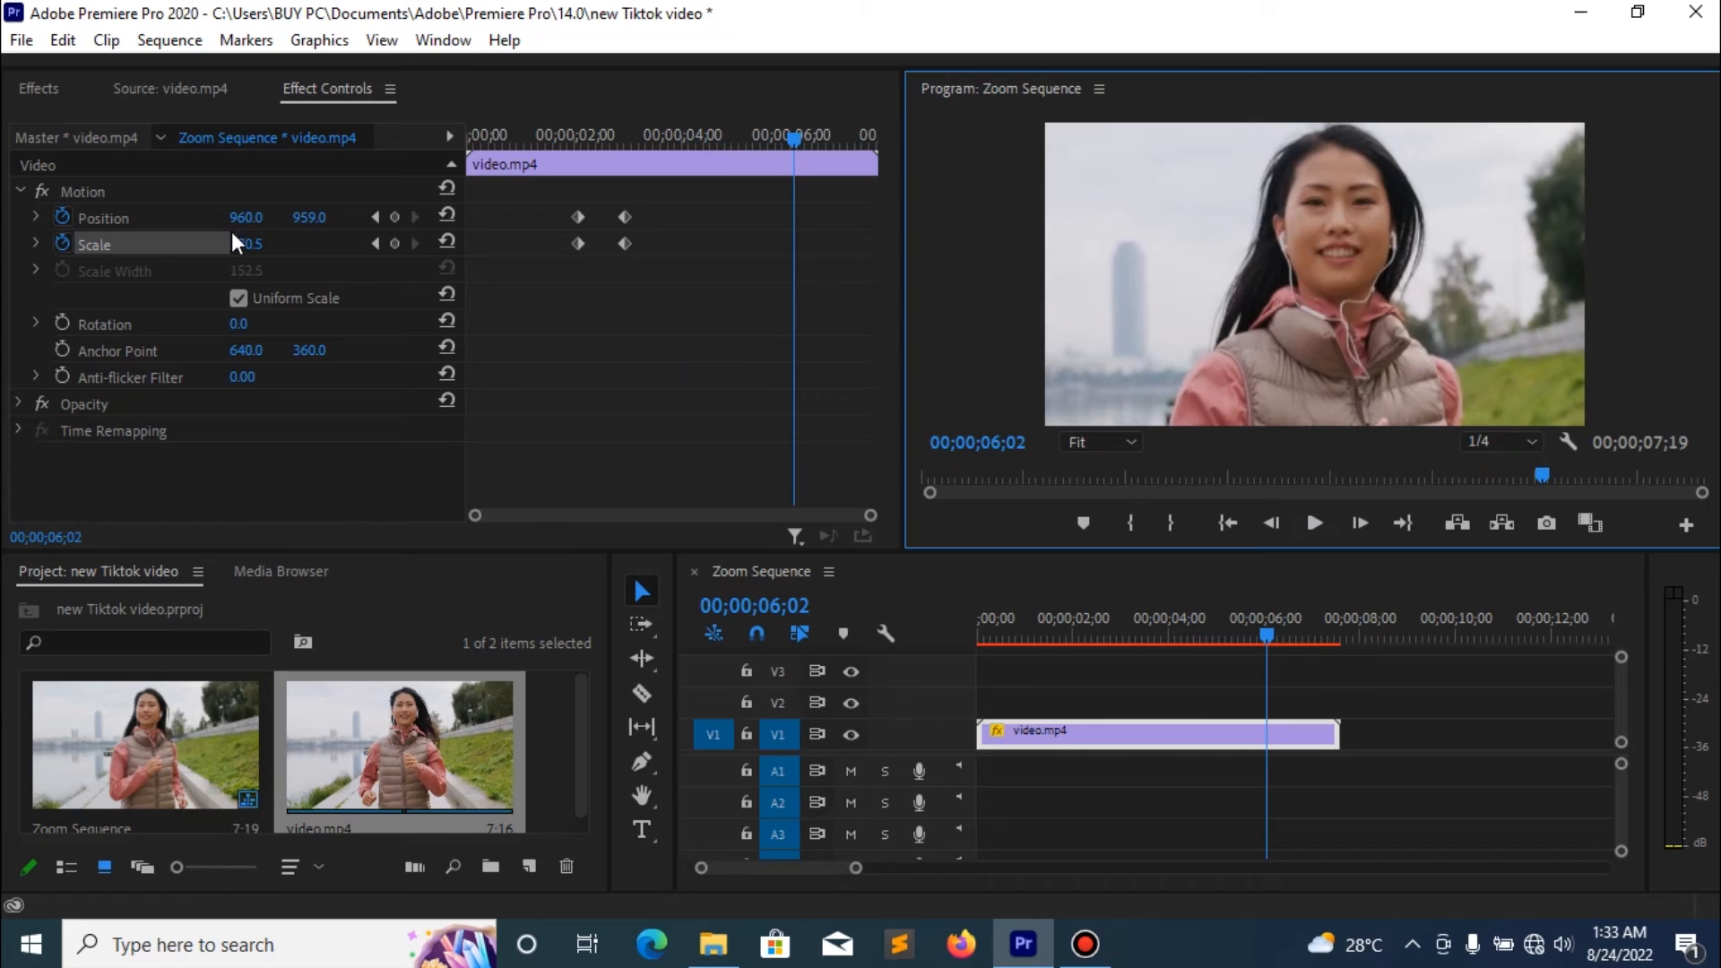
{"action": "left_click", "coordinate": [394, 217]}
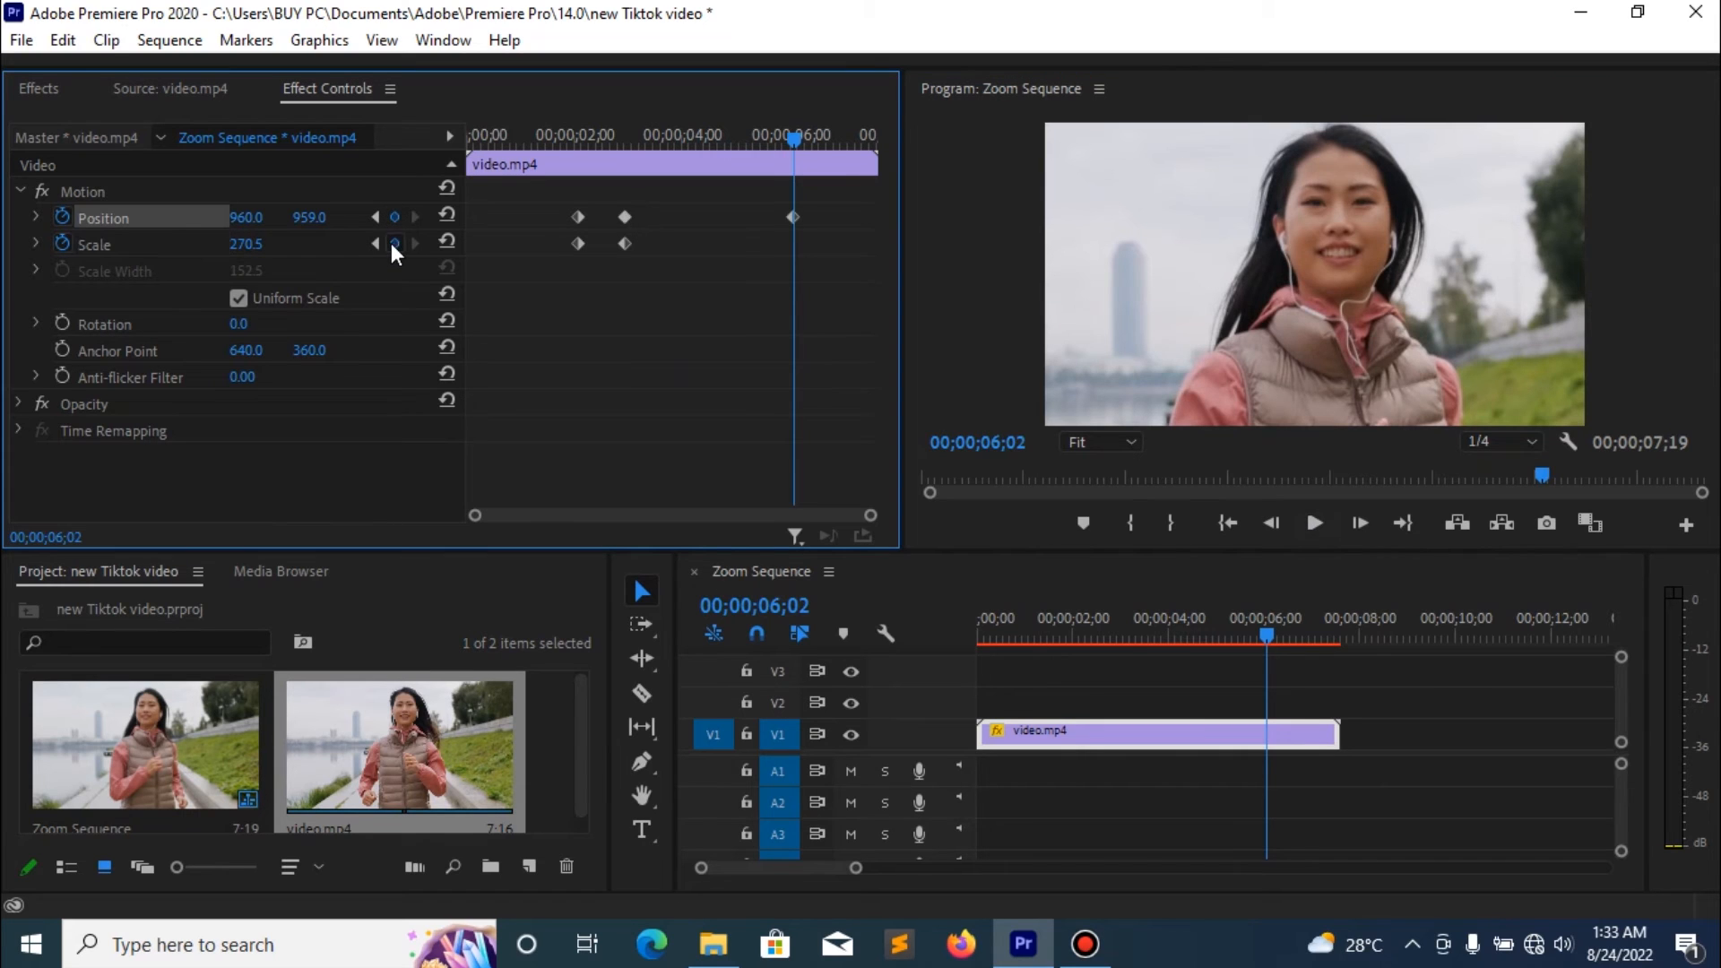
{"action": "left_click", "coordinate": [392, 243]}
- At about 00;00;06;20, zoom back out by resetting Position to 960, 540 and lowering Scale to about 150.5
{"action": "left_click", "coordinate": [1312, 520]}
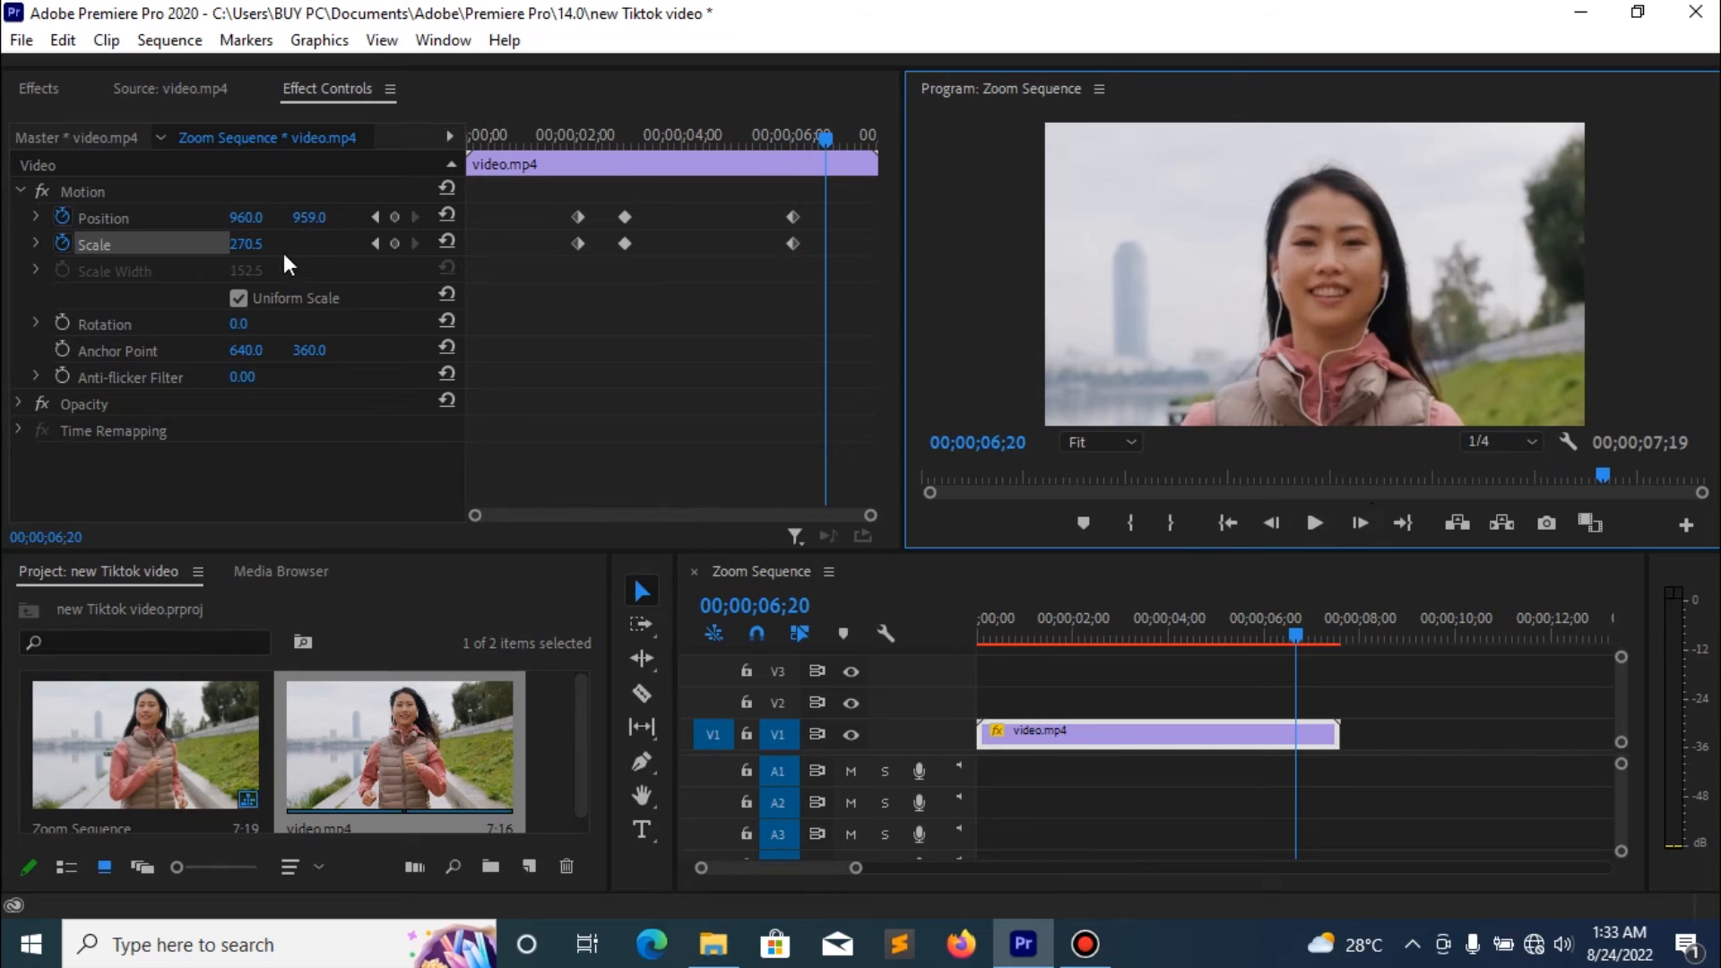
{"action": "left_click", "coordinate": [246, 244]}
{"action": "type", "text": "225.5"}
{"action": "key", "text": "Return"}
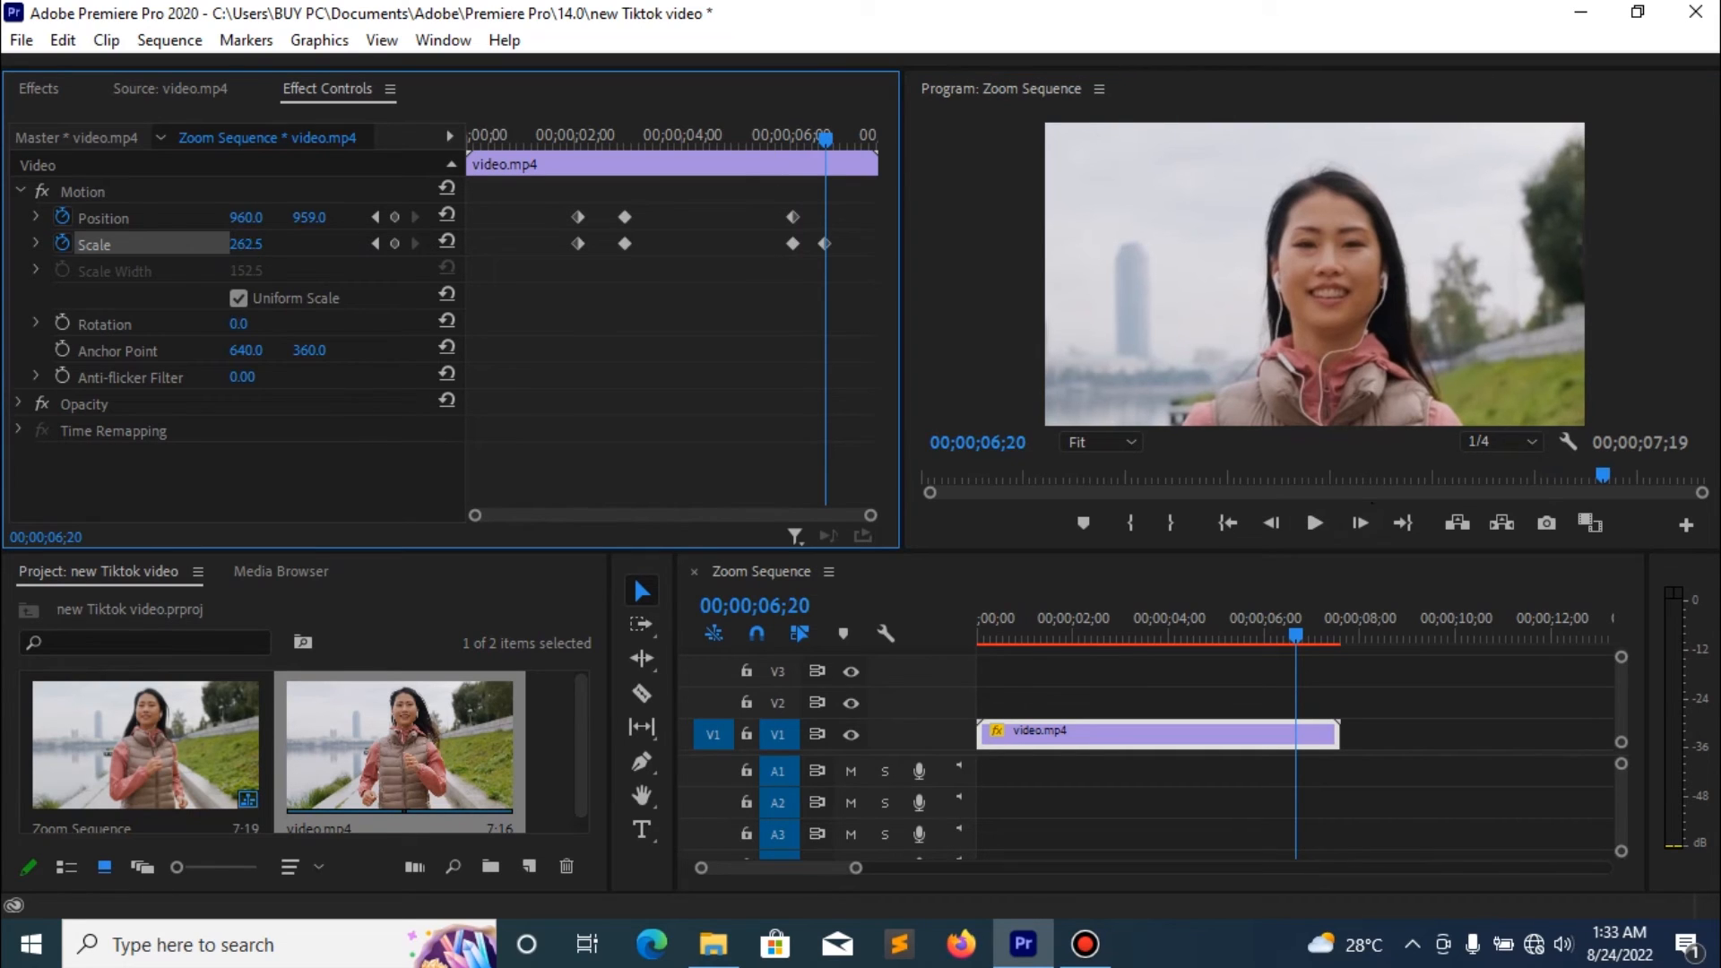
{"action": "left_click", "coordinate": [448, 215]}
{"action": "left_click_drag", "start_coordinate": [250, 257], "coordinate": [183, 257]}
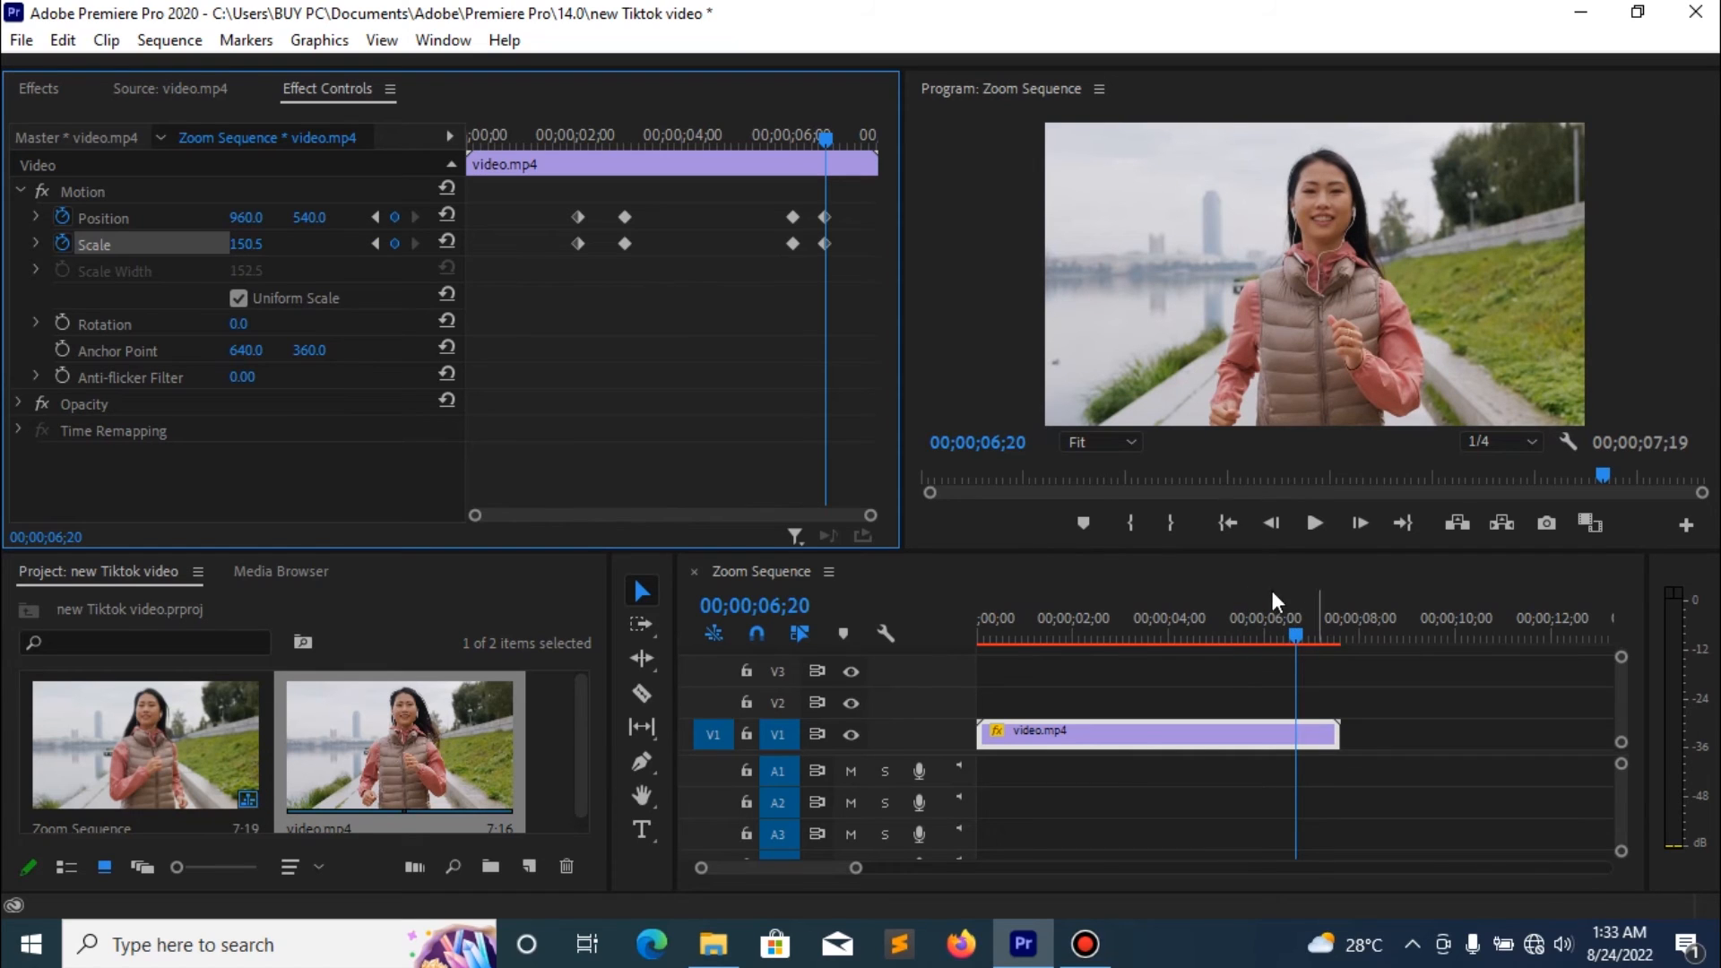
- Change the temporal interpolation of all Position and Scale keyframes to Auto Bezier
{"action": "left_click_drag", "start_coordinate": [558, 190], "coordinate": [844, 277]}
{"action": "right_click", "coordinate": [626, 244]}
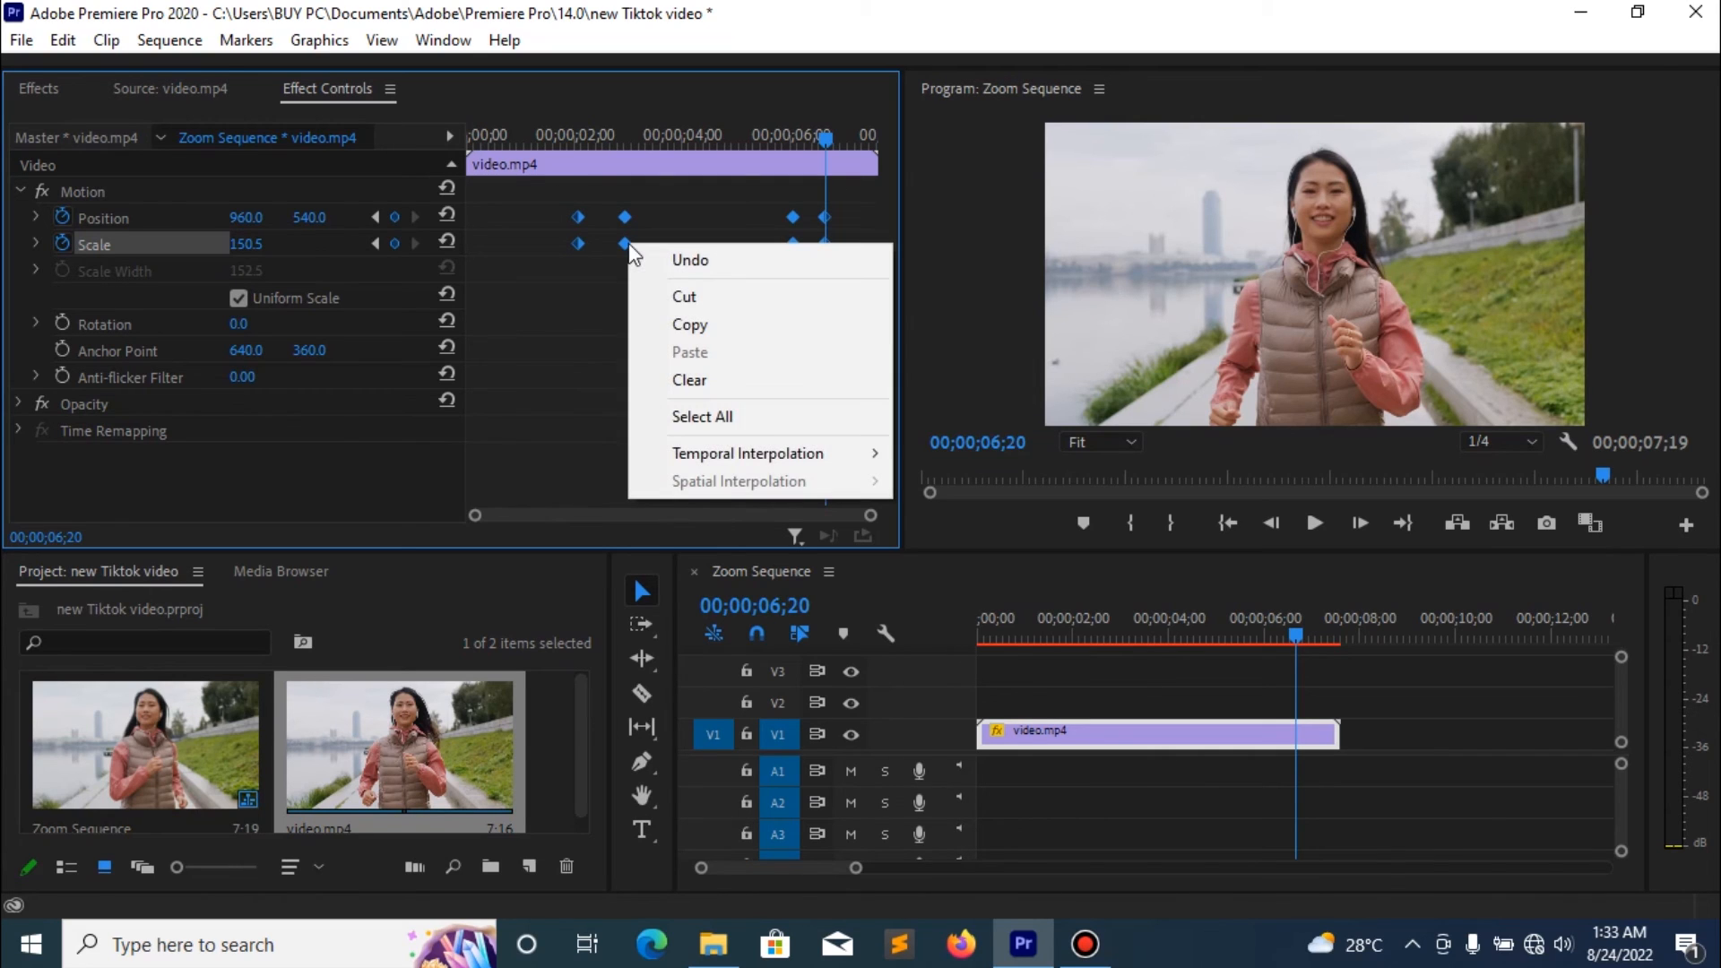
{"action": "mouse_move", "coordinate": [784, 455]}
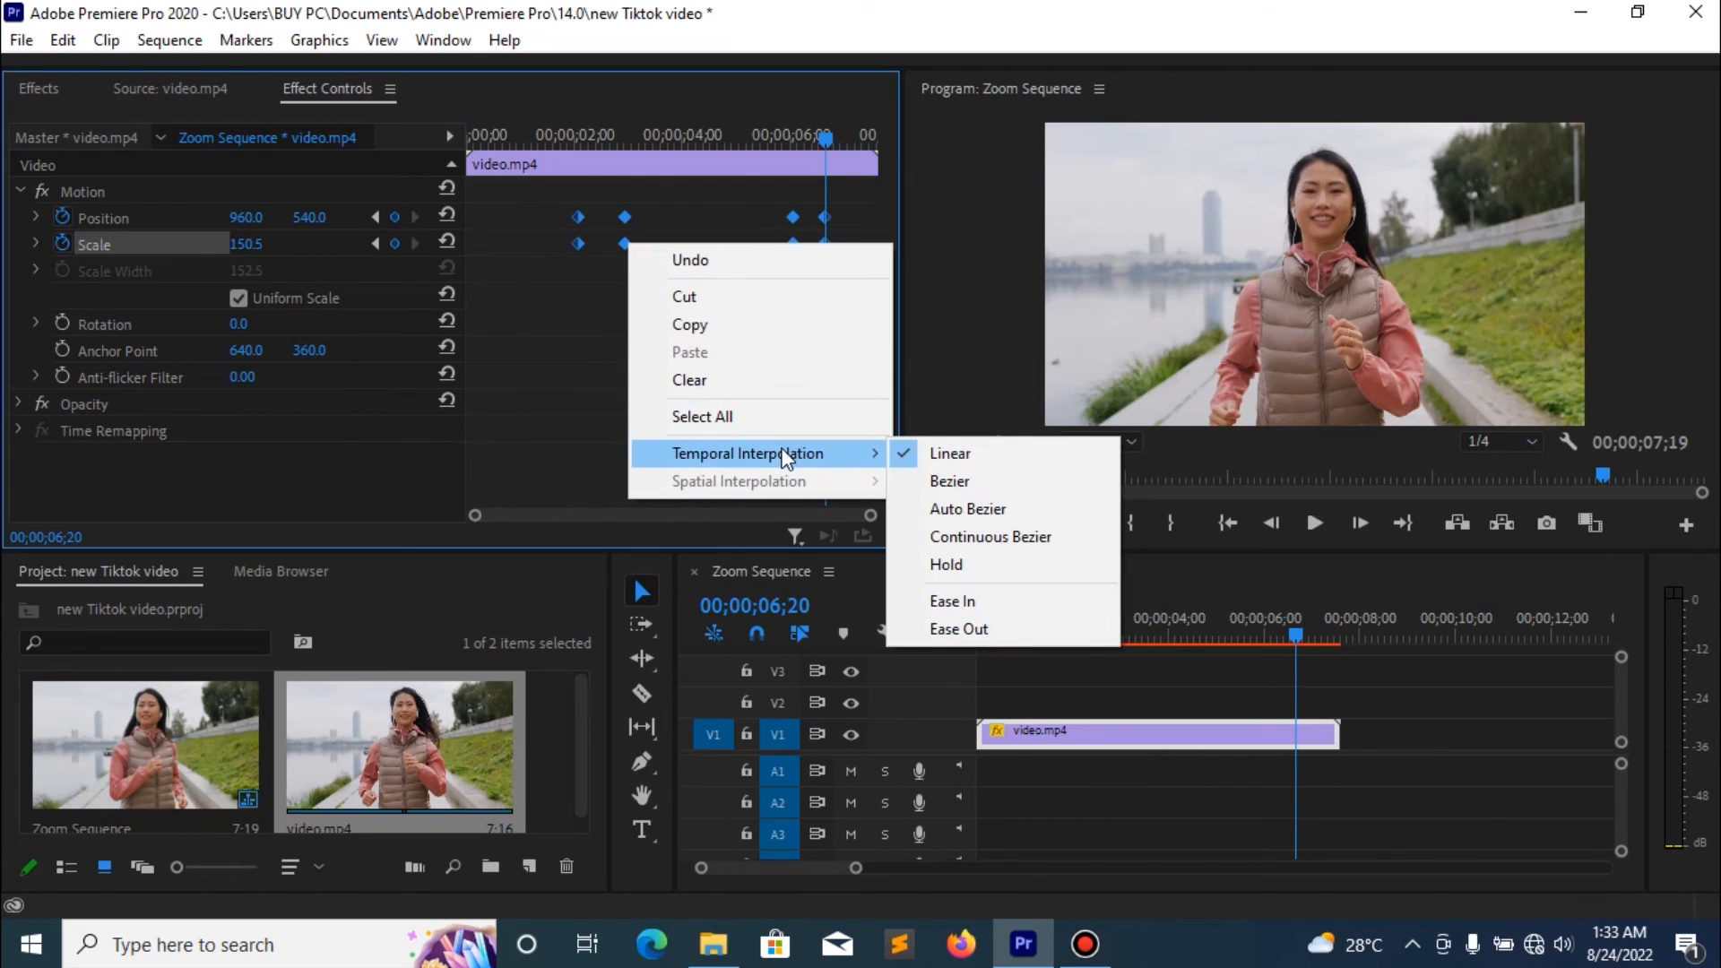
{"action": "left_click", "coordinate": [972, 506]}
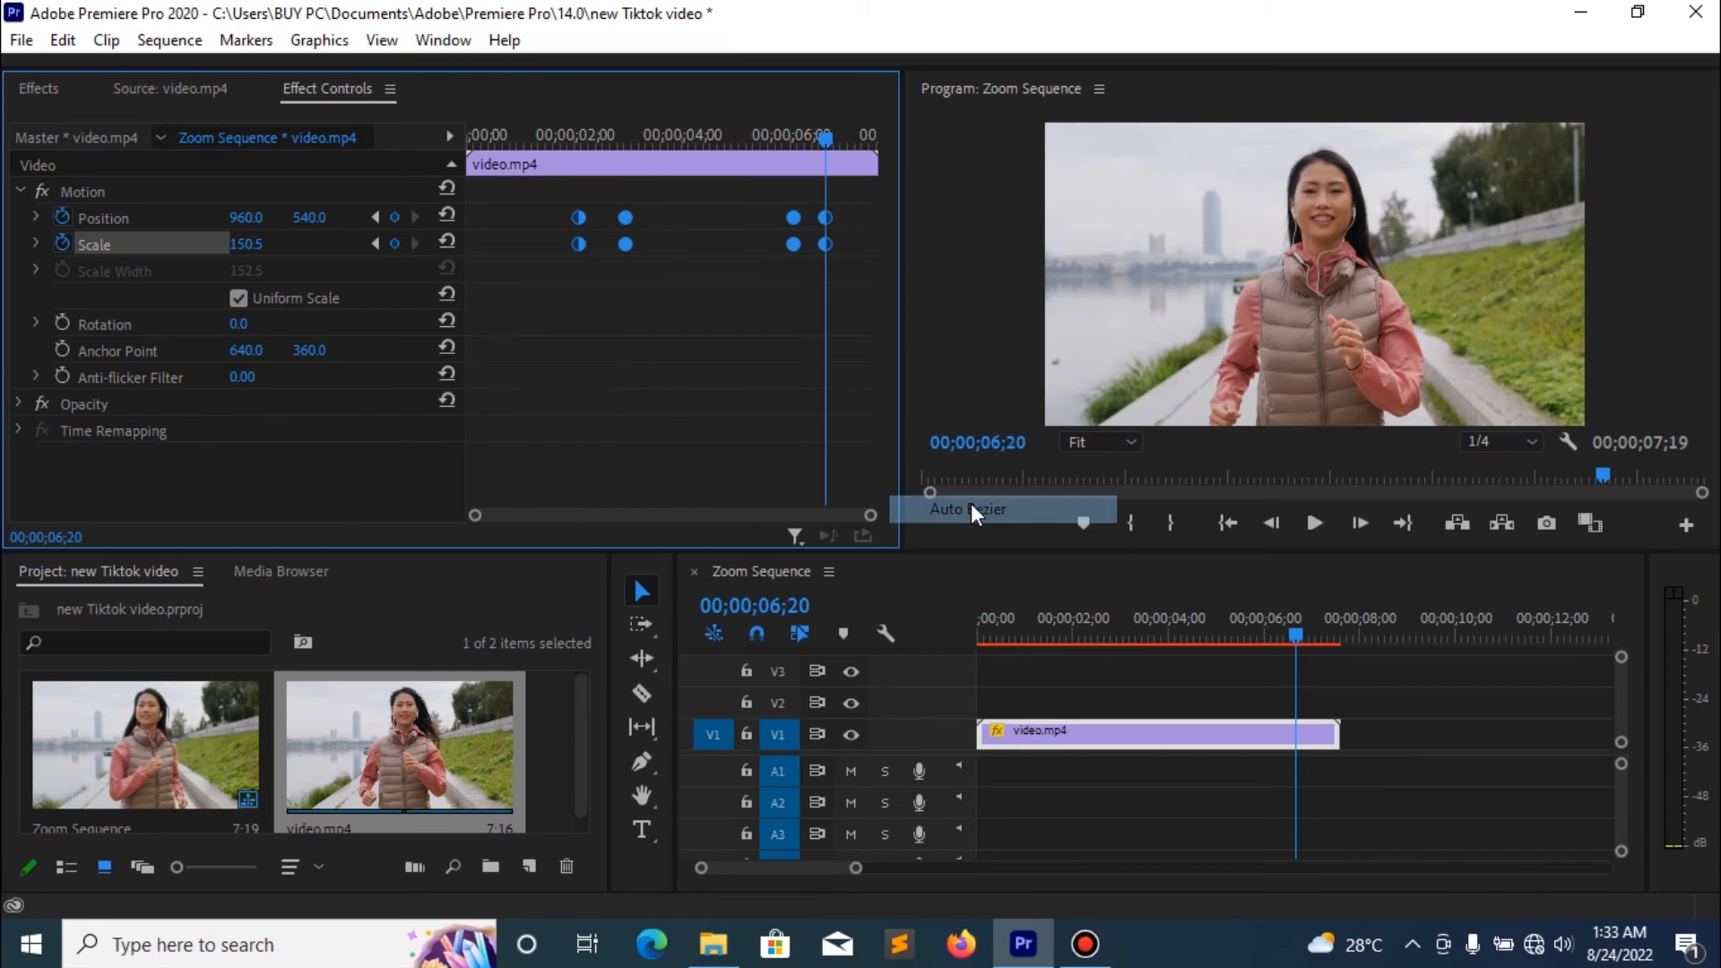
- Return the playhead to the sequence start, maximize the Program monitor and set its playback resolution to Full
{"action": "left_click_drag", "start_coordinate": [1102, 625], "coordinate": [903, 644]}
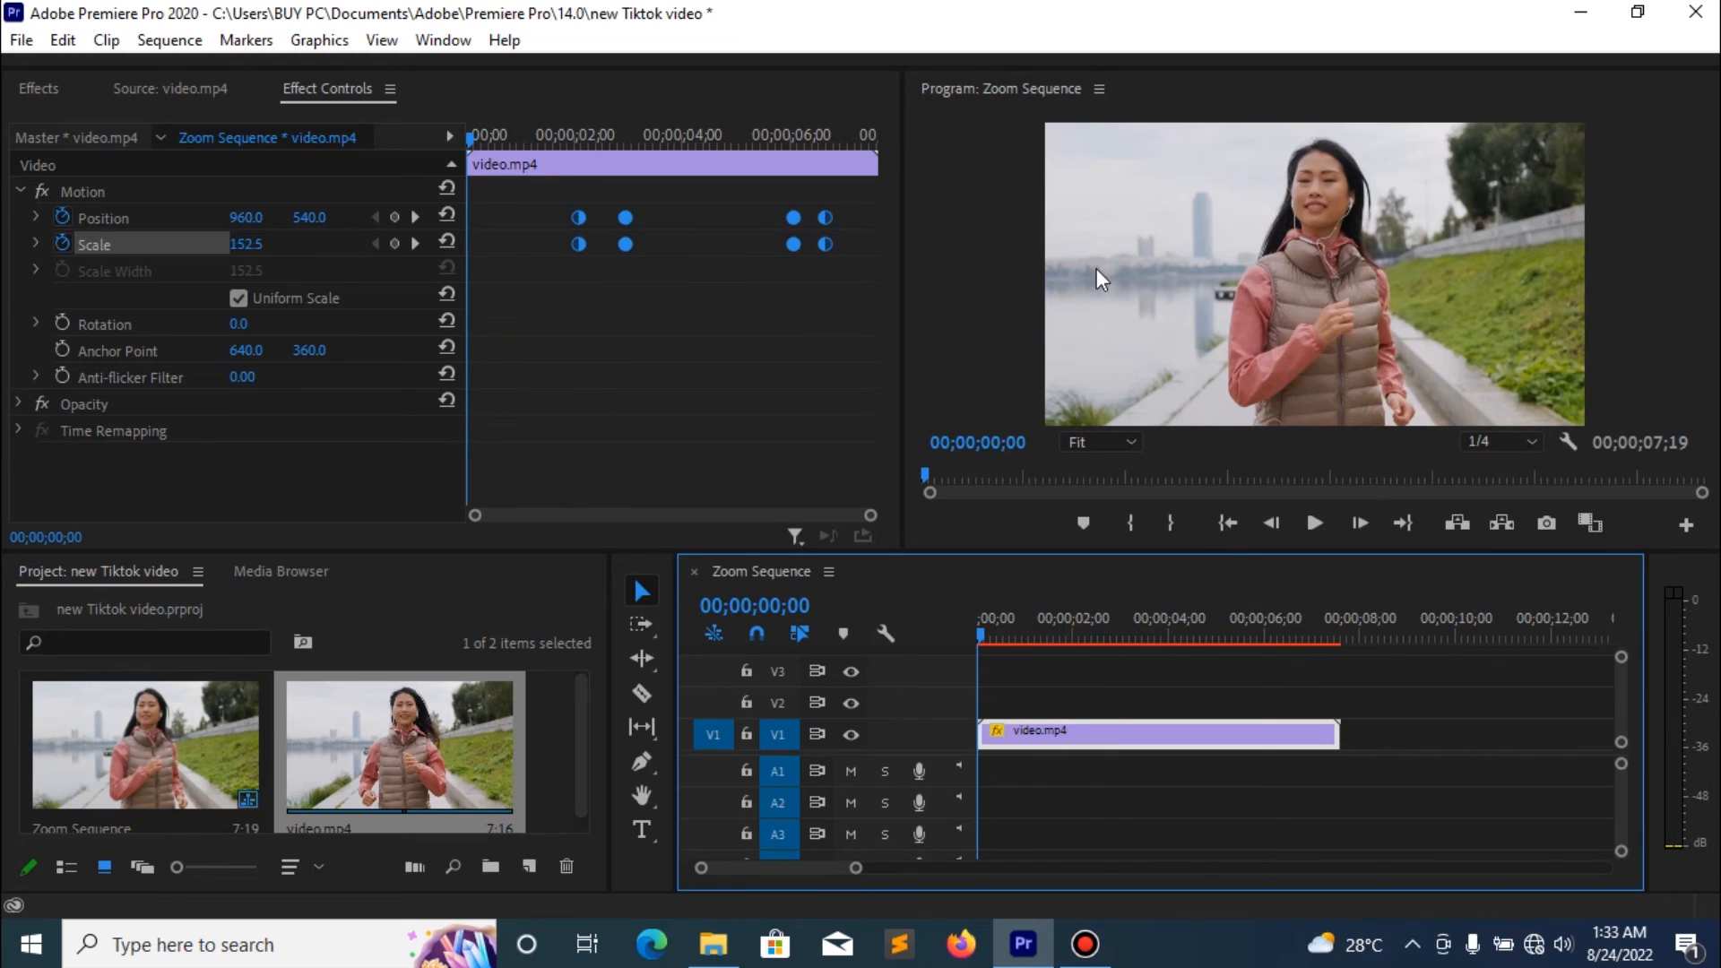
{"action": "left_click", "coordinate": [983, 215]}
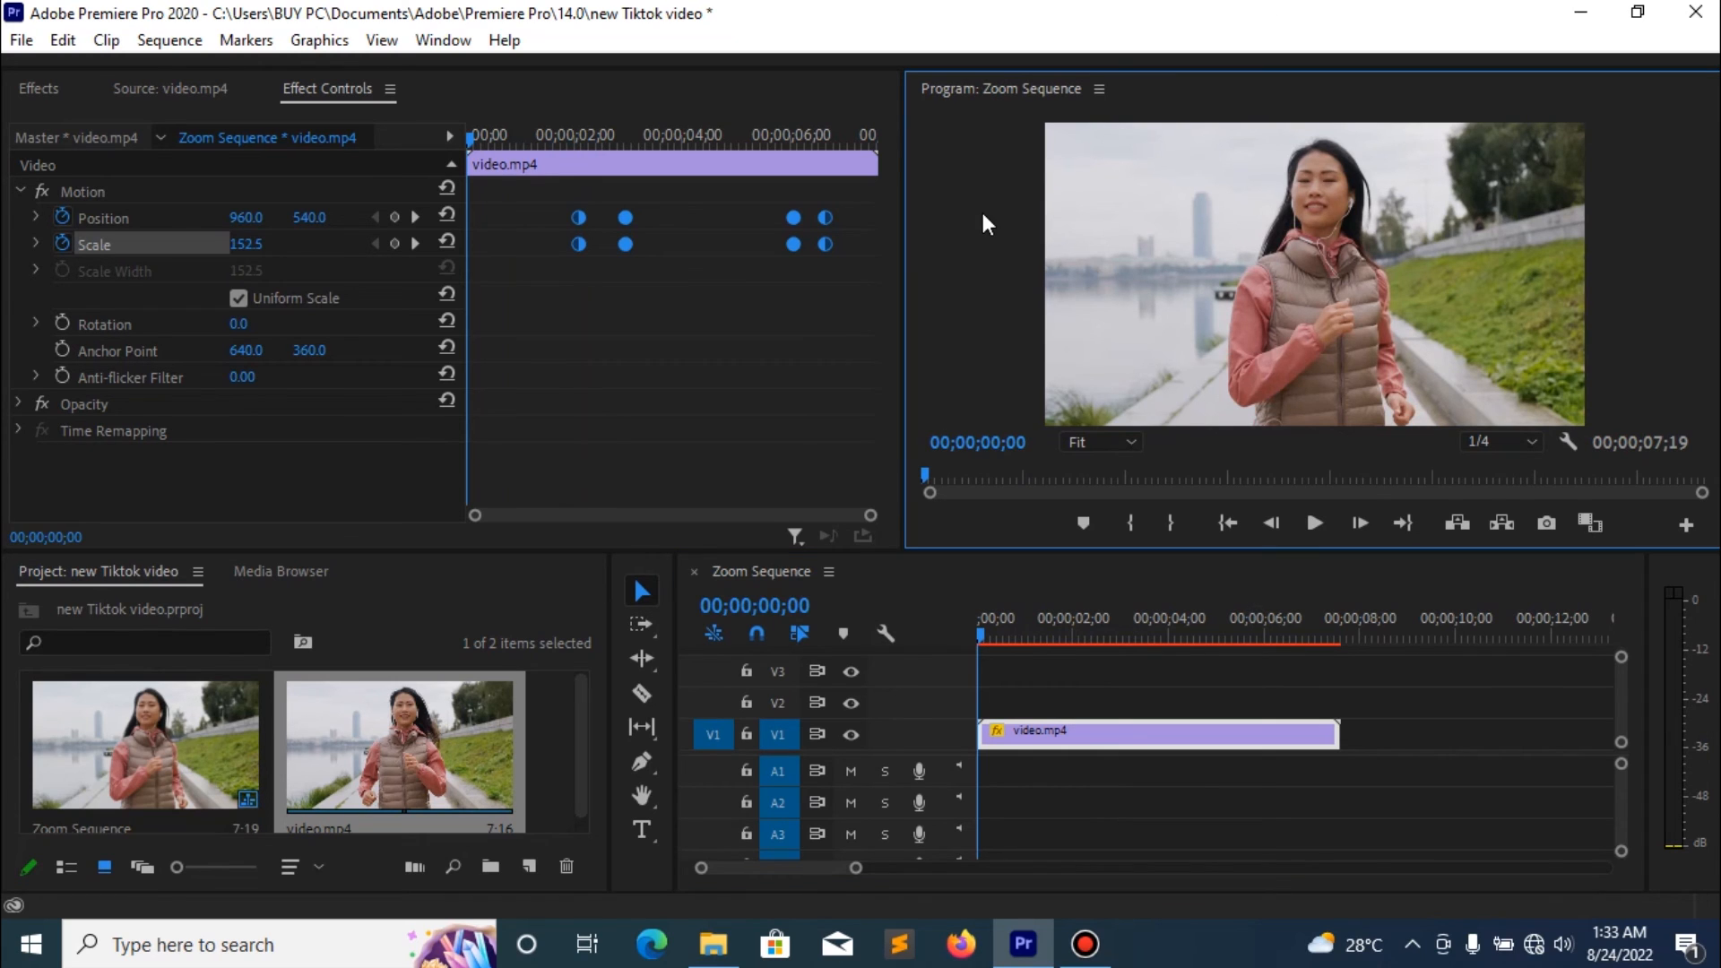
{"action": "key", "text": "grave"}
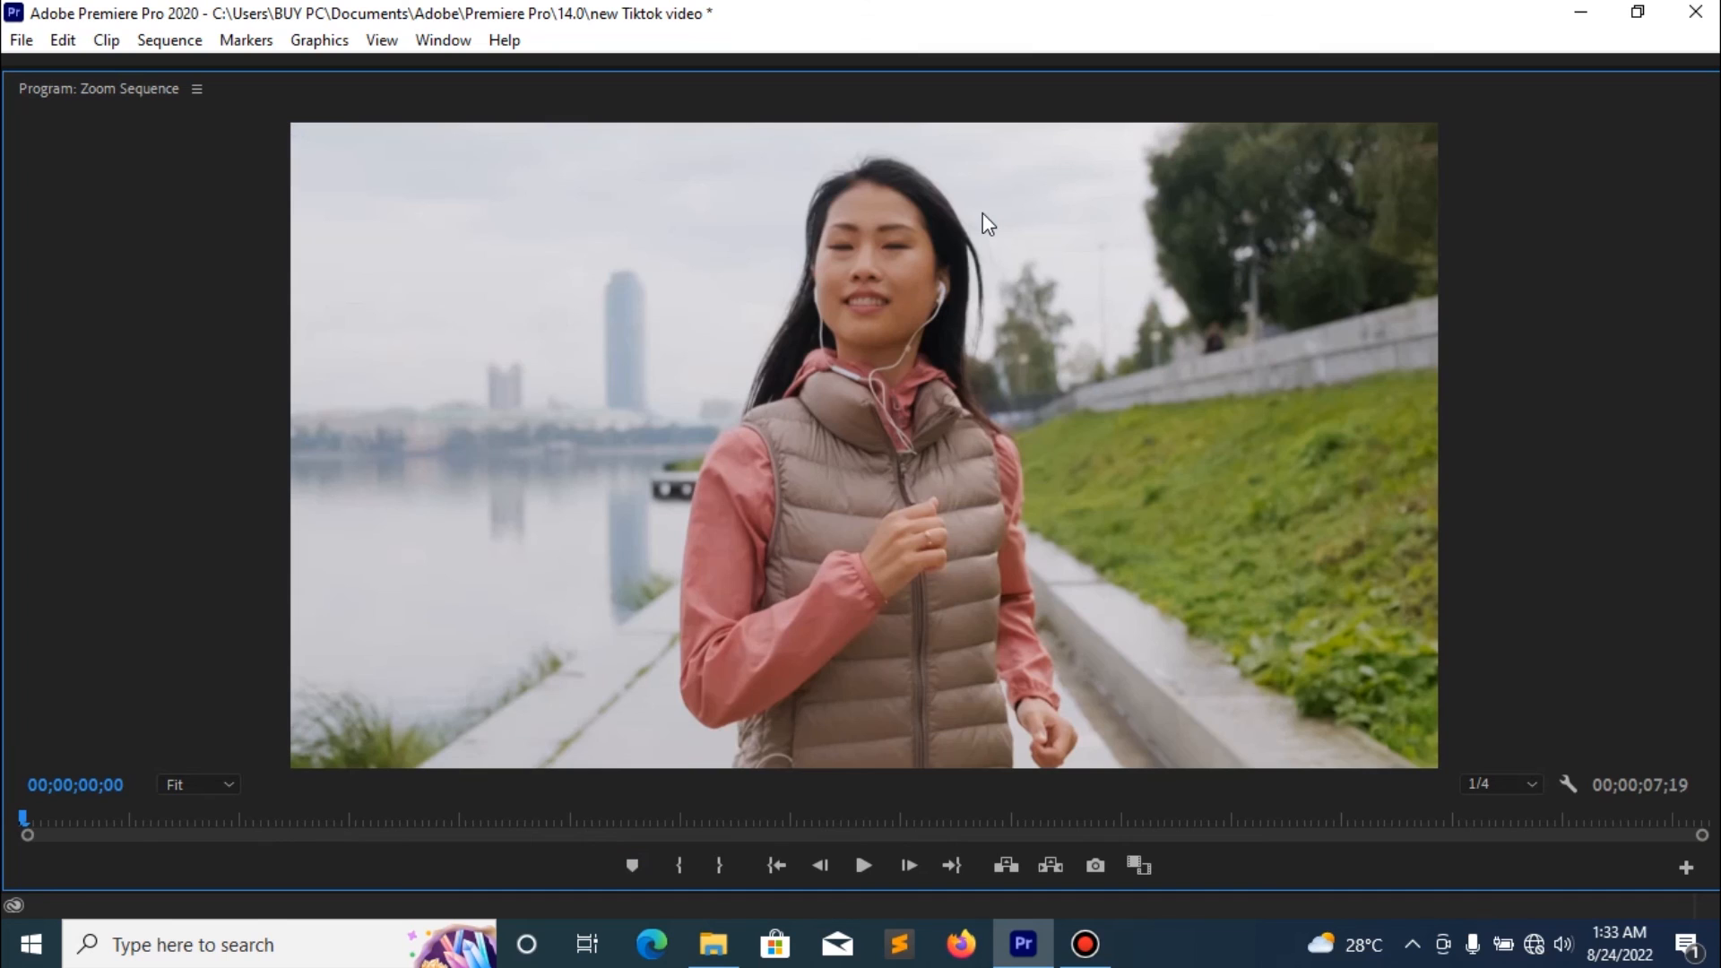
{"action": "left_click", "coordinate": [1530, 787]}
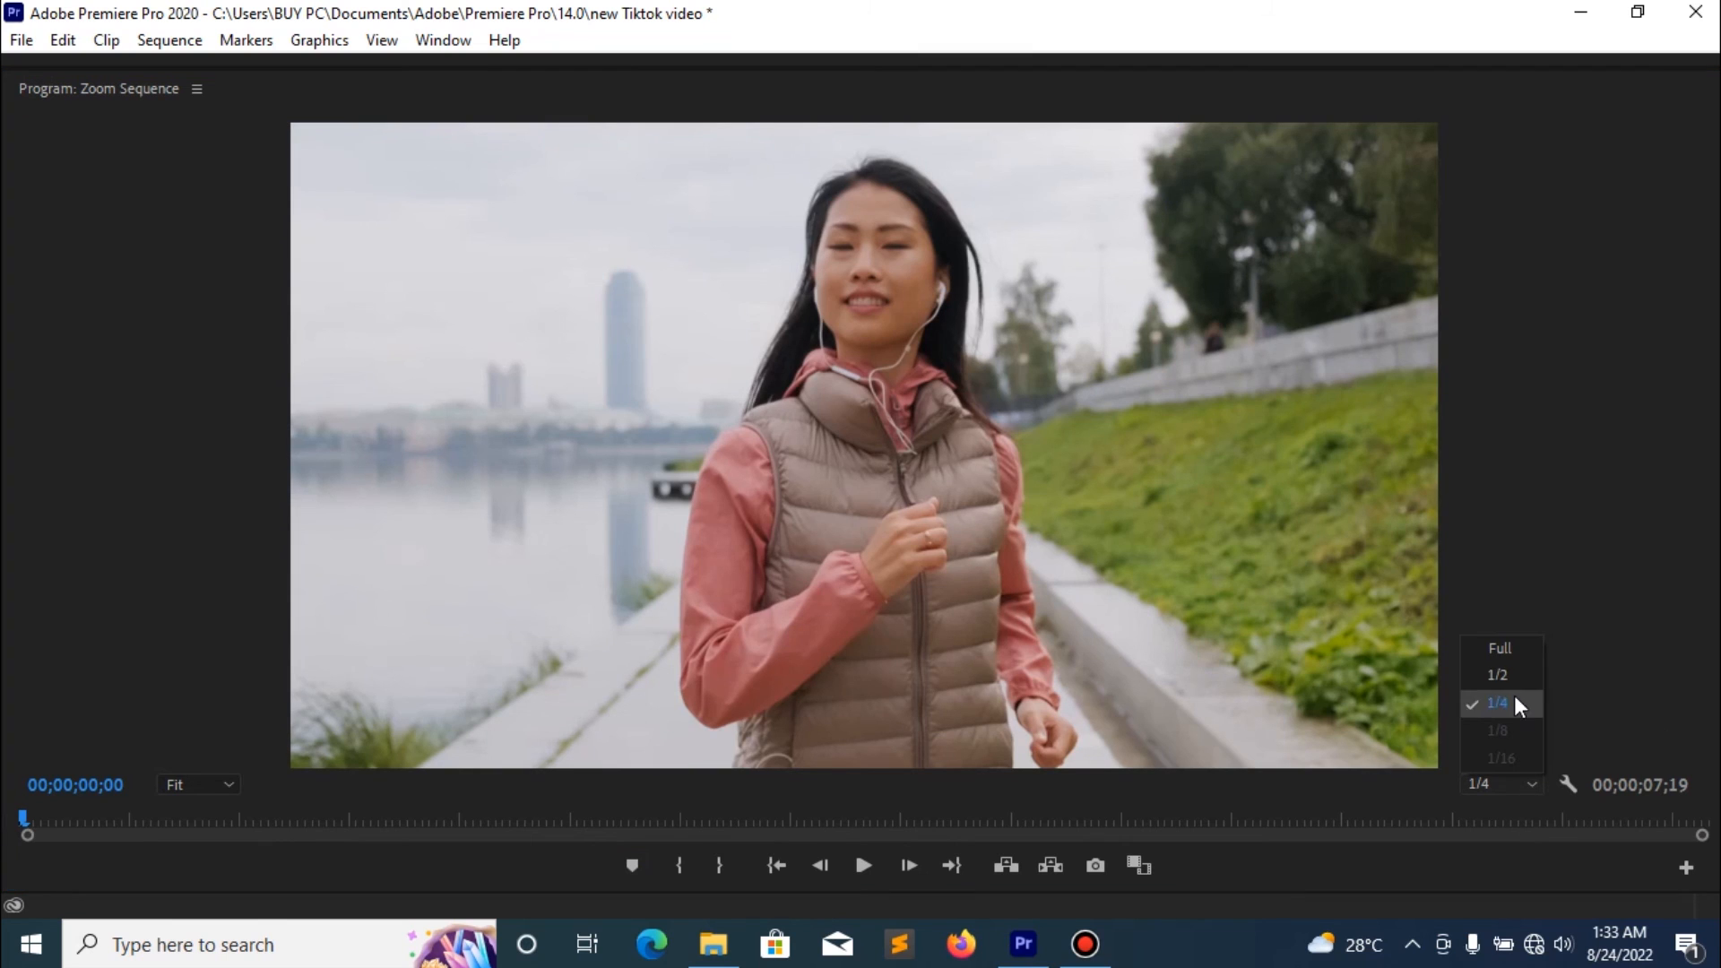
{"action": "left_click", "coordinate": [1514, 653]}
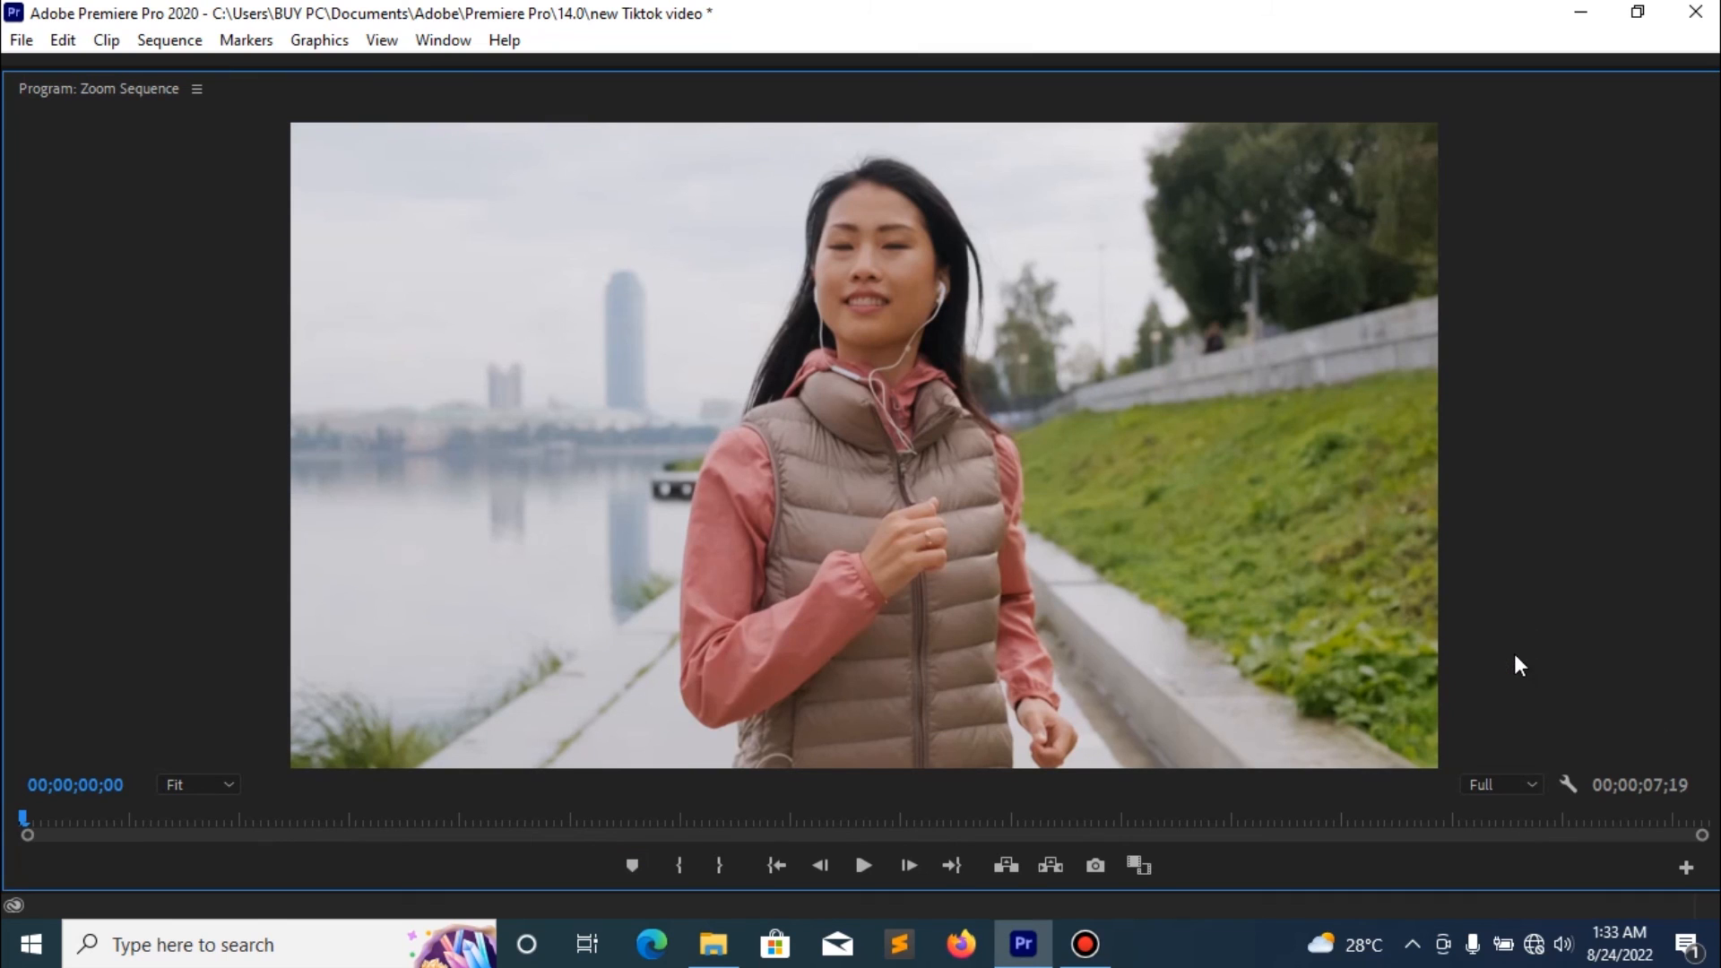
- Play the whole sequence to review the zoom, then restore the panel layout and deselect the clip
{"action": "left_click", "coordinate": [858, 863]}
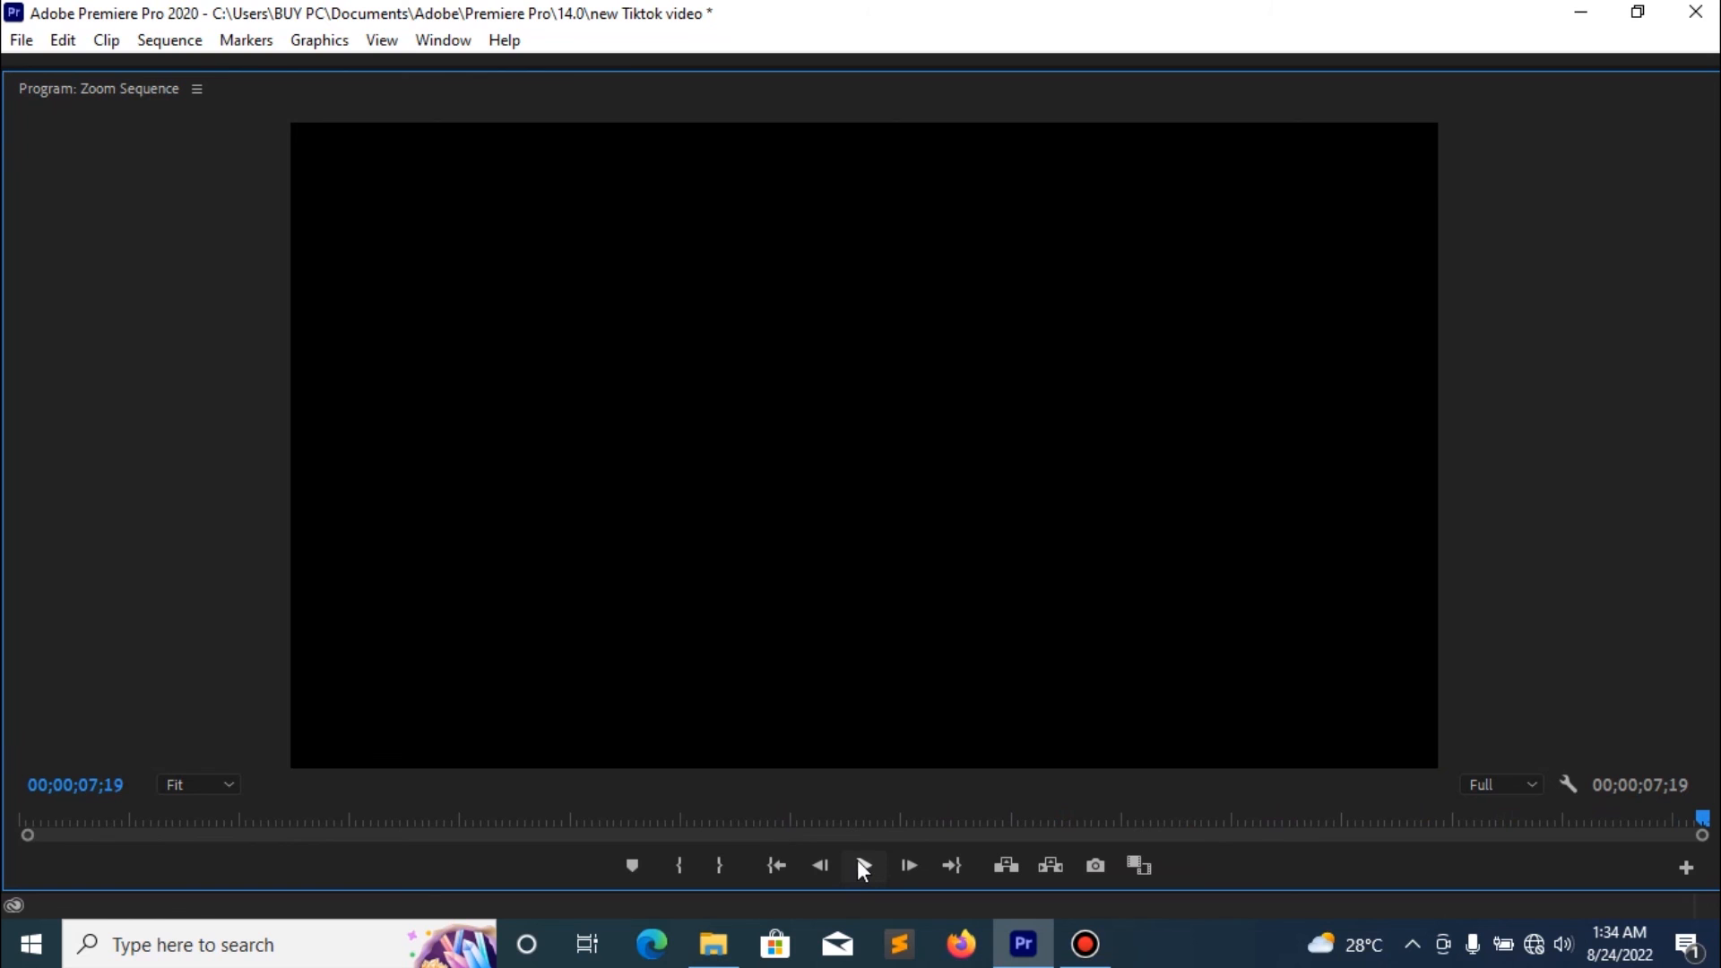
{"action": "key", "text": "grave"}
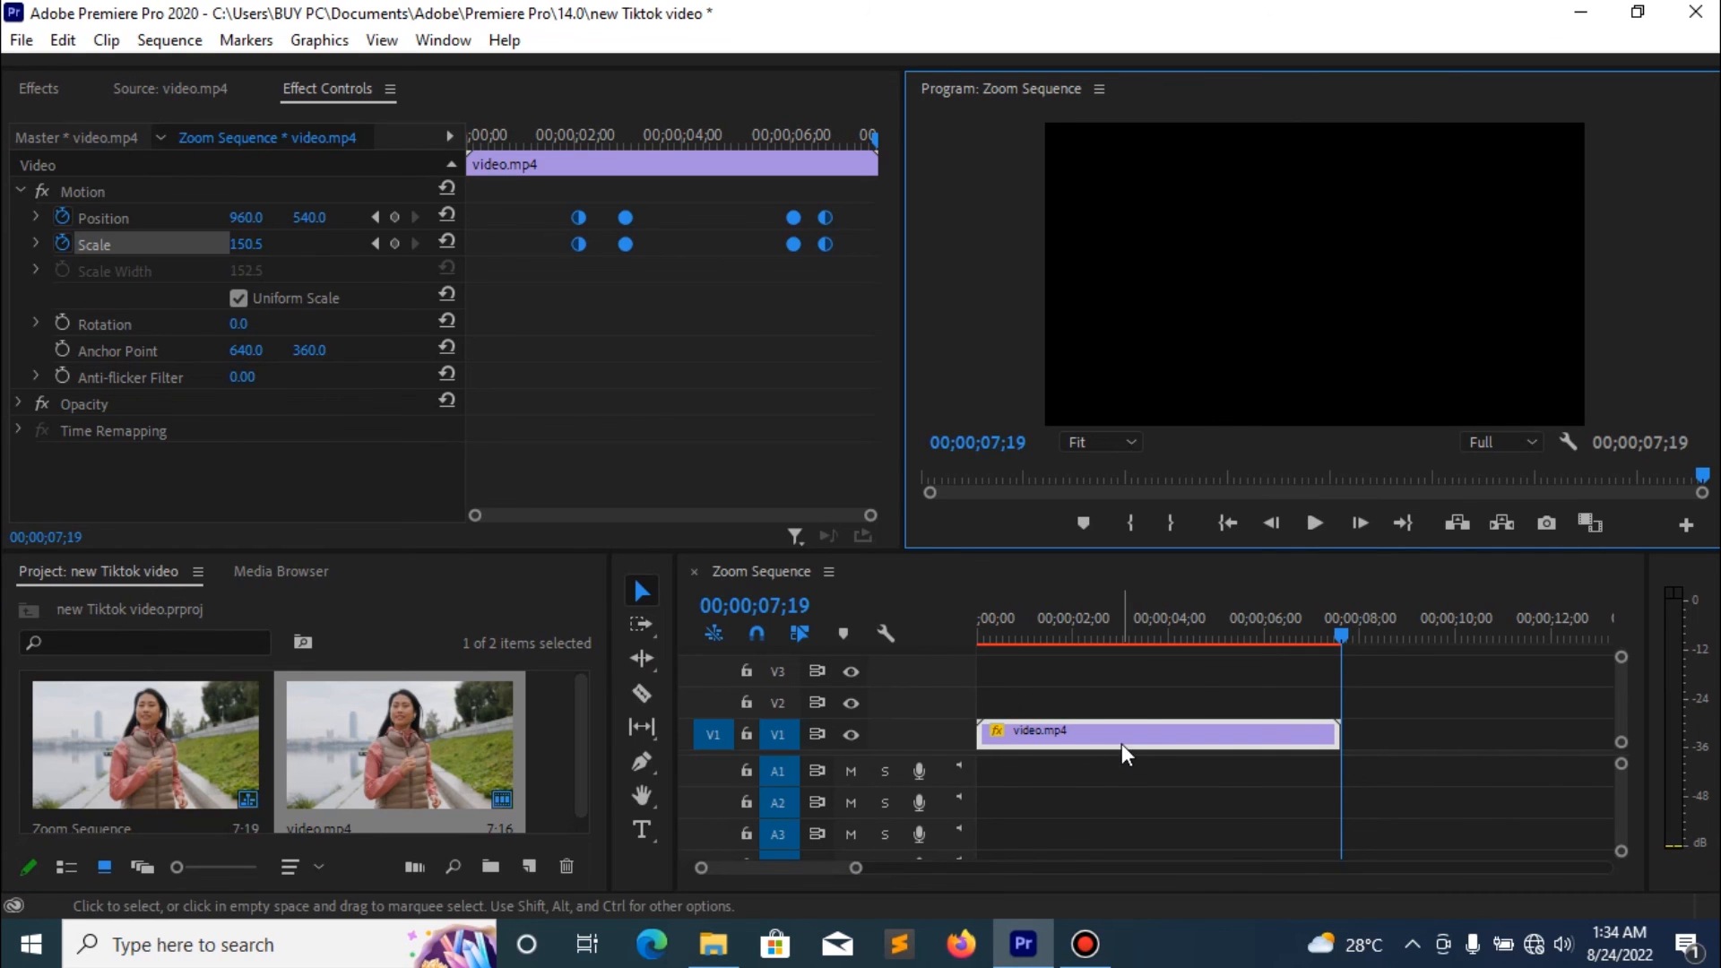
{"action": "left_click", "coordinate": [1169, 776]}
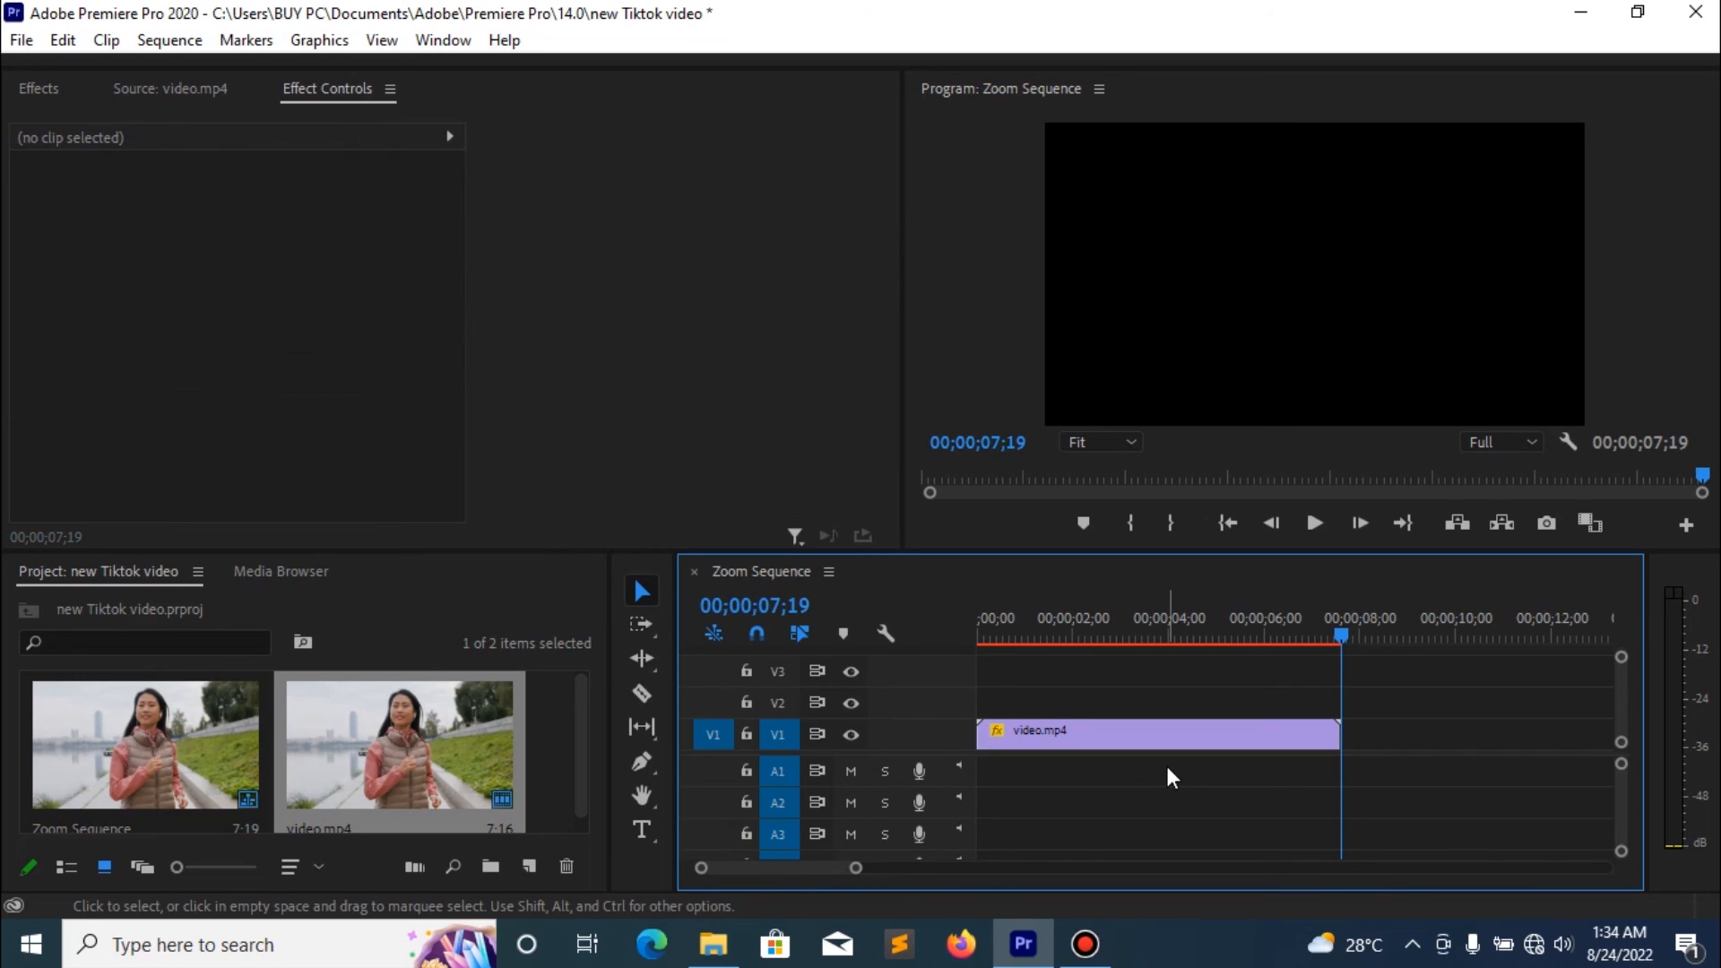